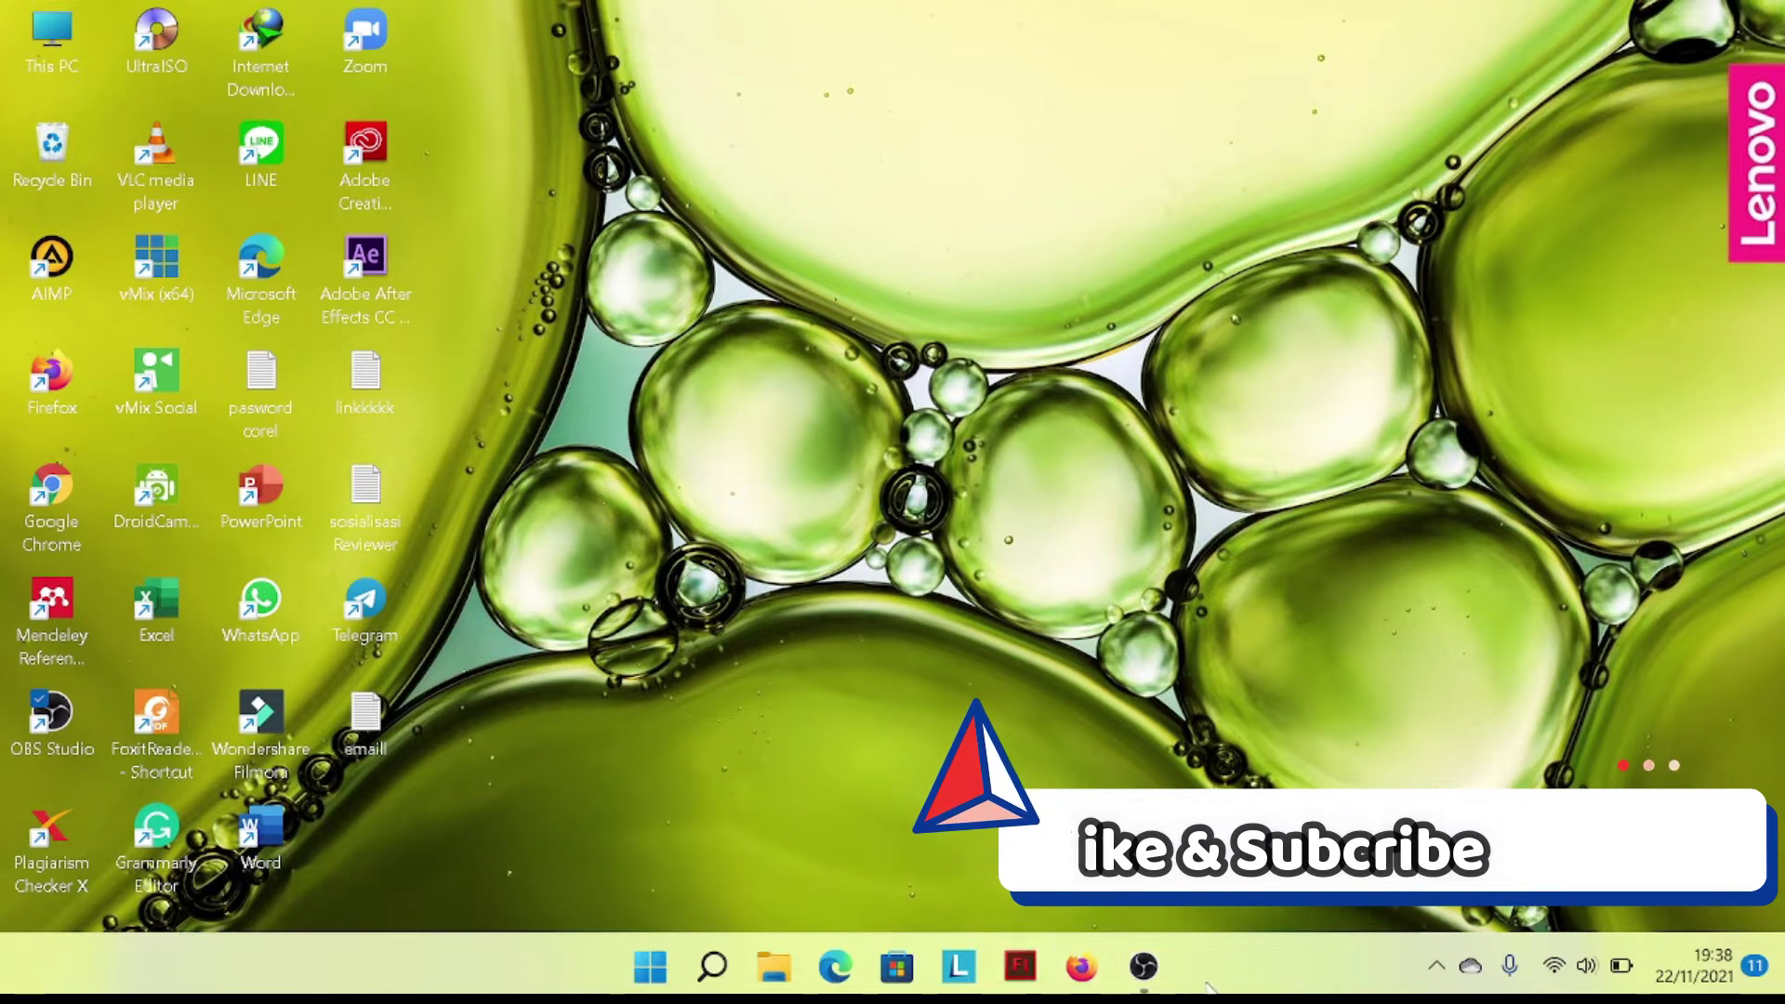
Step: Launch Adobe Flash Professional CS6 from the taskbar to reach its Welcome screen
left_click(1021, 967)
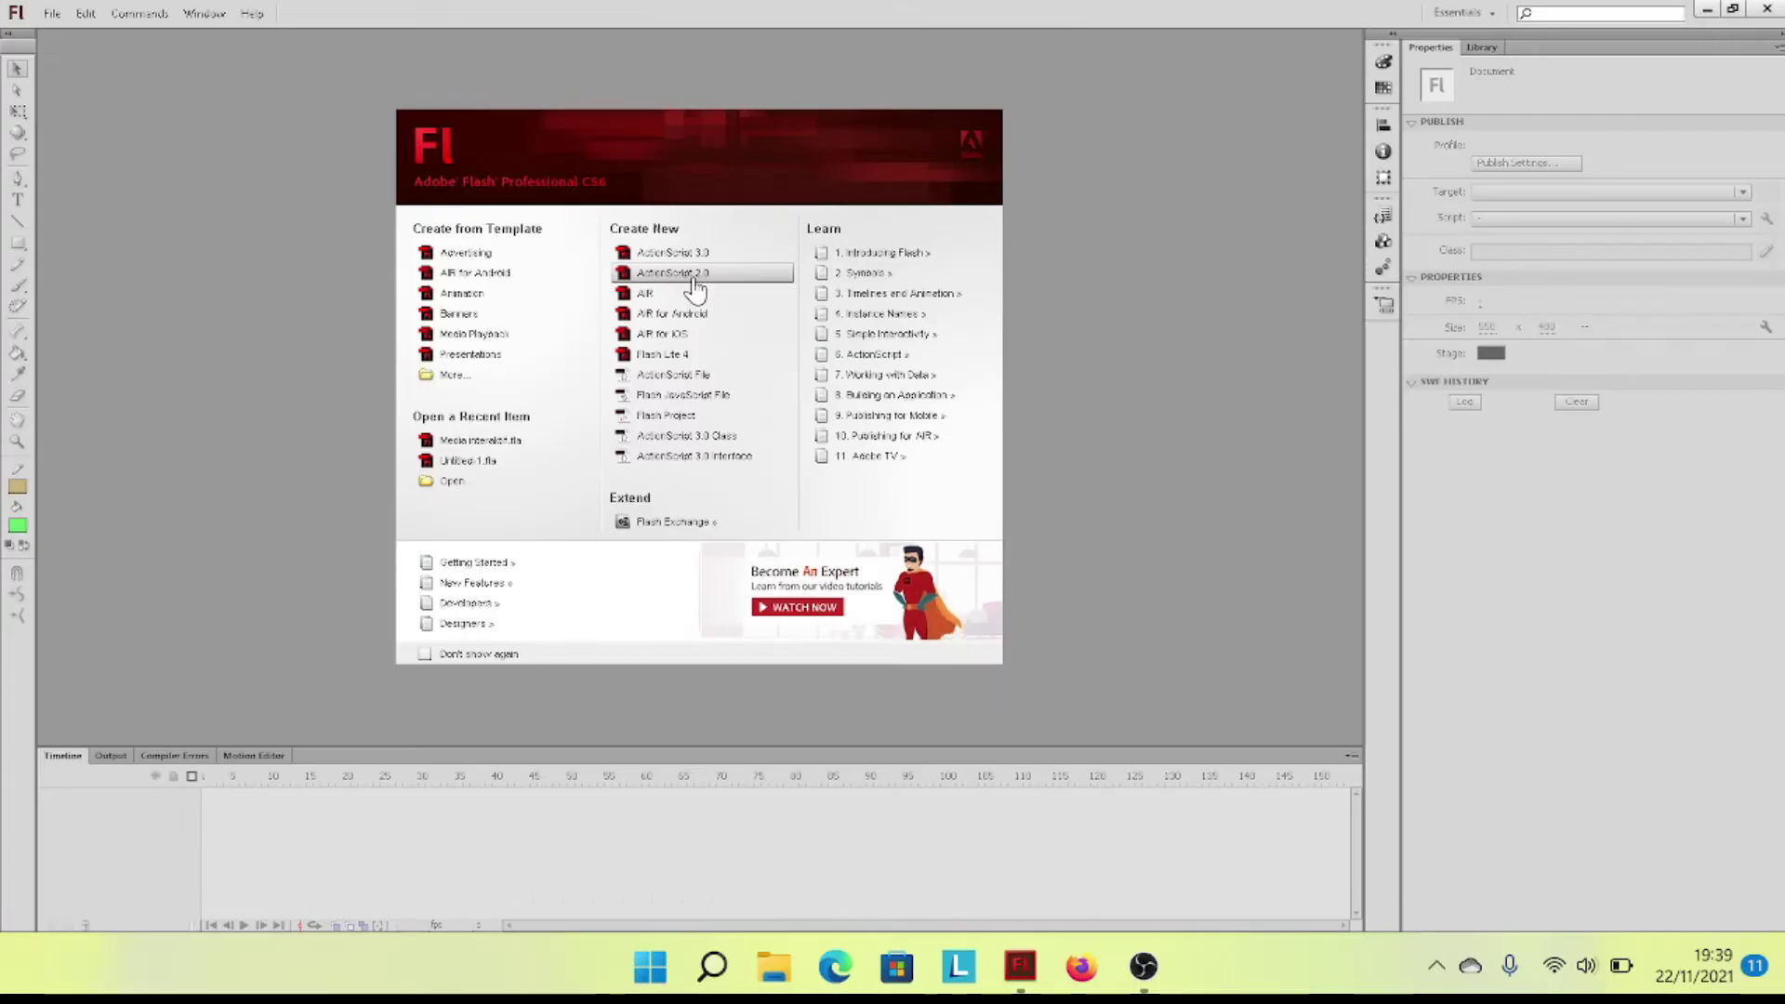
Step: Create a new ActionScript 2.0 document from the Welcome screen's Create New list
left_click(757, 296)
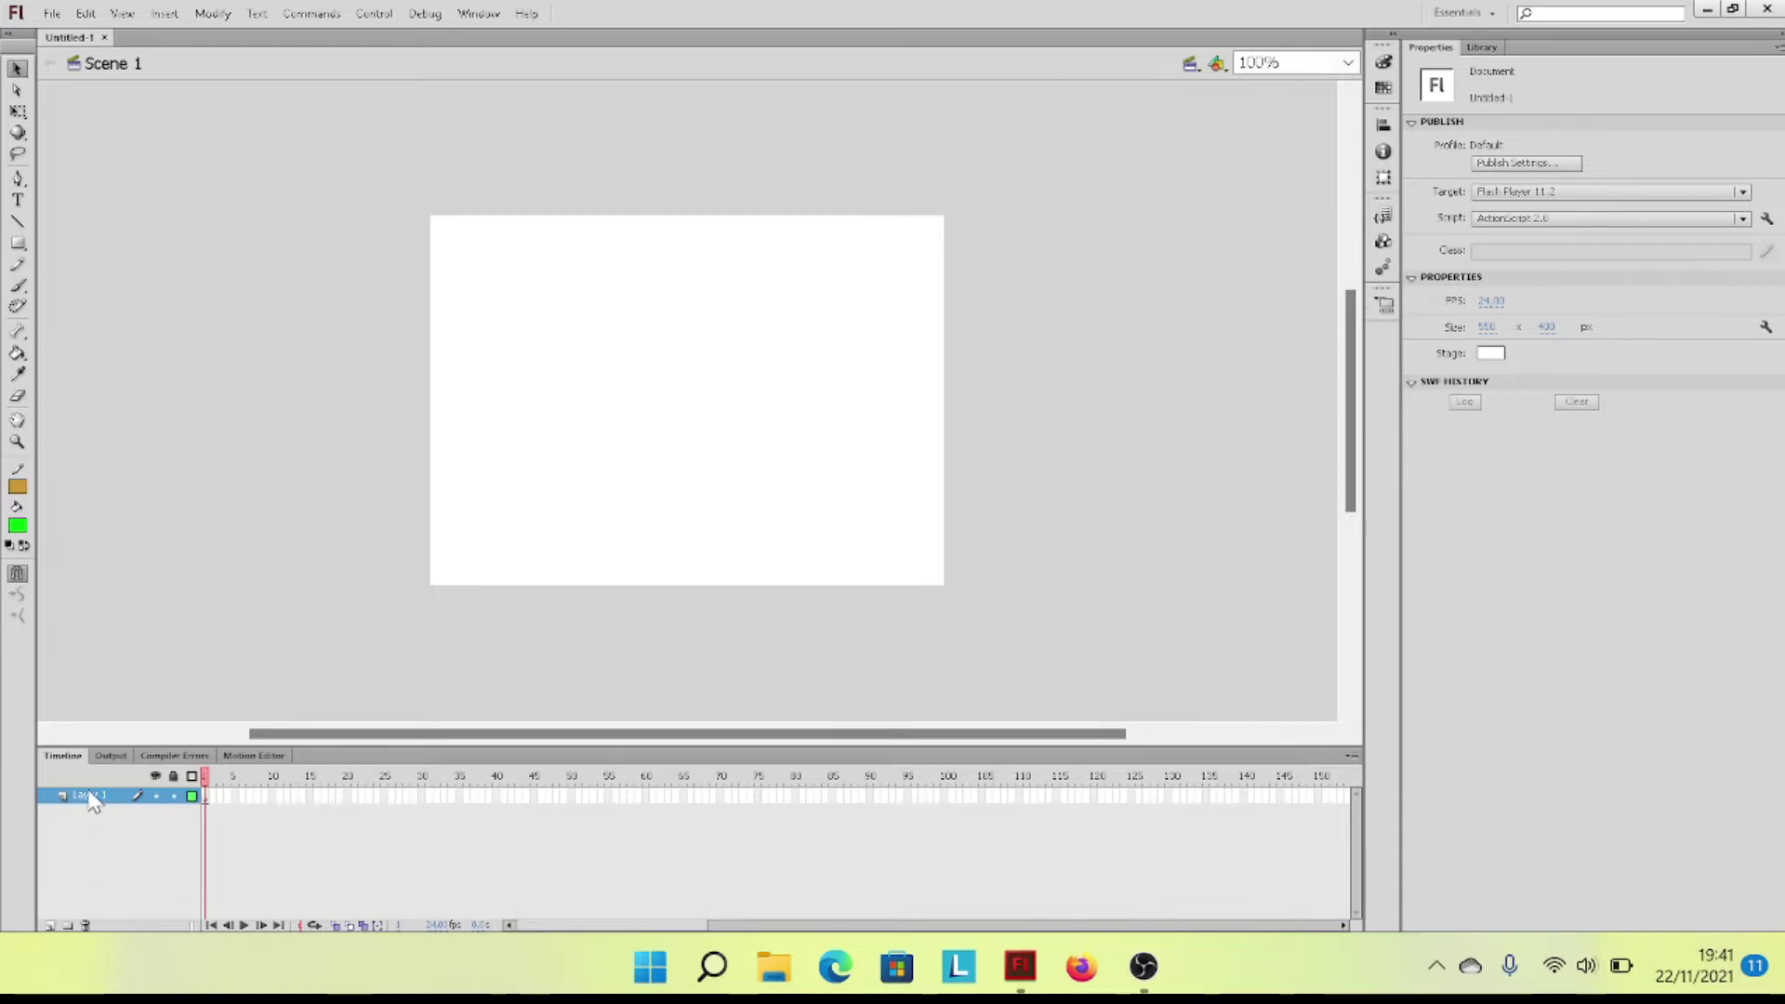
left_click(48, 923)
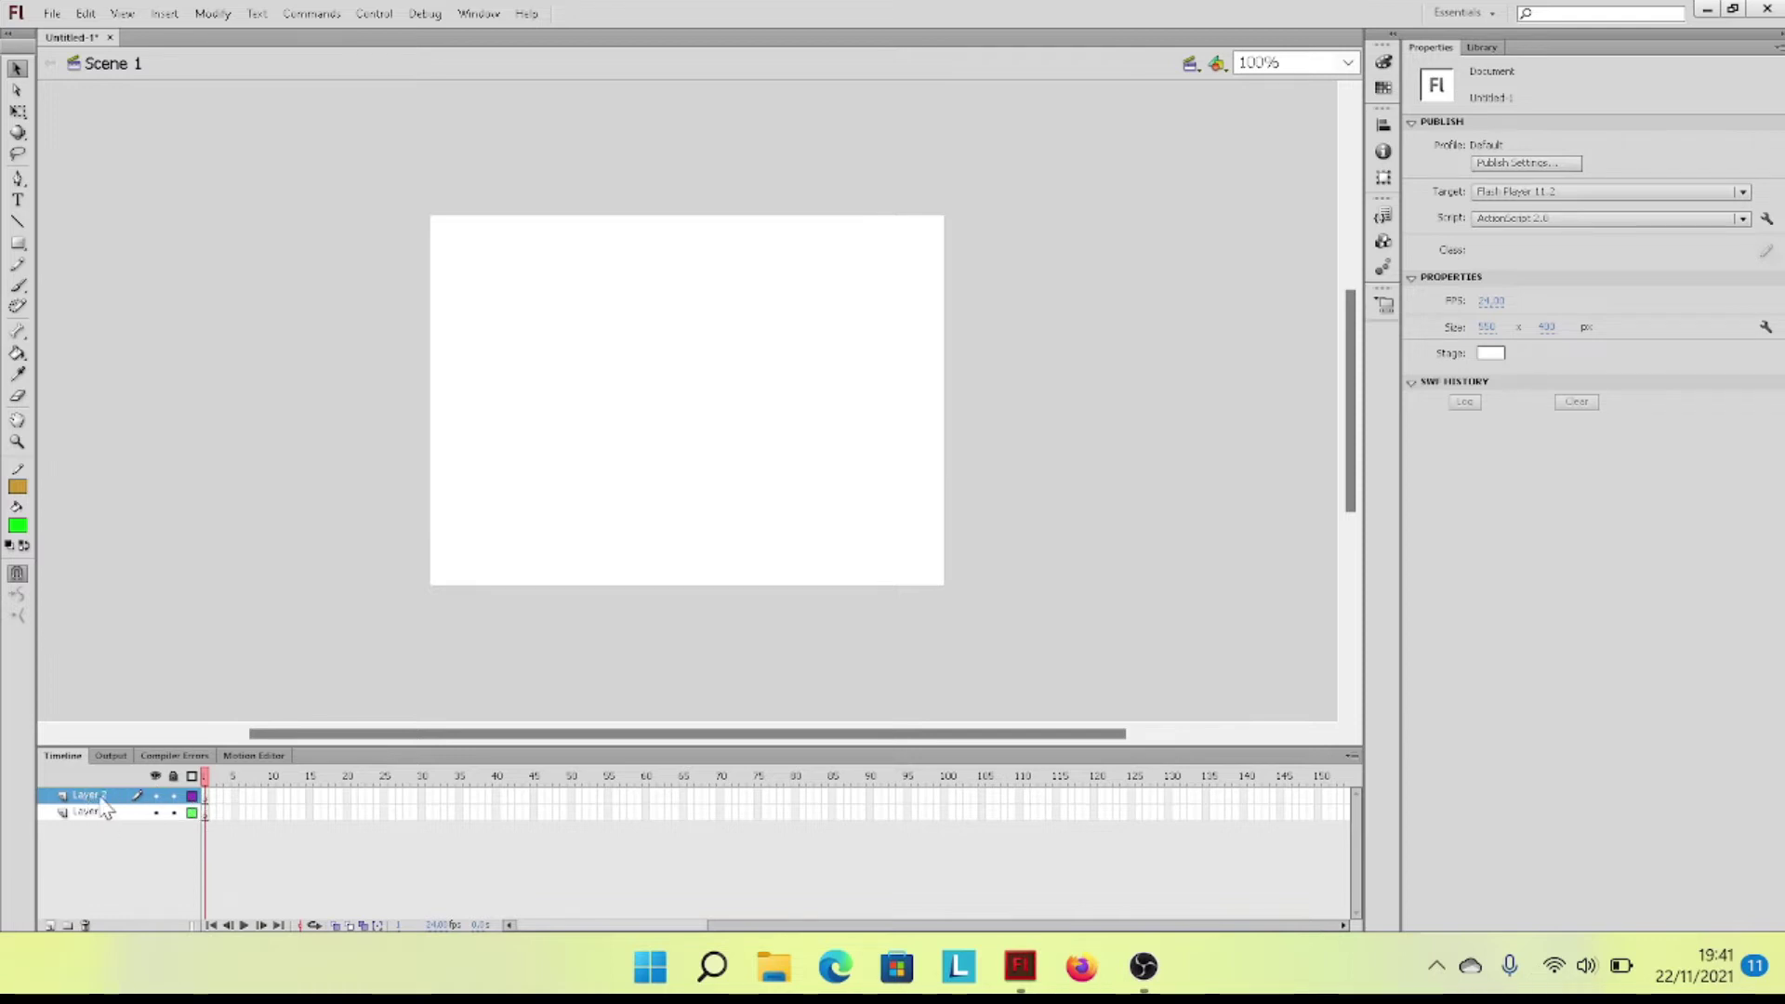
left_click(84, 926)
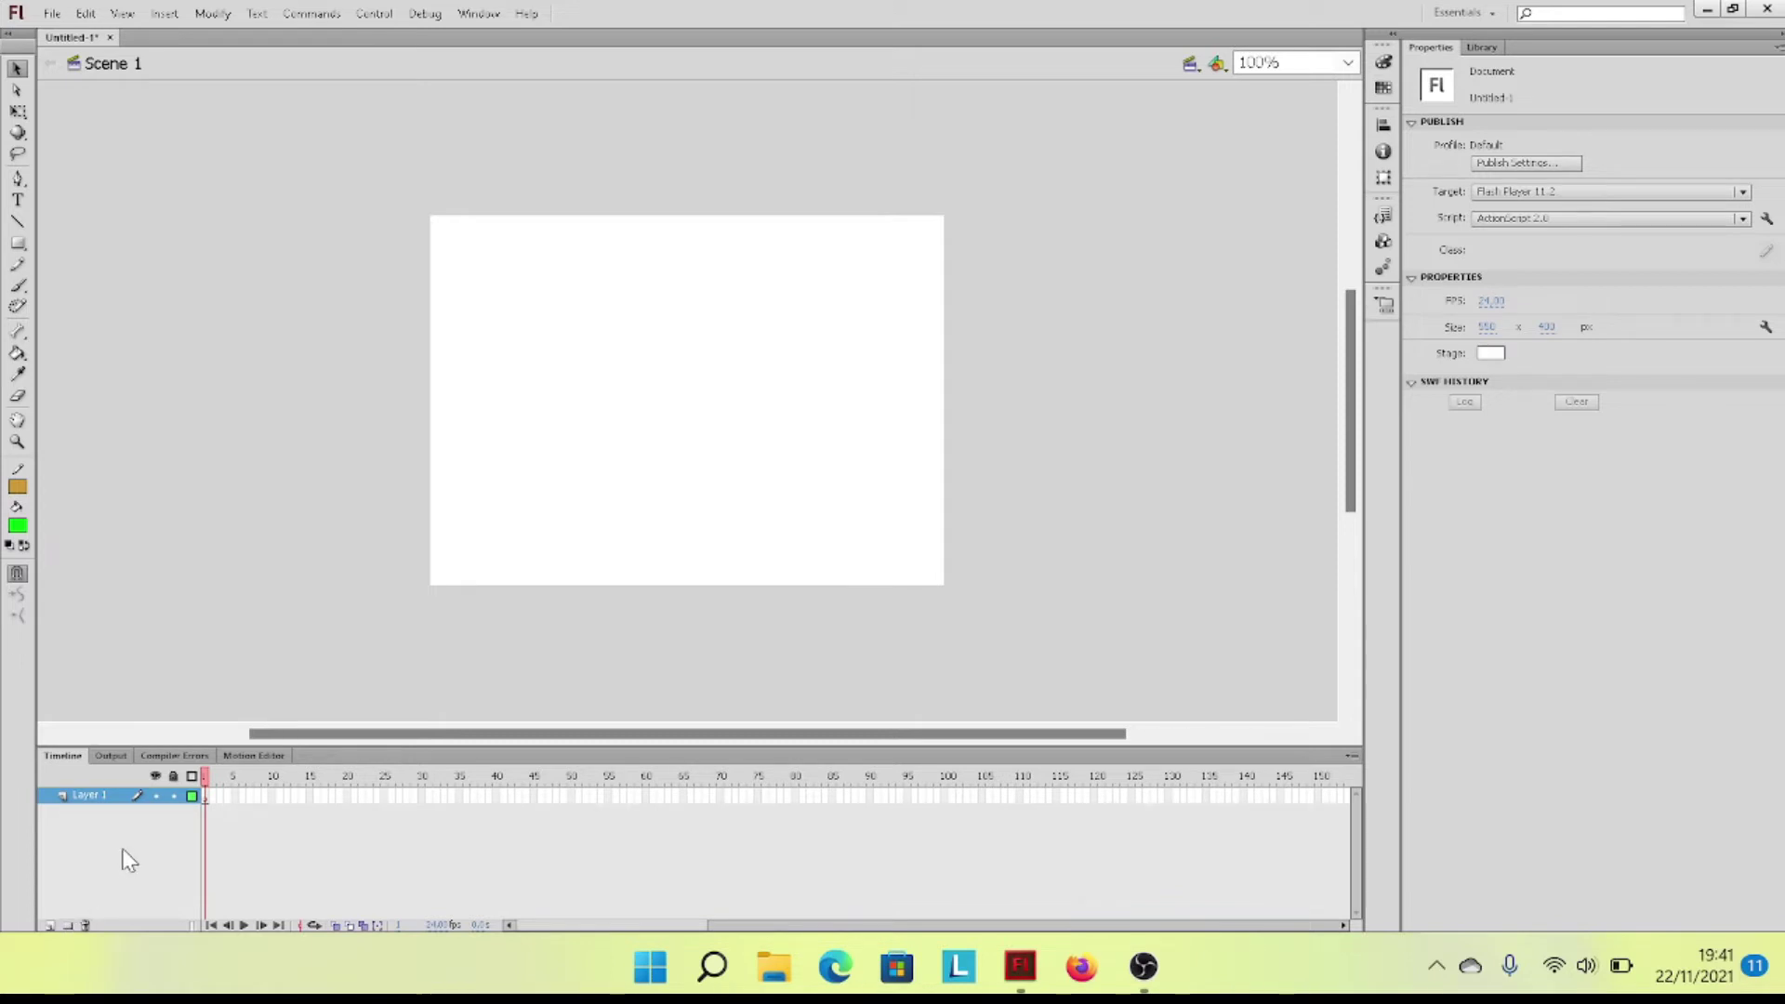
left_click(69, 926)
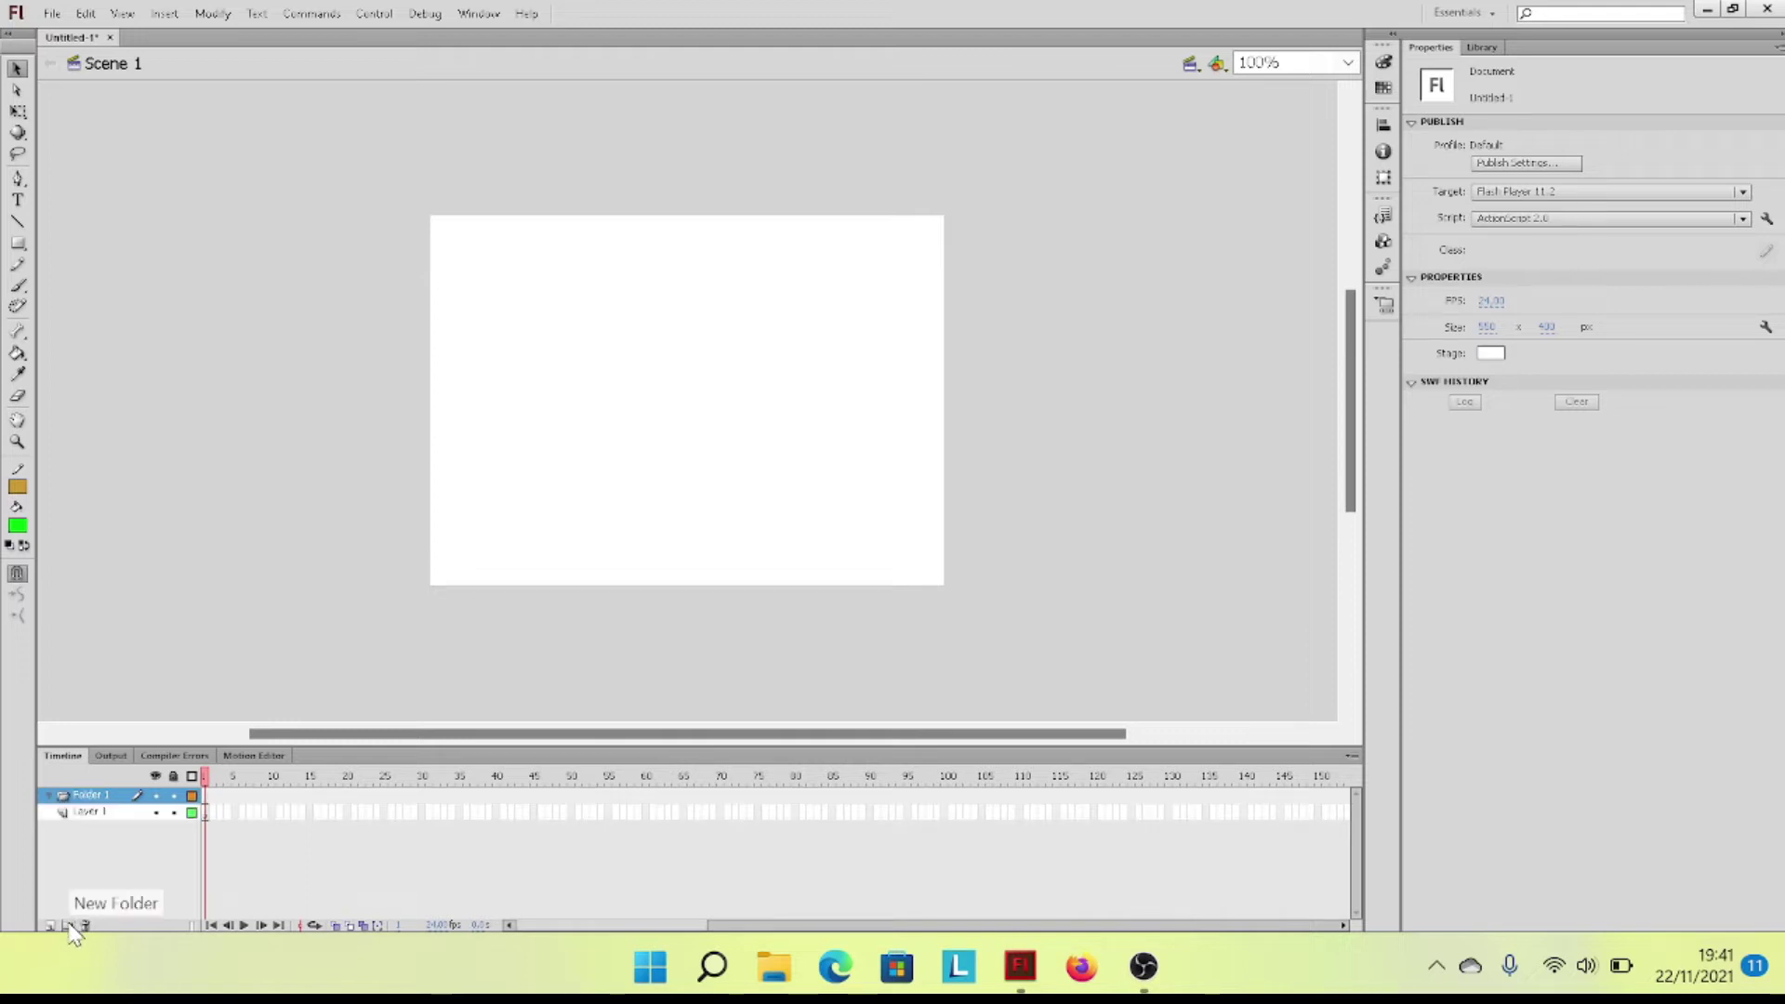
double_click(120, 799)
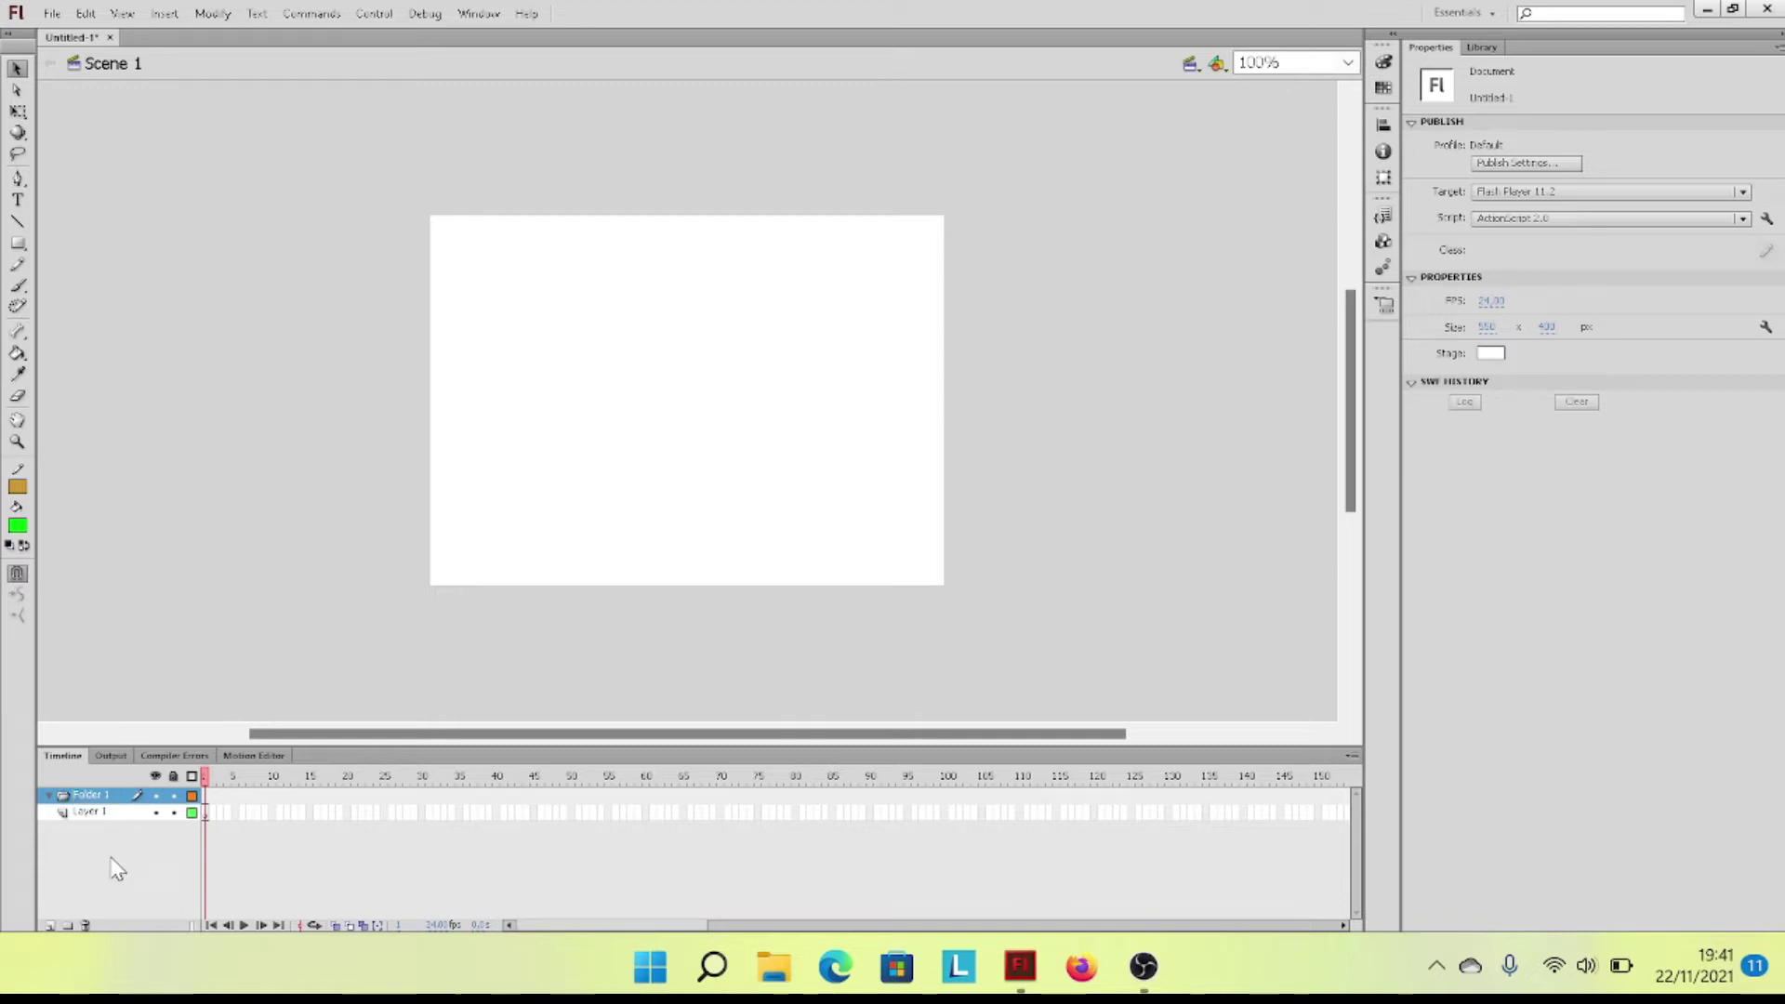
left_click(89, 797)
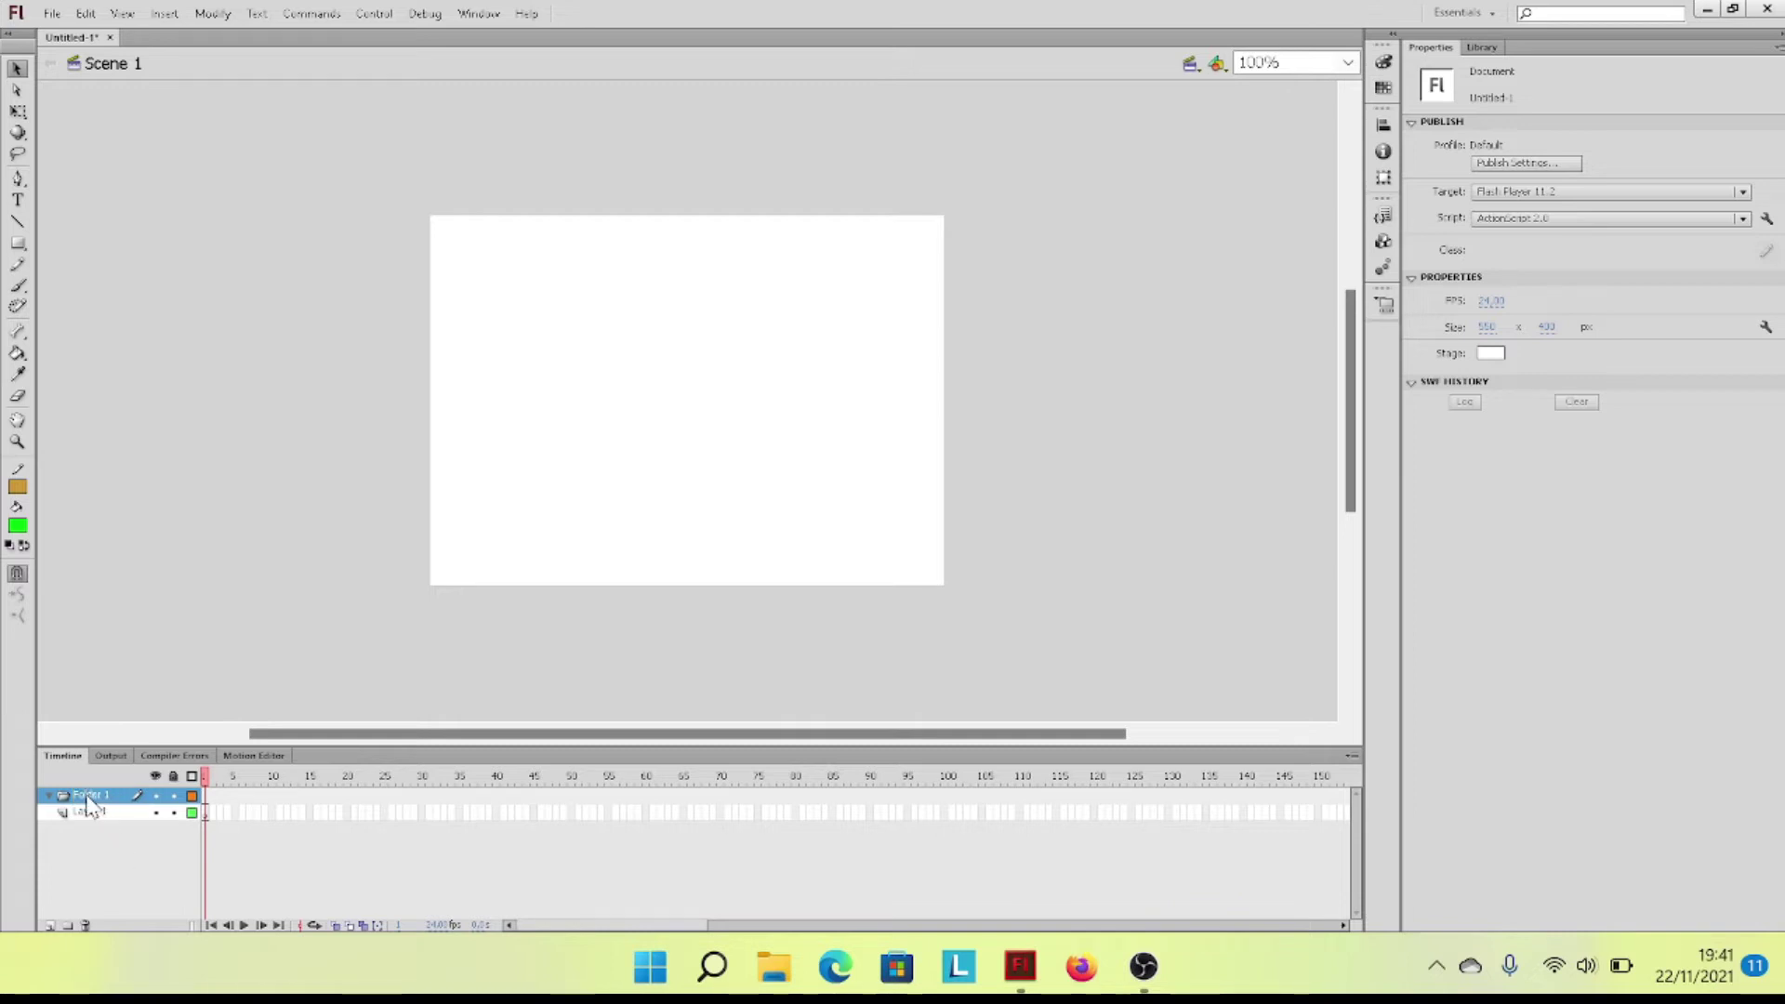
left_click(85, 926)
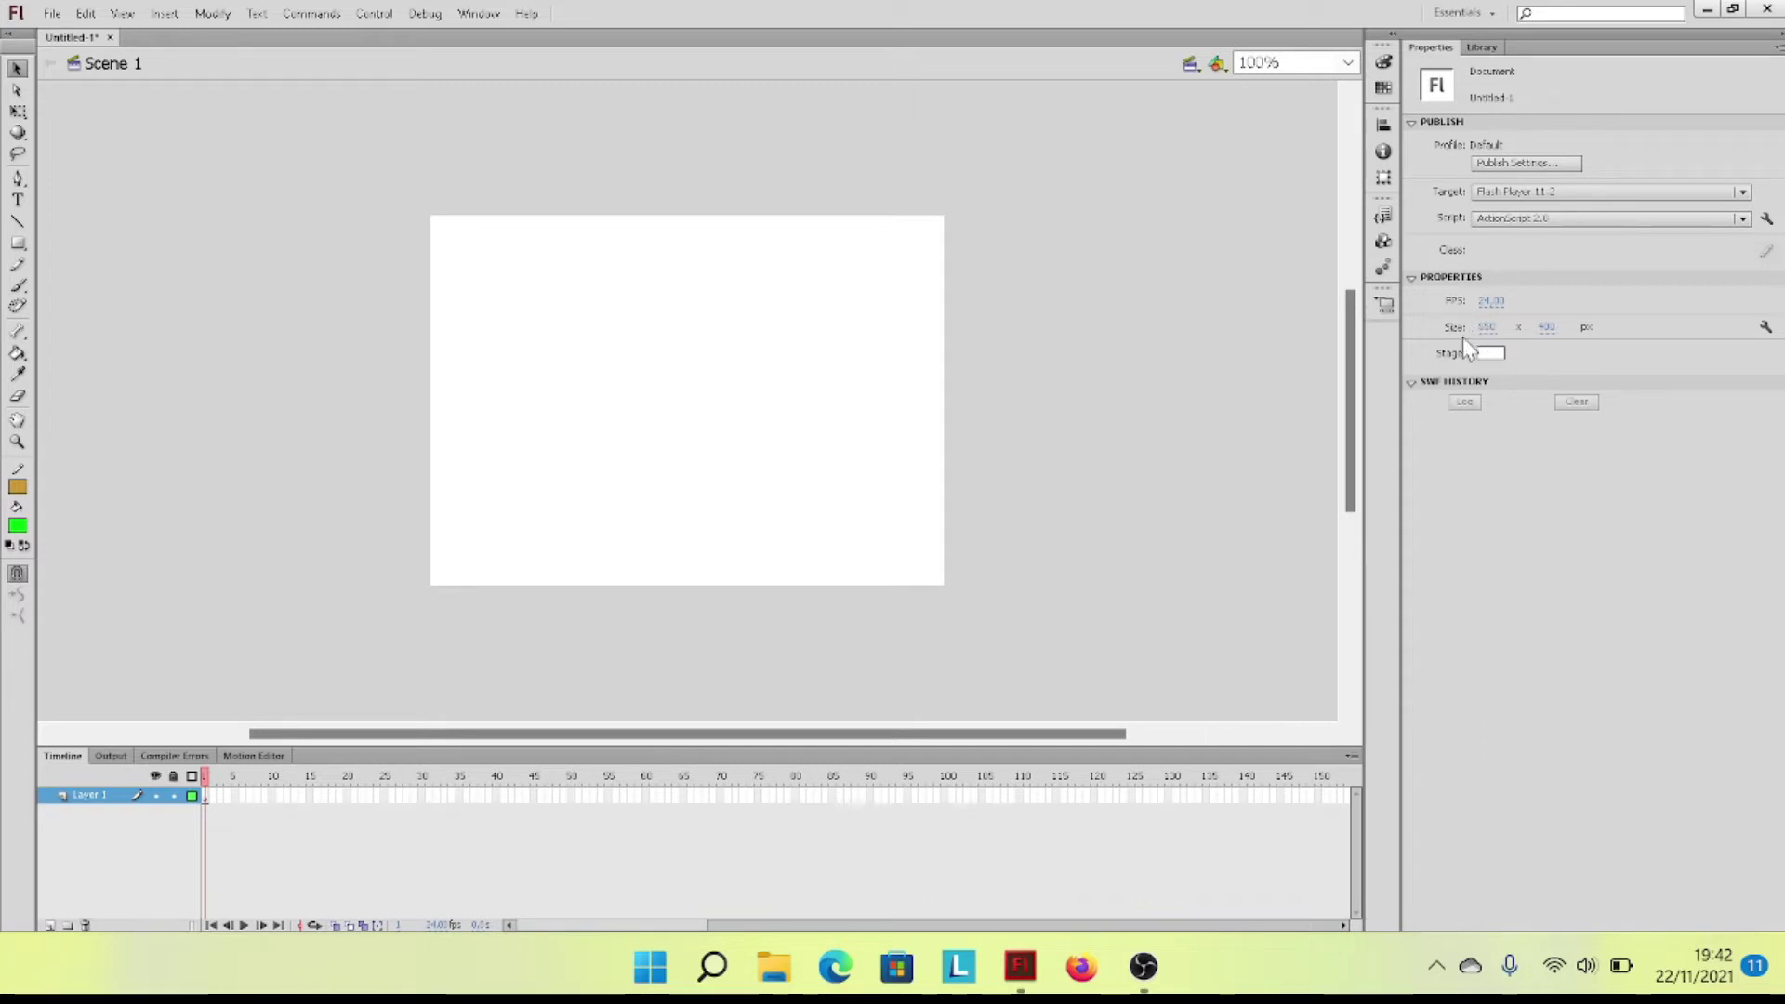
left_click(1769, 331)
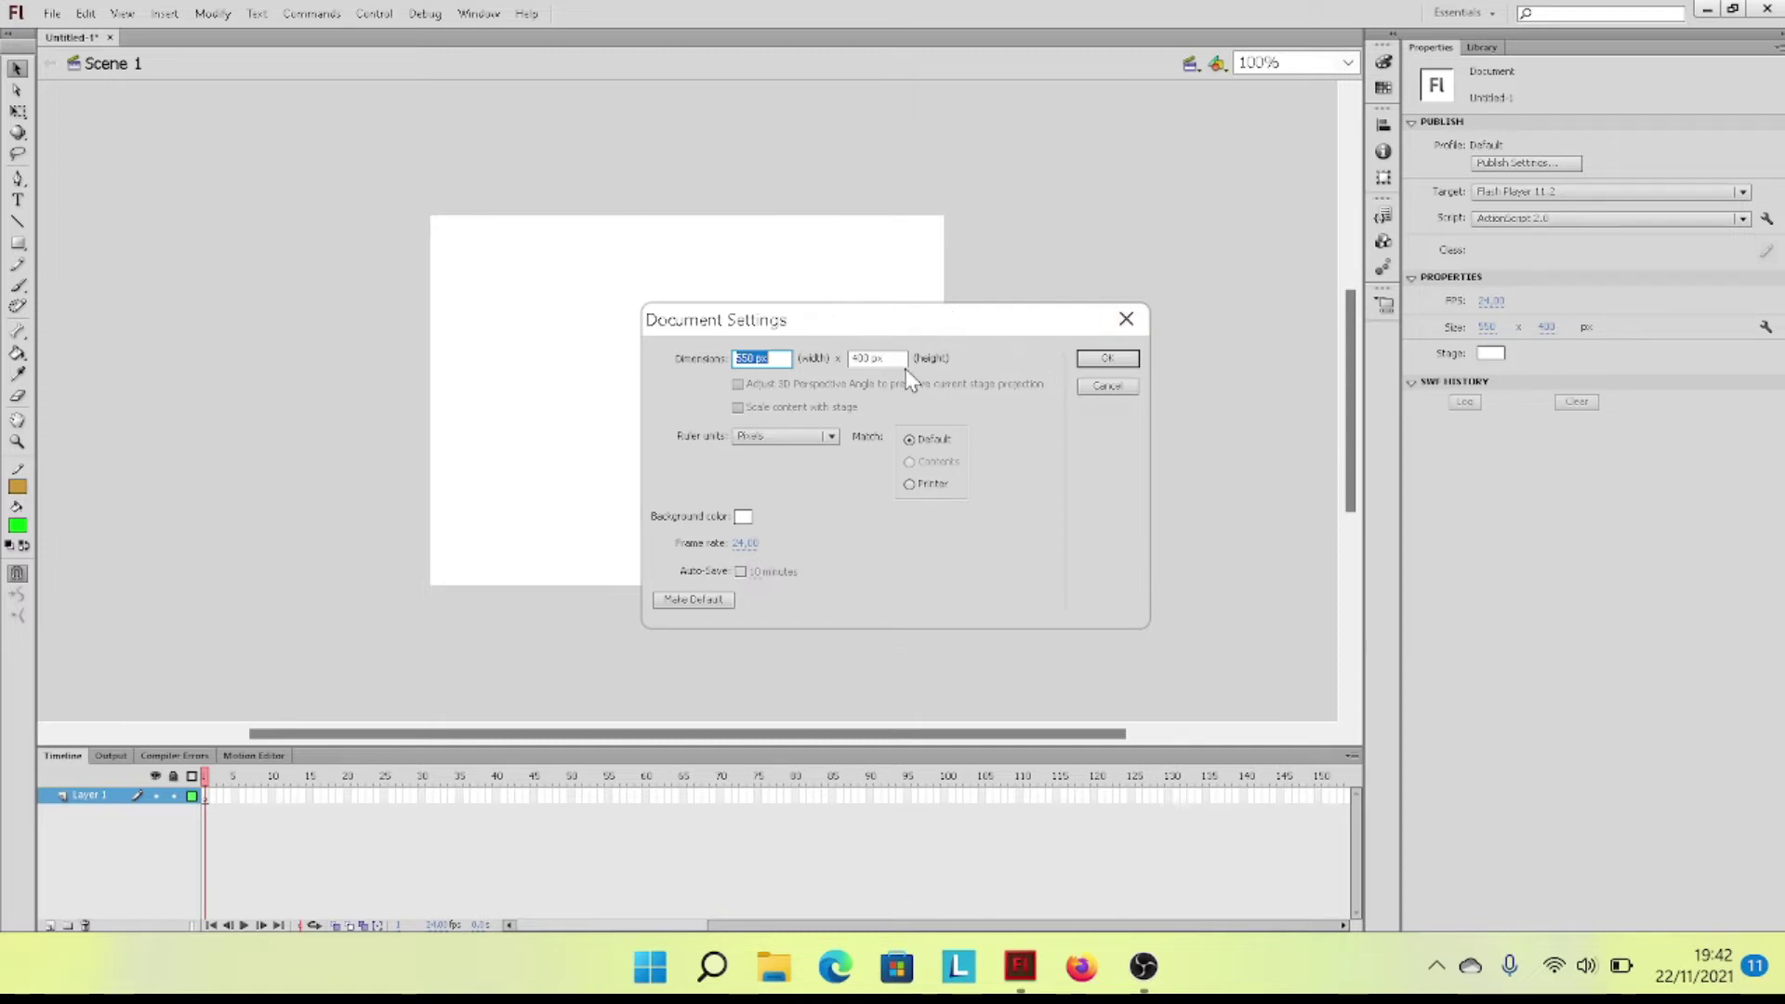
left_click(744, 517)
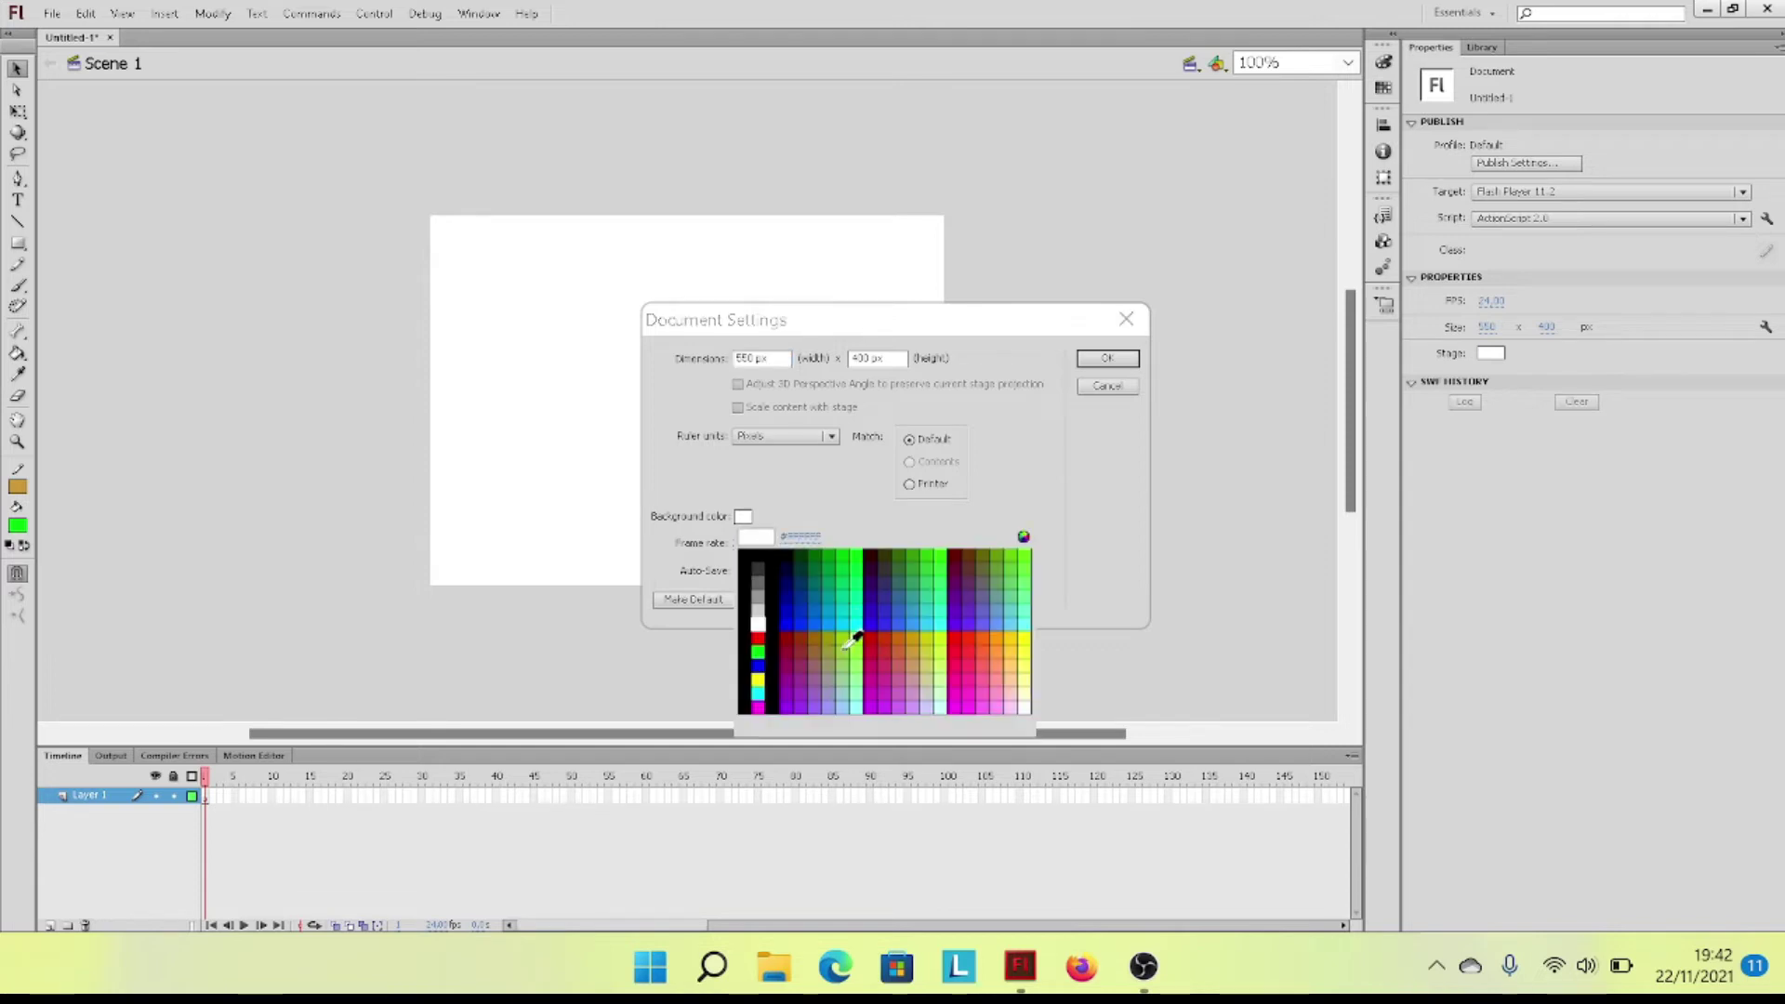
left_click(792, 621)
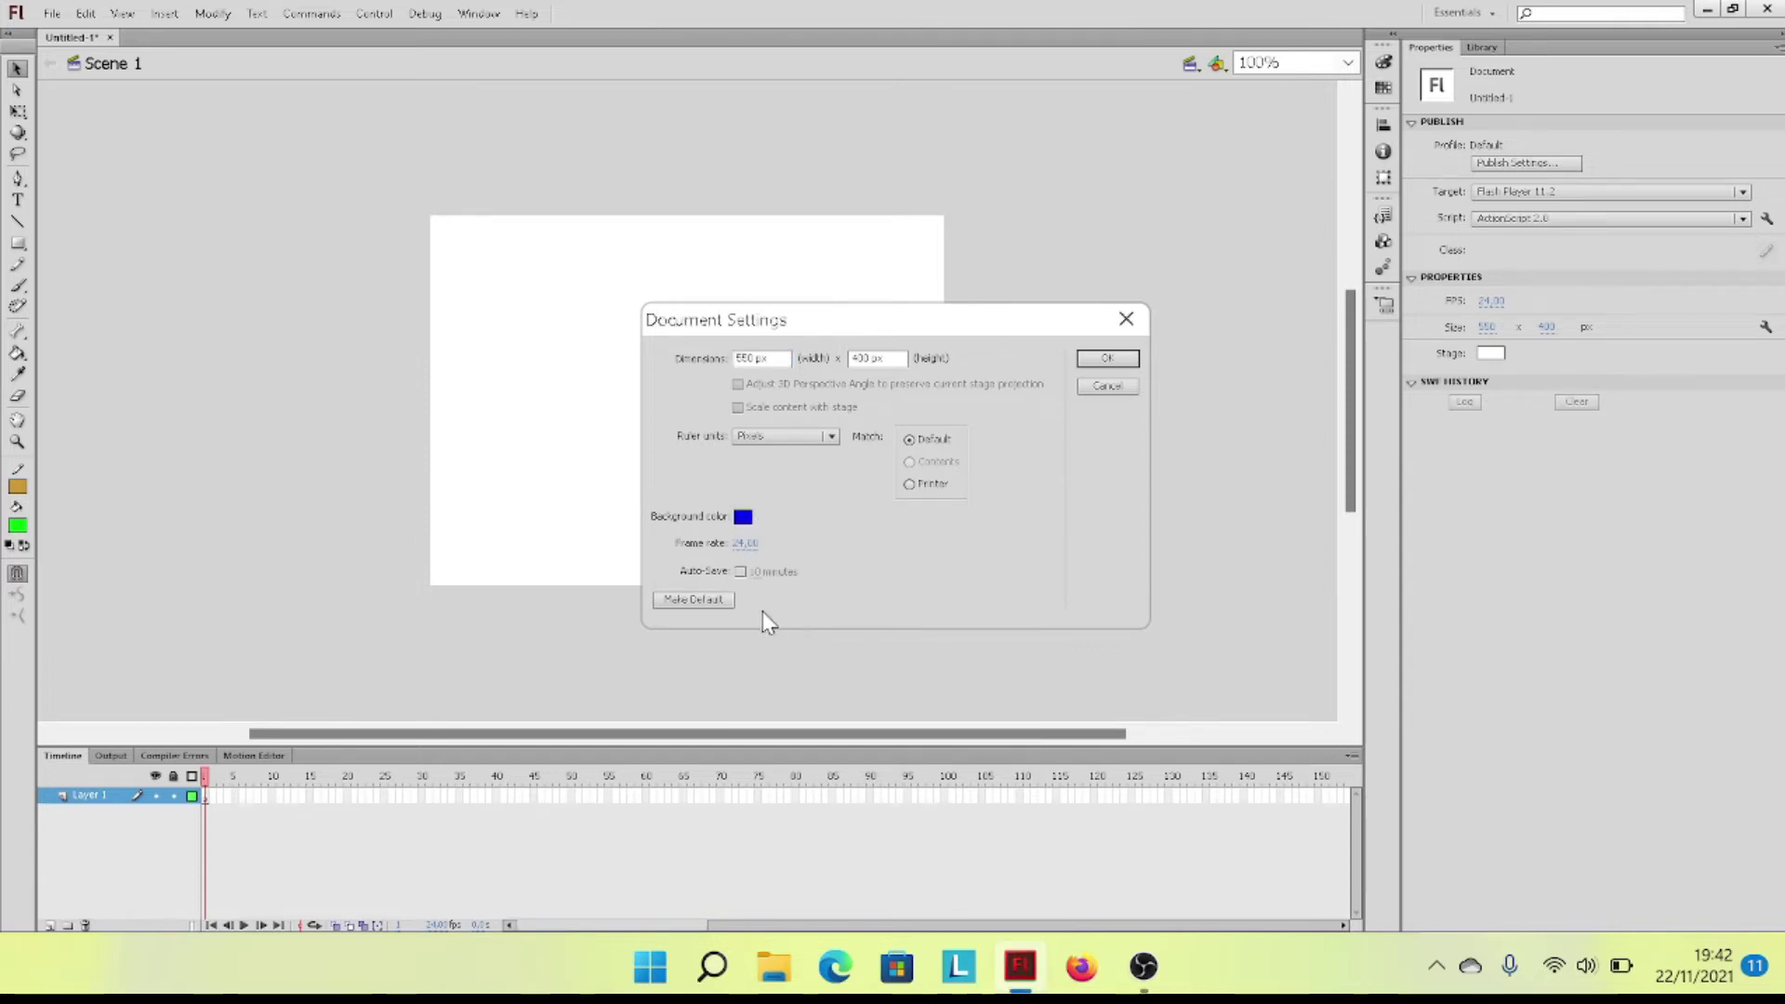
left_click(1108, 359)
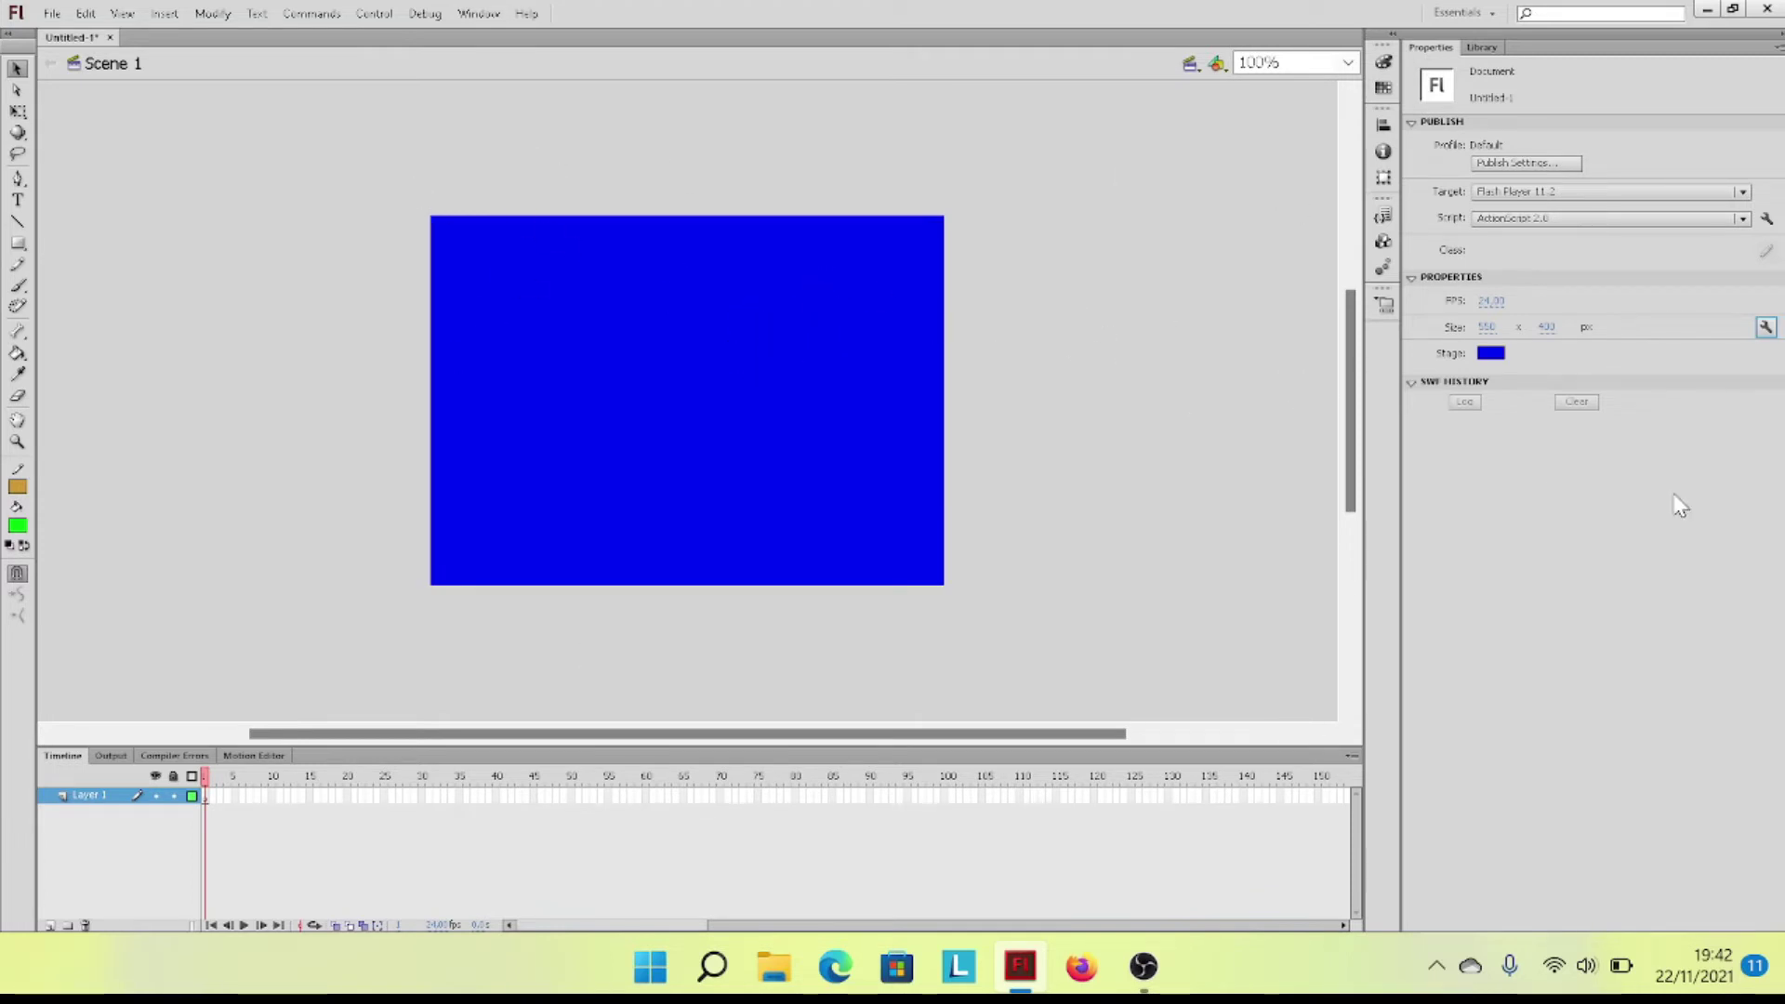
left_click(1490, 353)
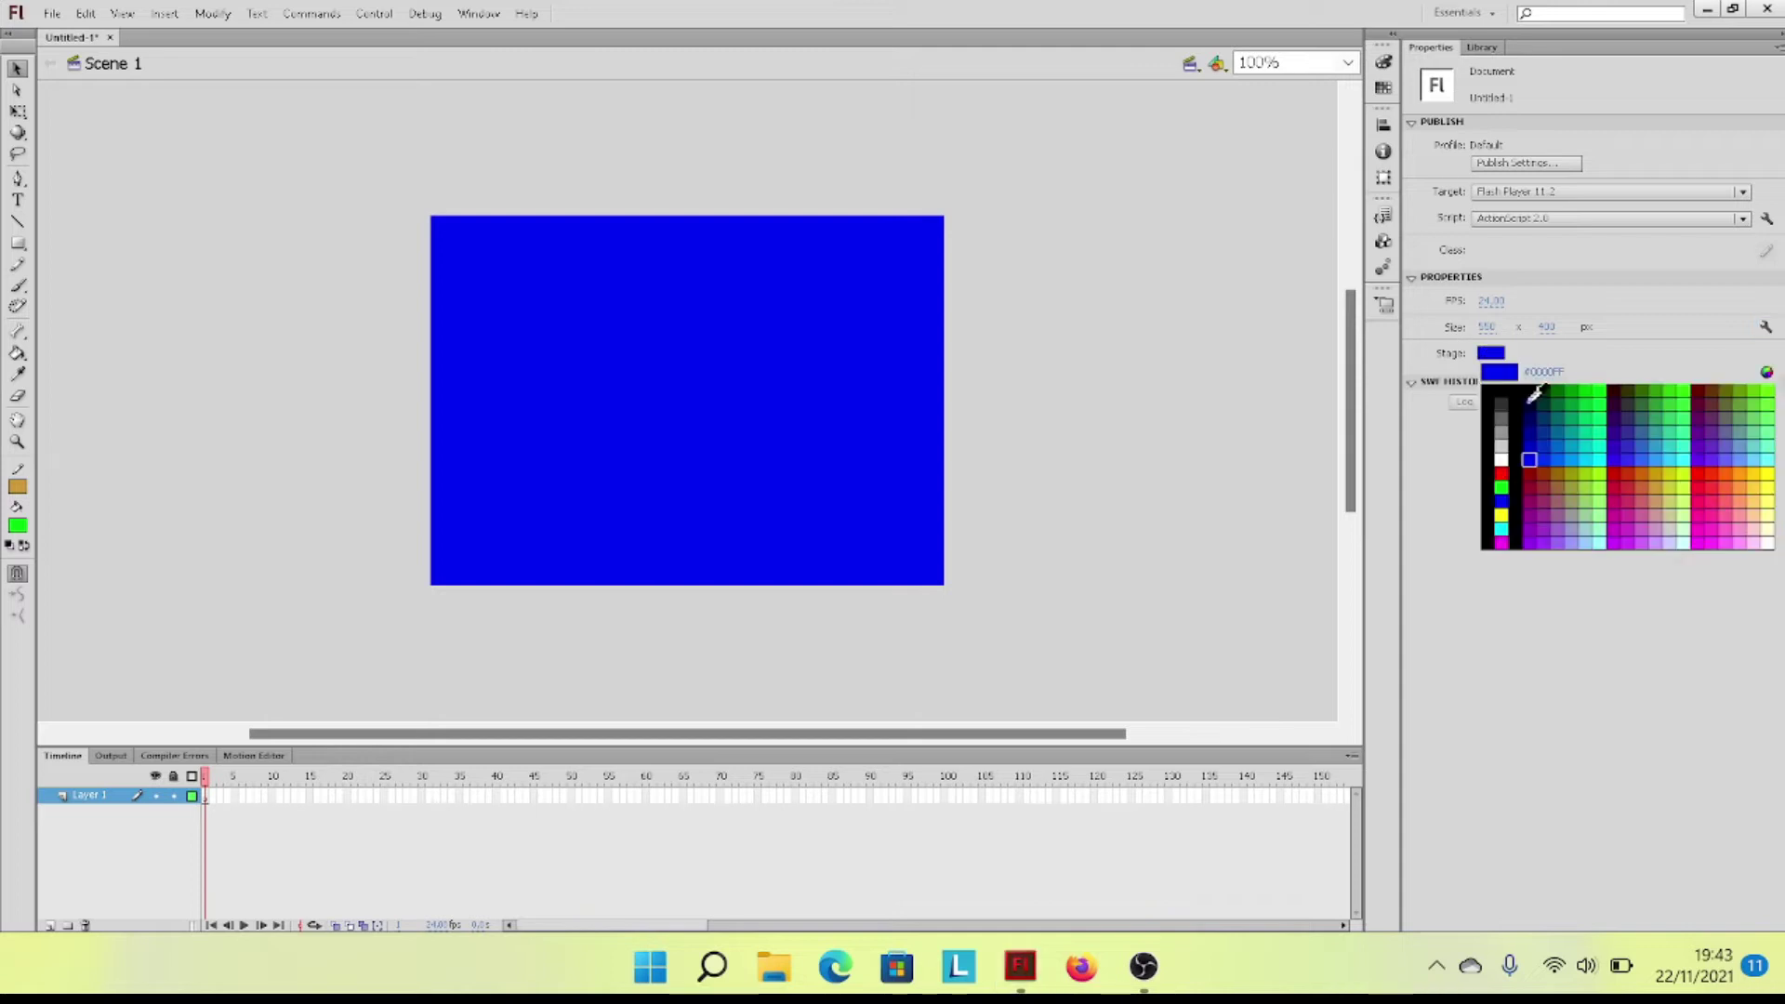
left_click(1501, 459)
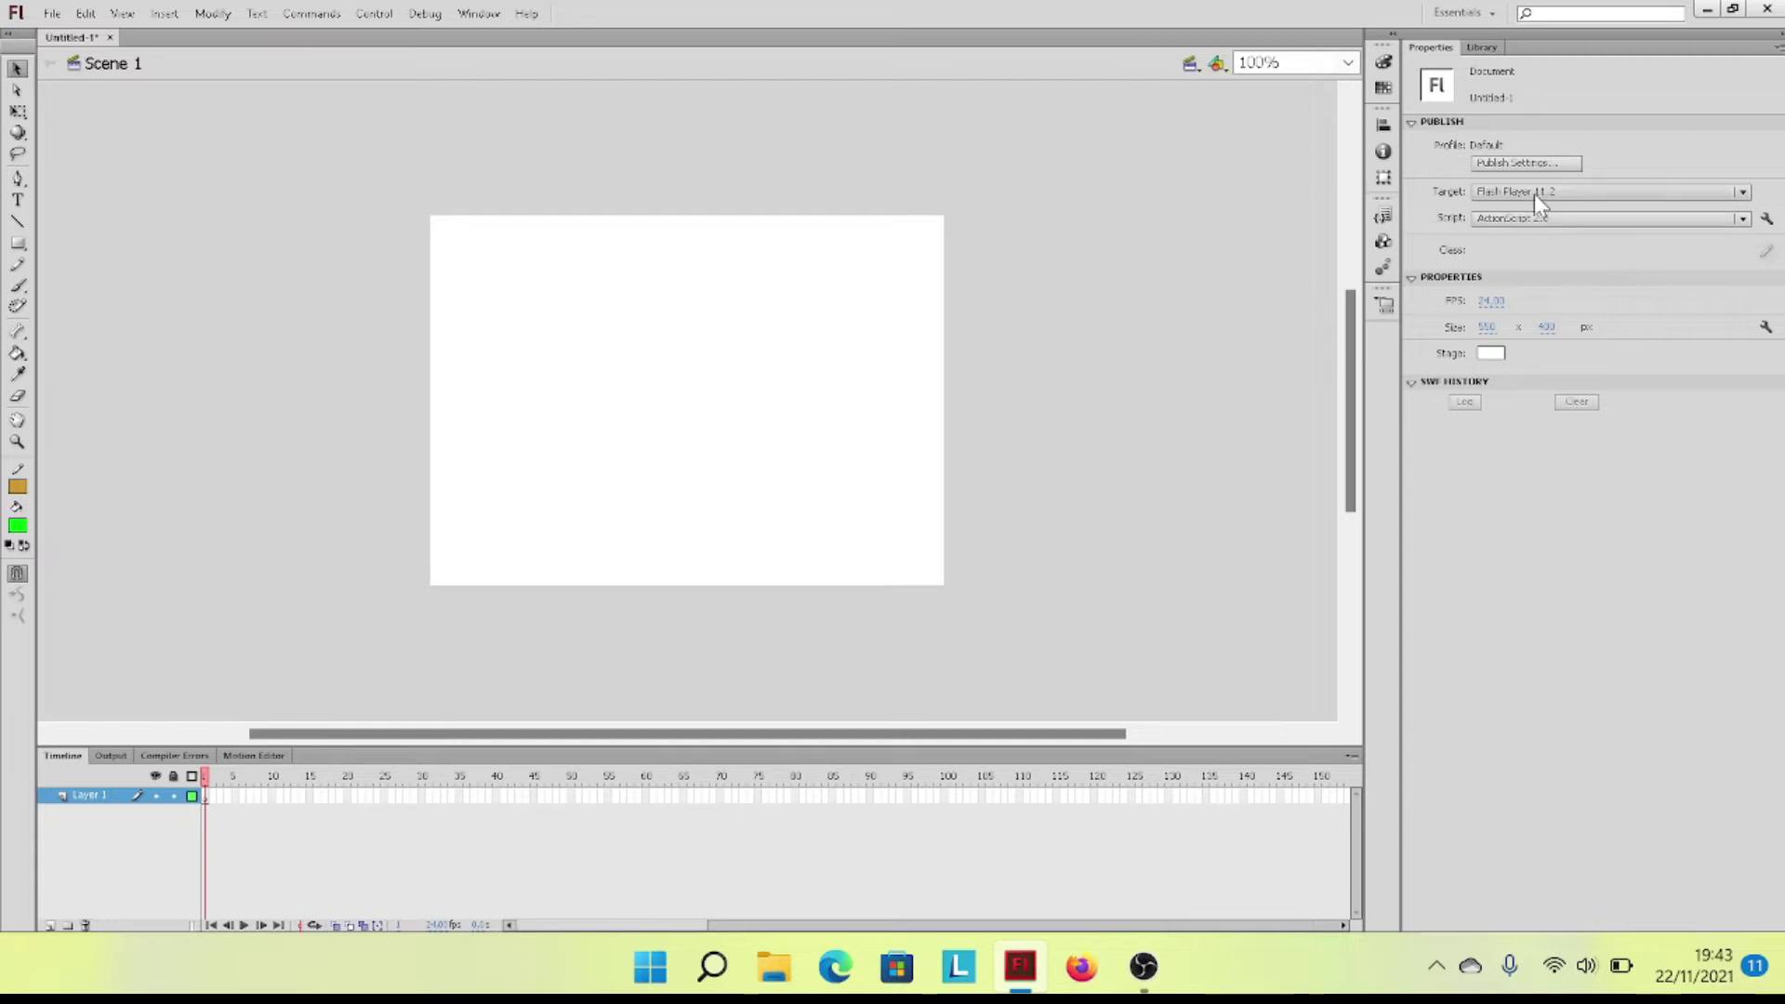
left_click(1482, 49)
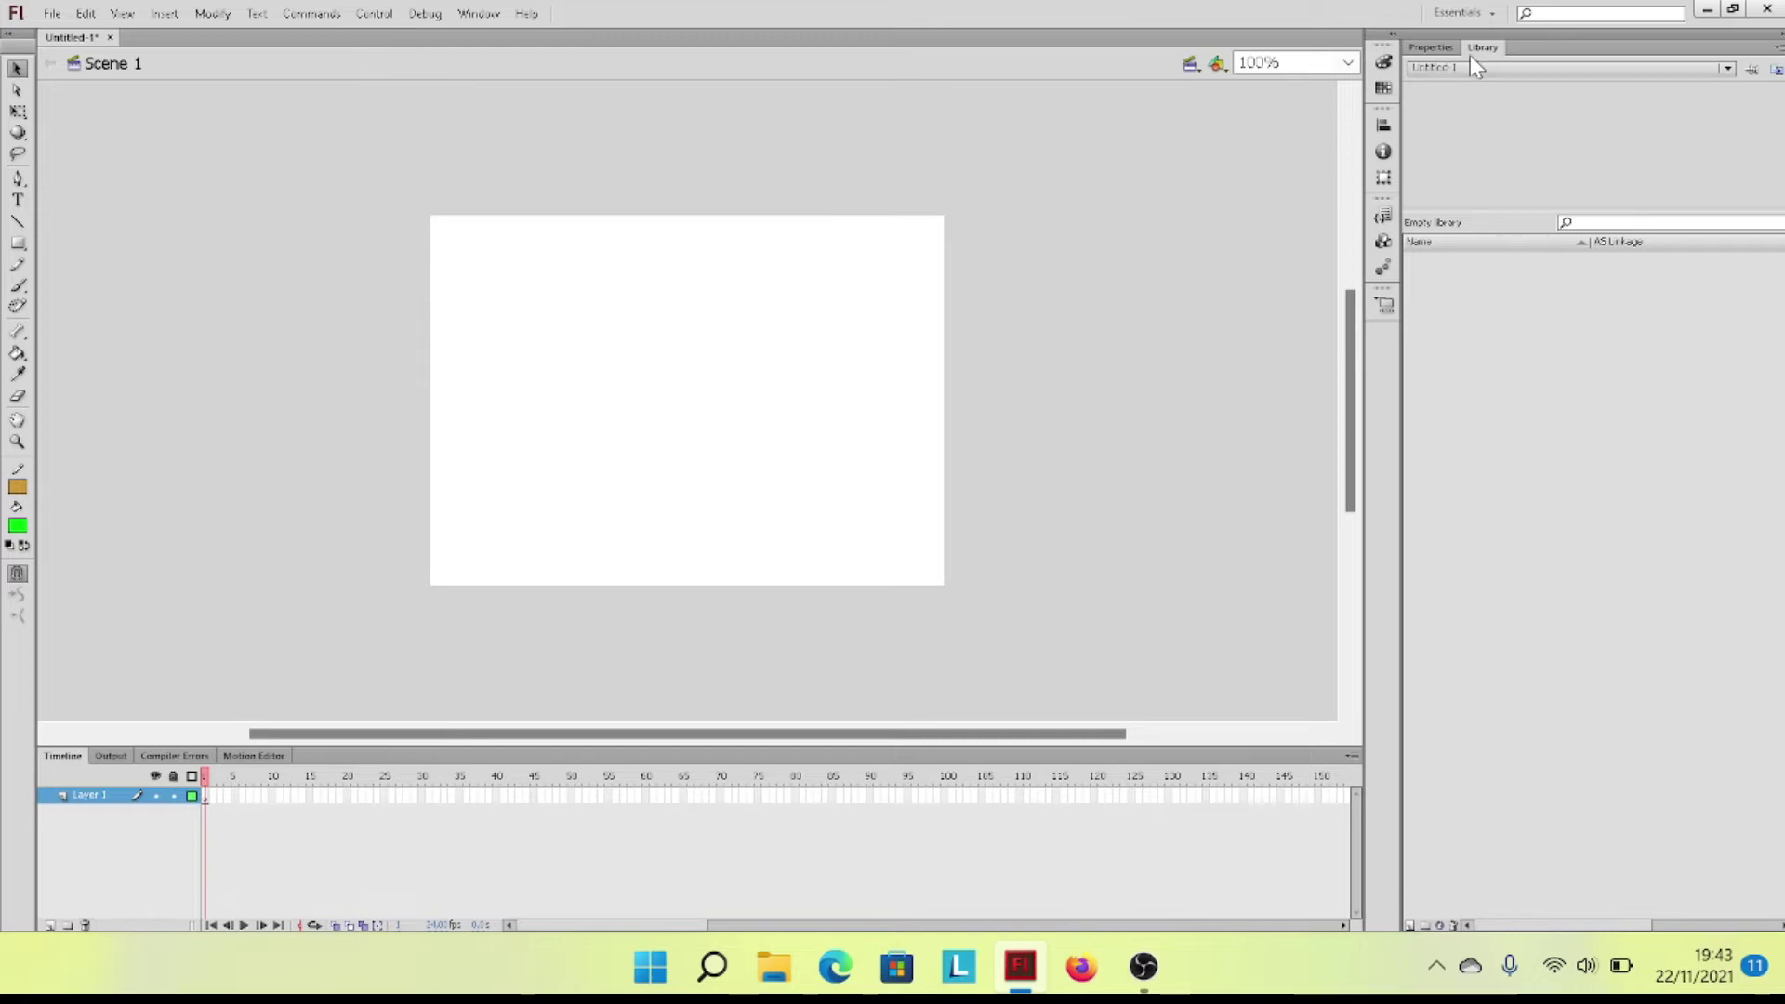
left_click(1430, 46)
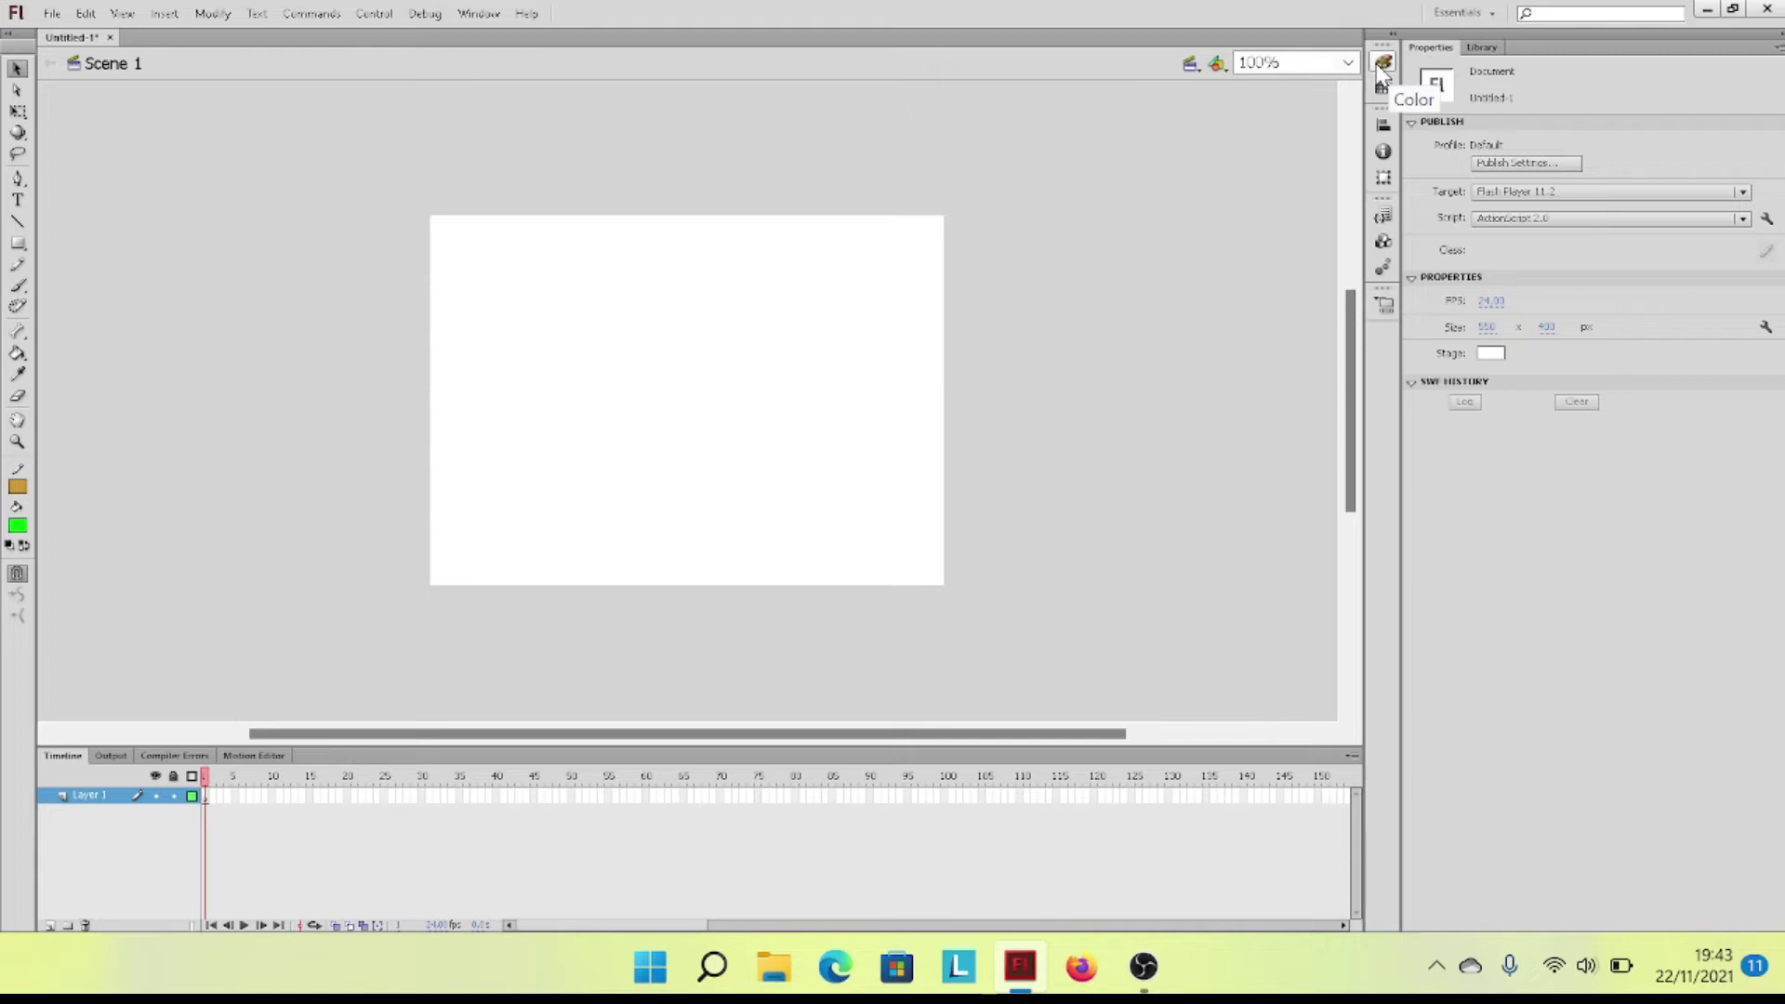
left_click(1381, 65)
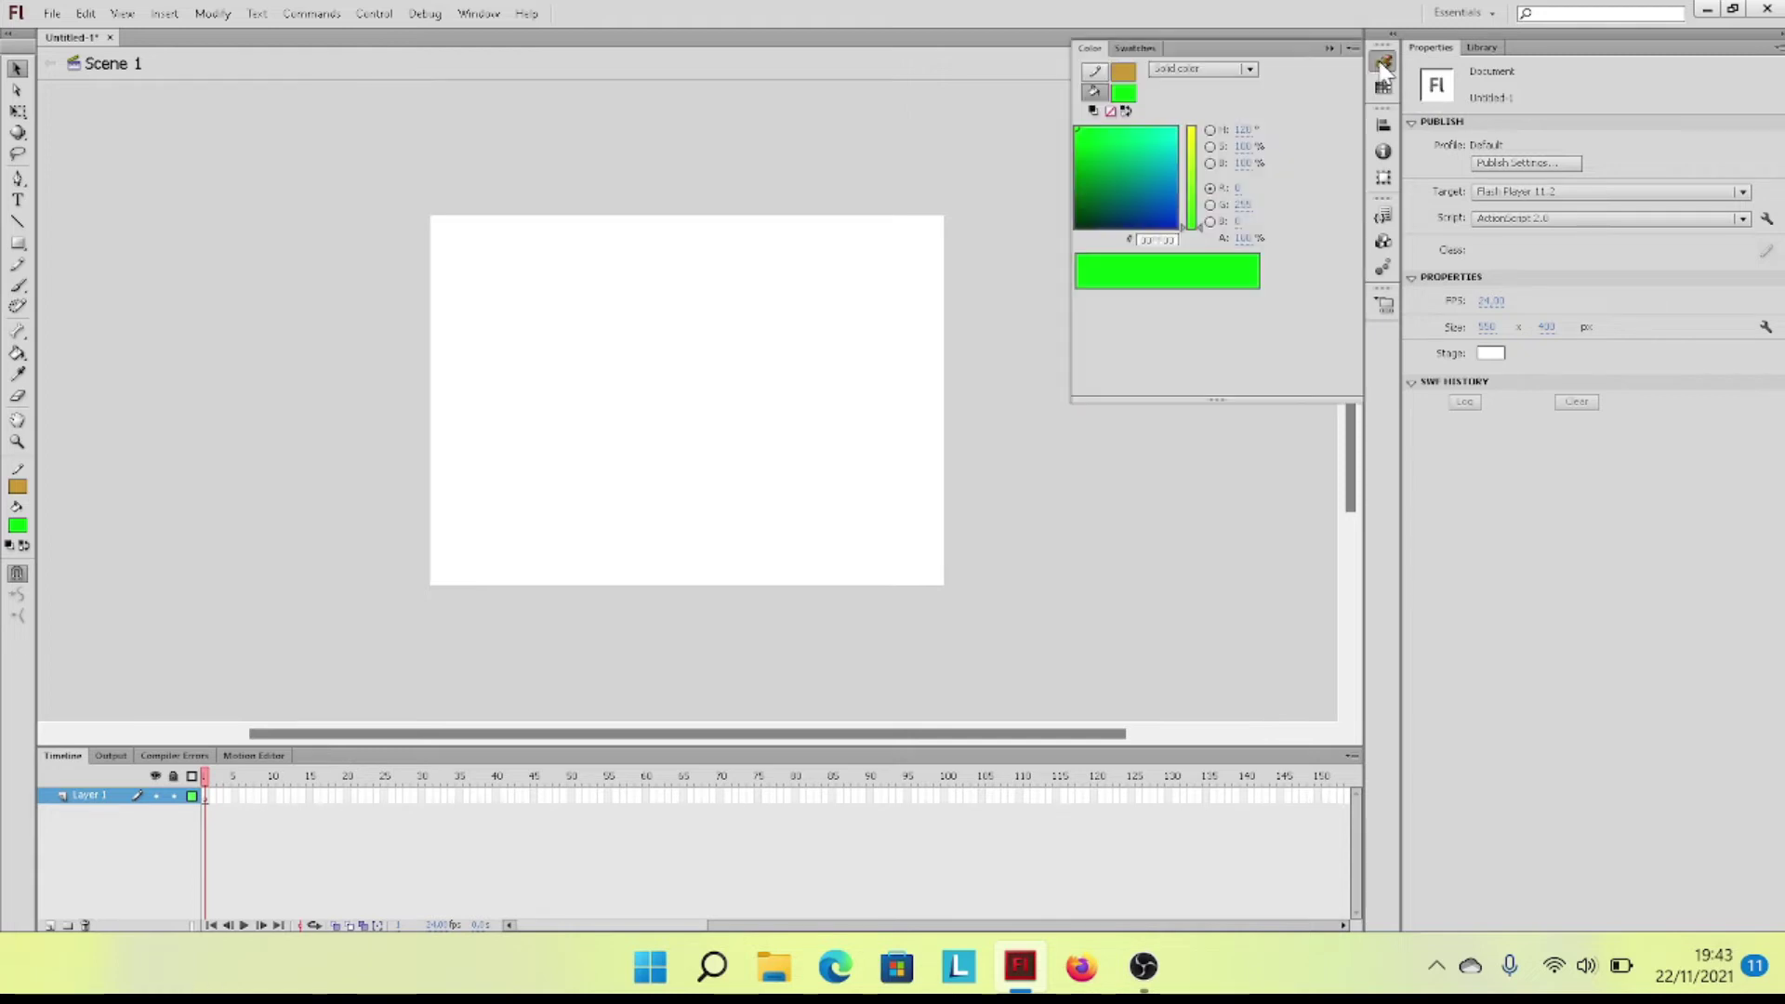
left_click(1181, 69)
left_click(1183, 73)
left_click(1328, 48)
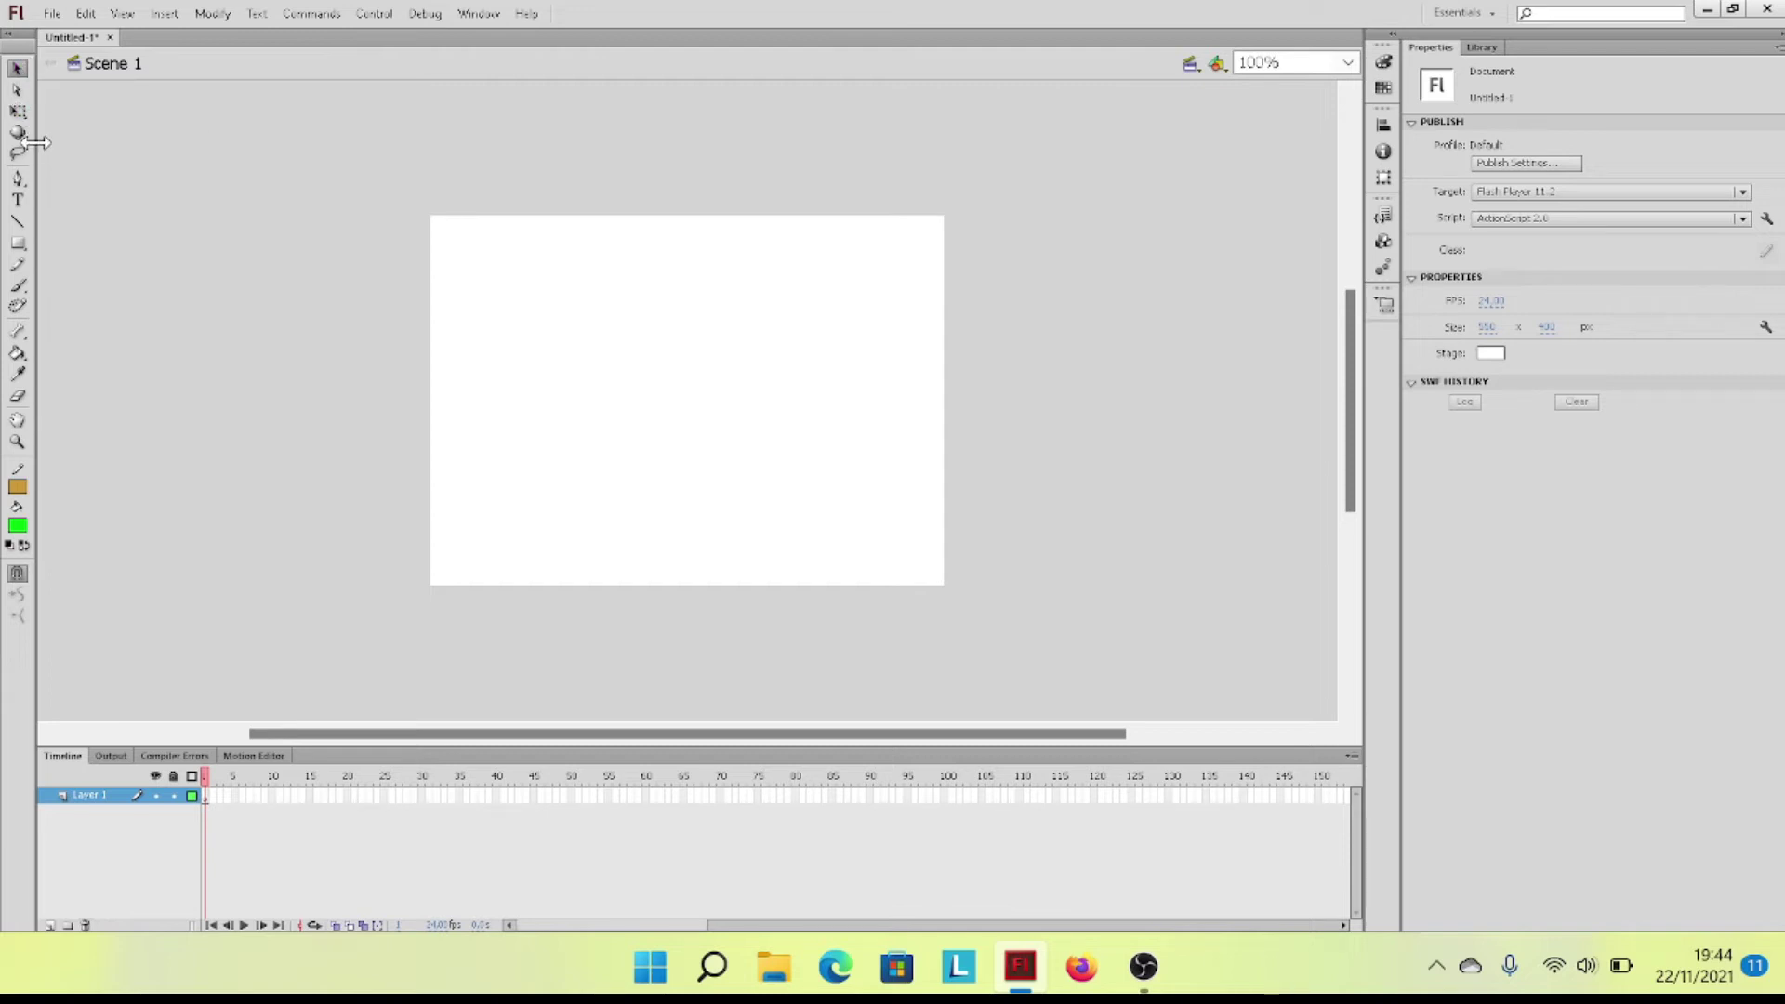
Step: Draw a straight horizontal line across the middle of the stage with the Line tool
left_click(18, 221)
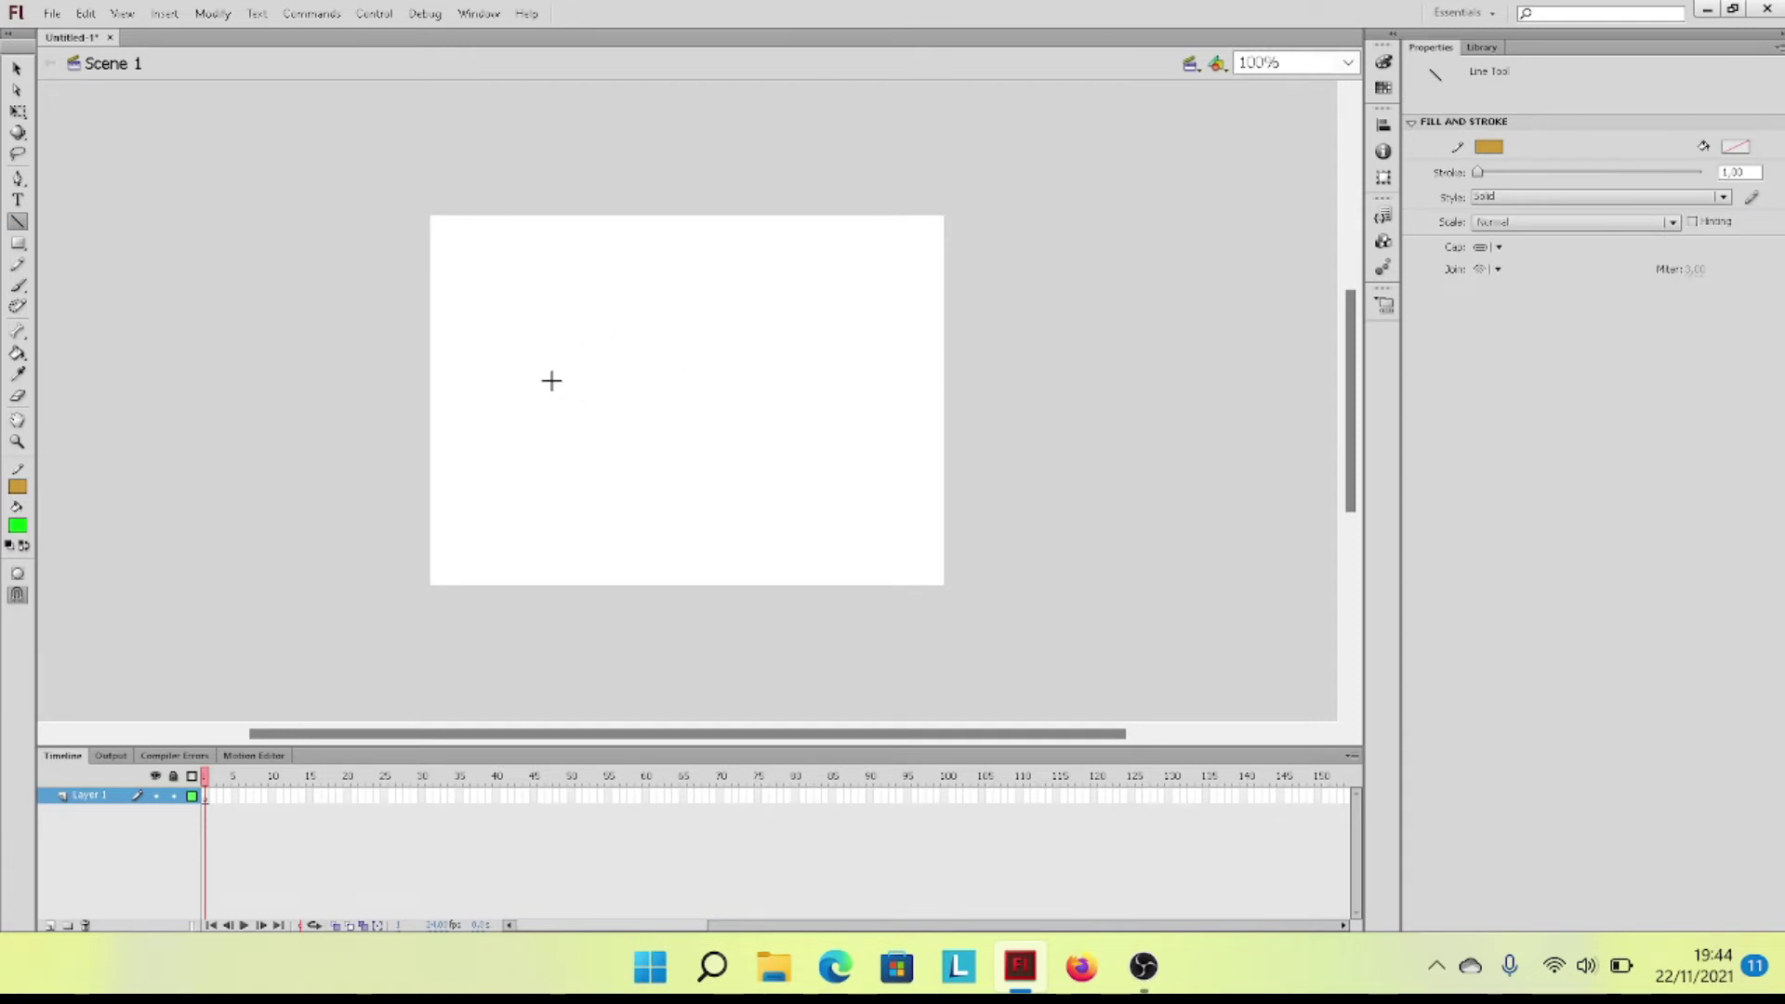
left_click_drag(490, 389, 850, 388)
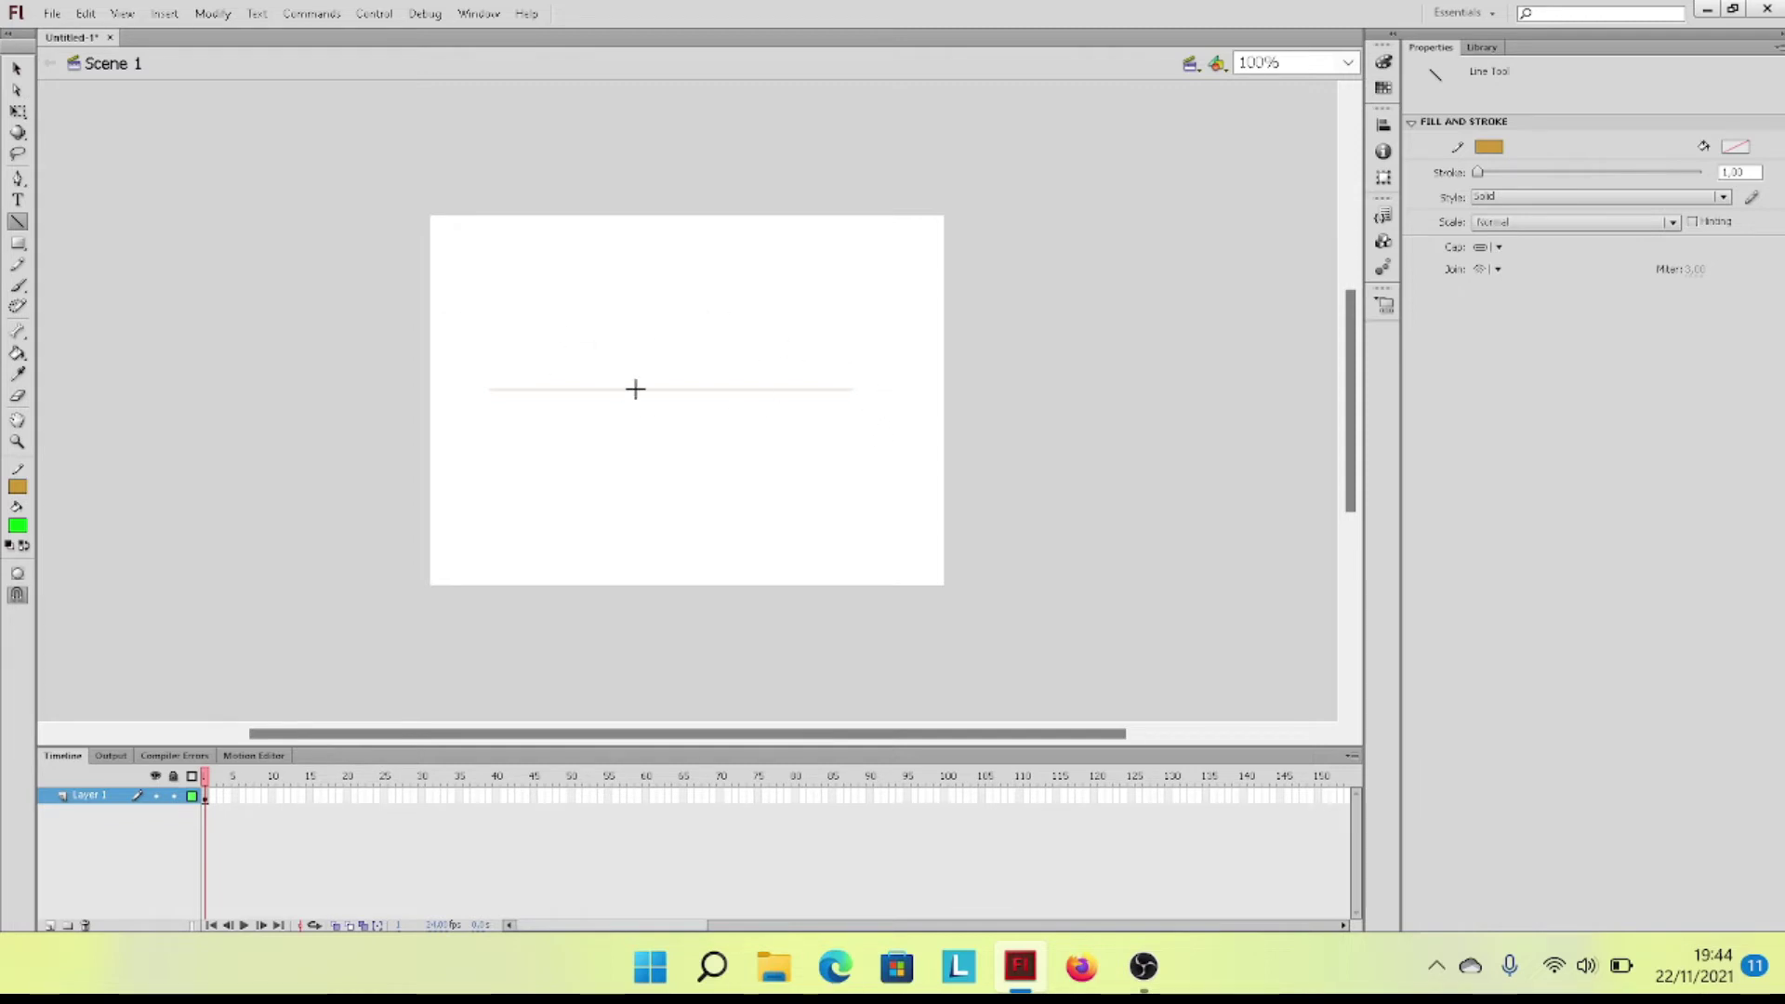
left_click(17, 68)
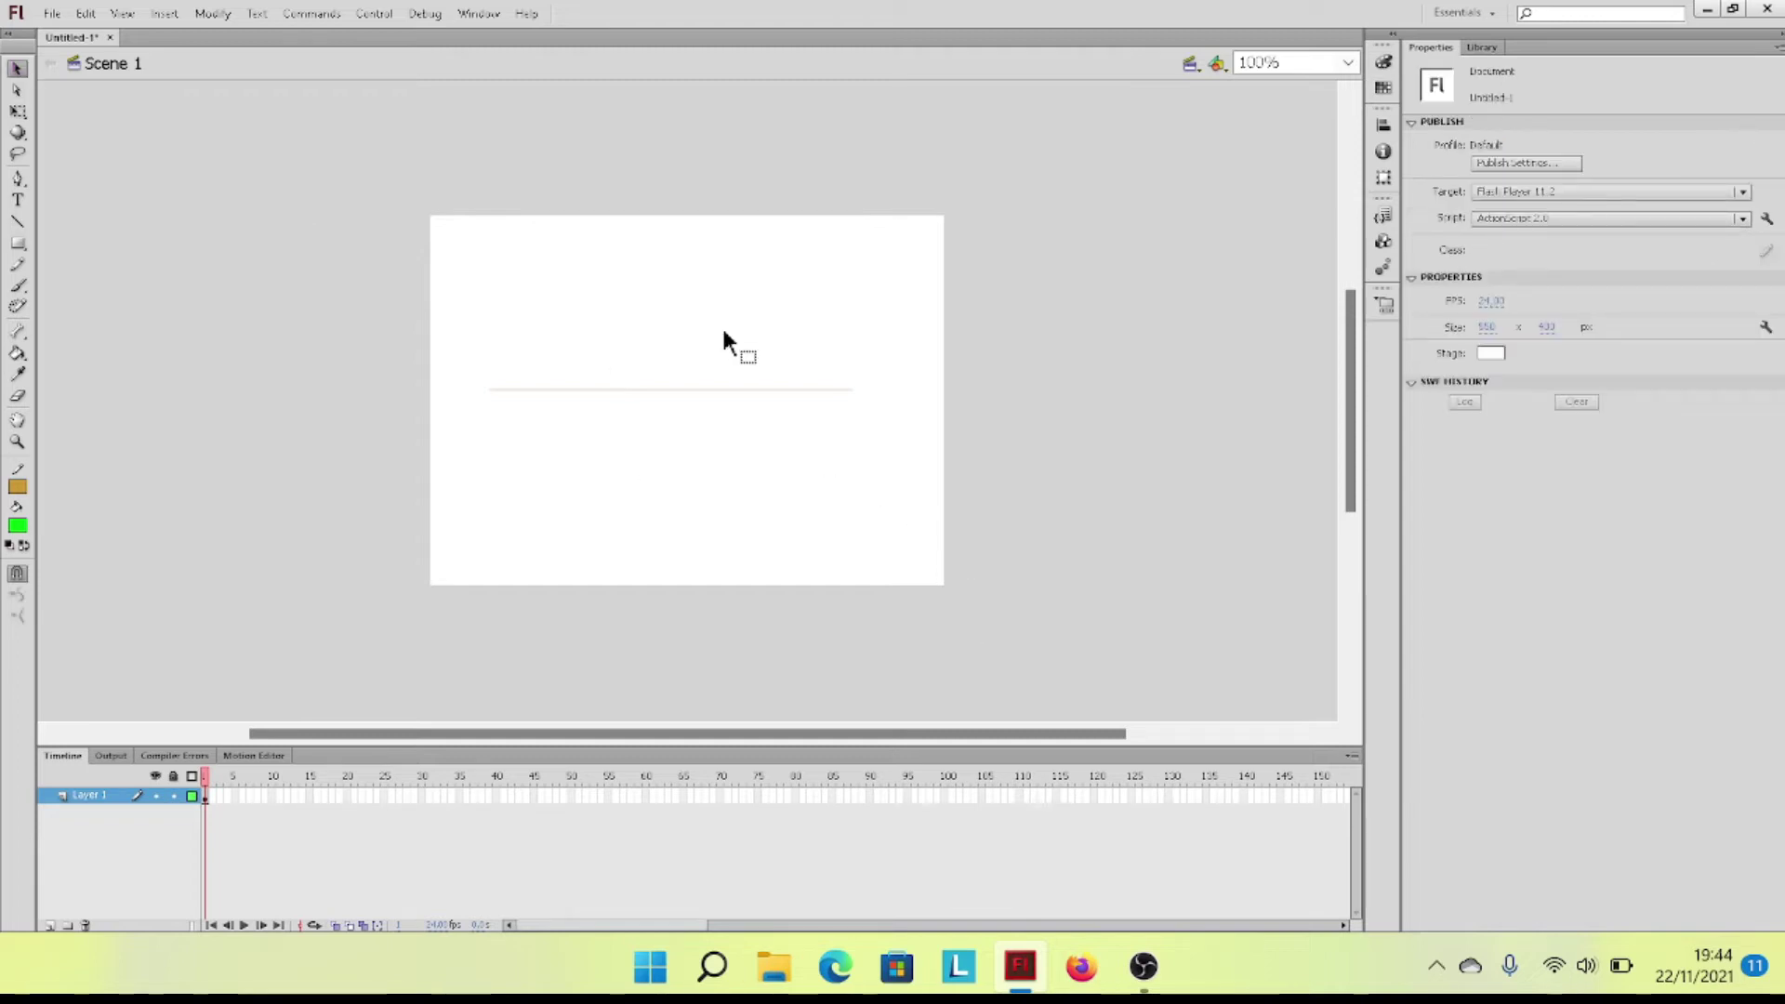
Step: Make the selected line red with a stroke of about 25
left_click(715, 391)
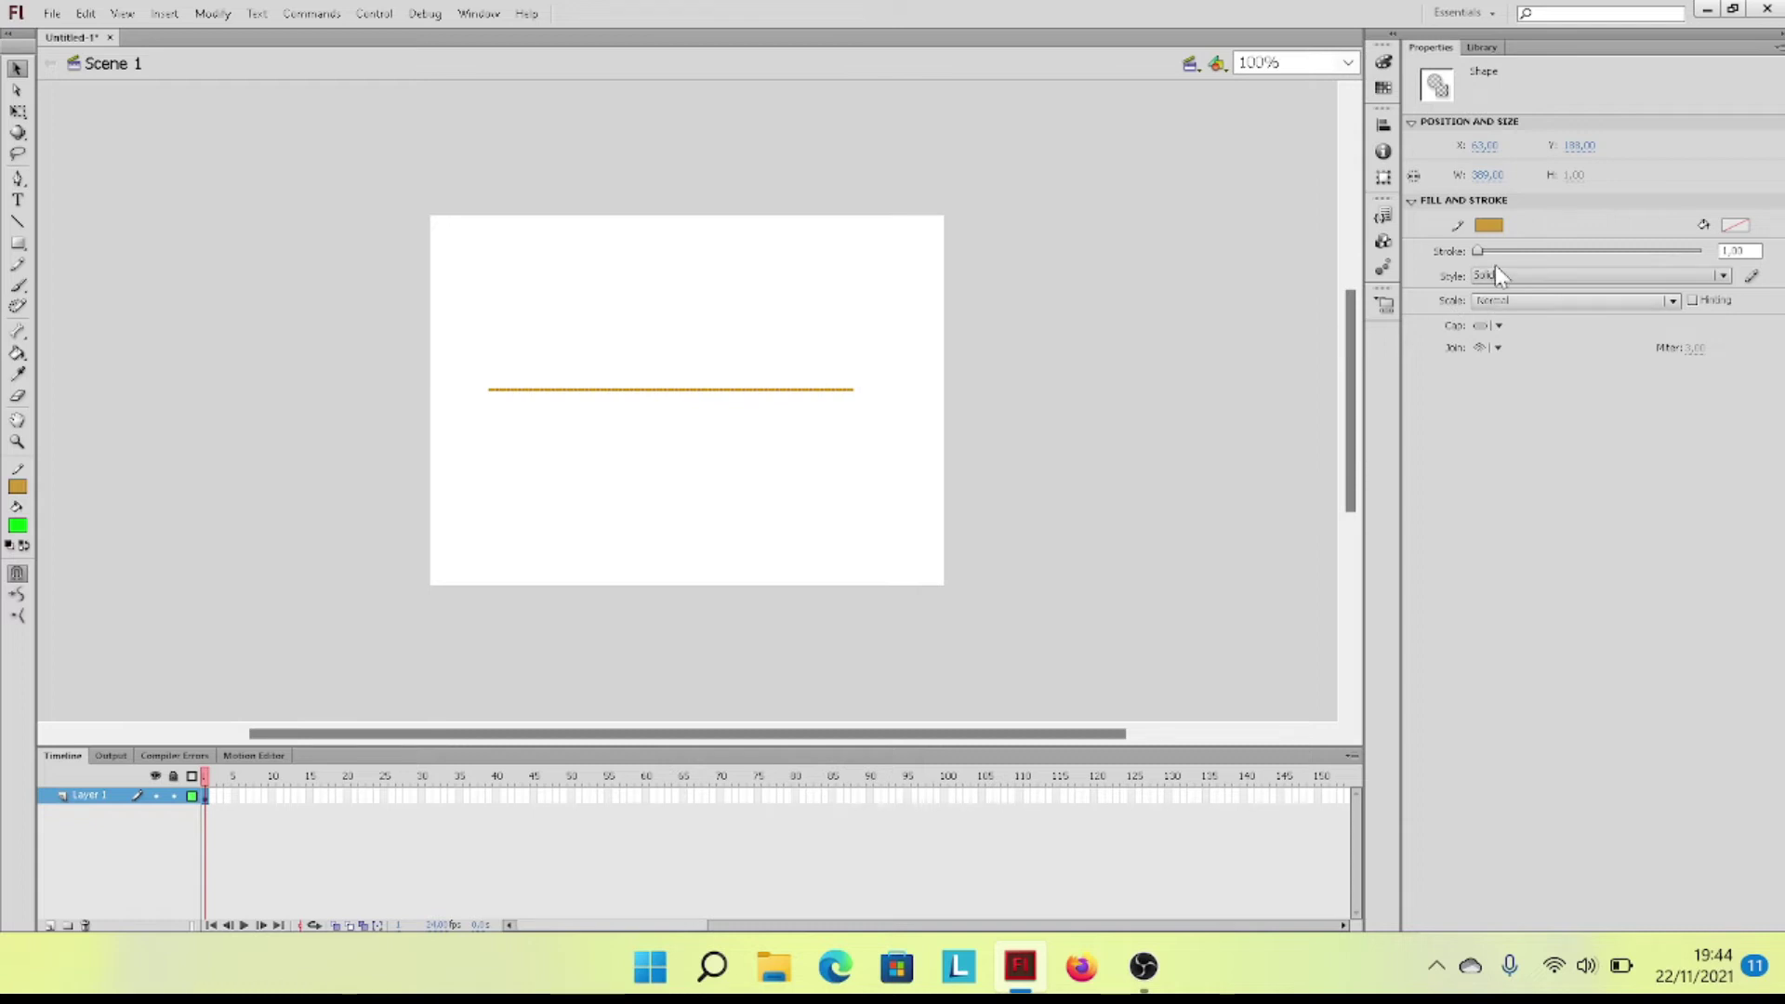
mouse_move(1477, 252)
left_mouse_down()
mouse_move(1525, 253)
mouse_move(1477, 245)
left_mouse_up()
left_click(1488, 226)
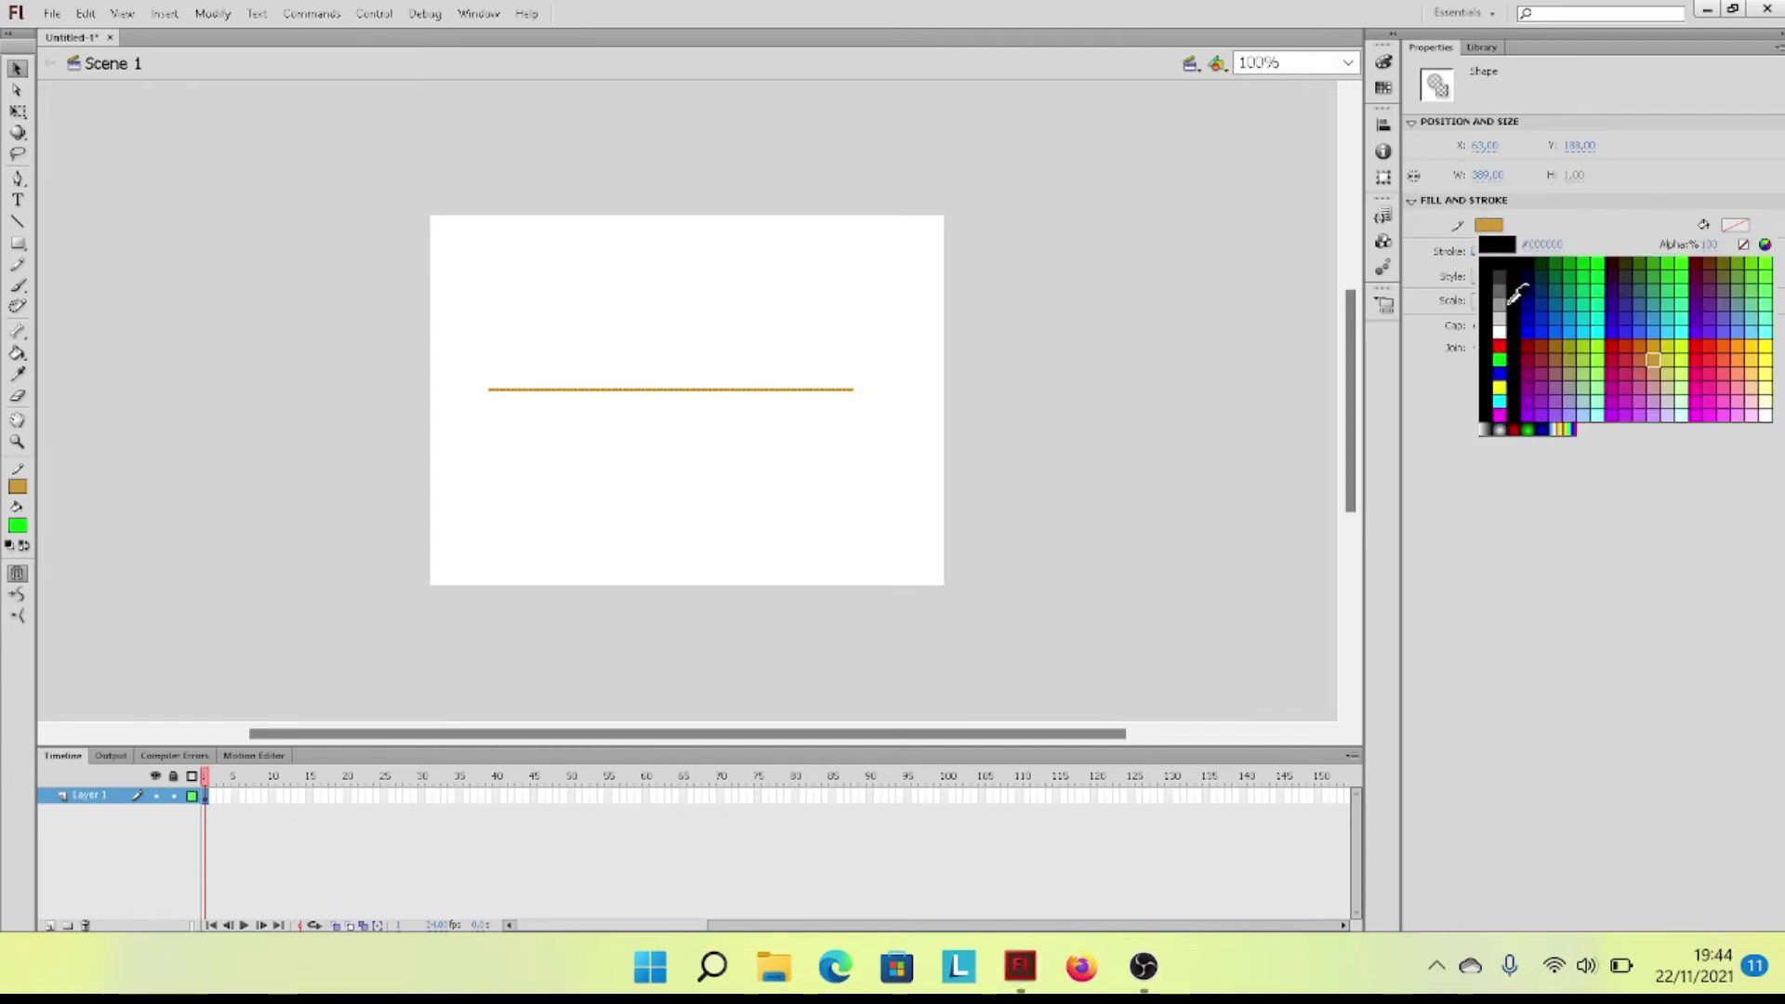
left_click(1500, 347)
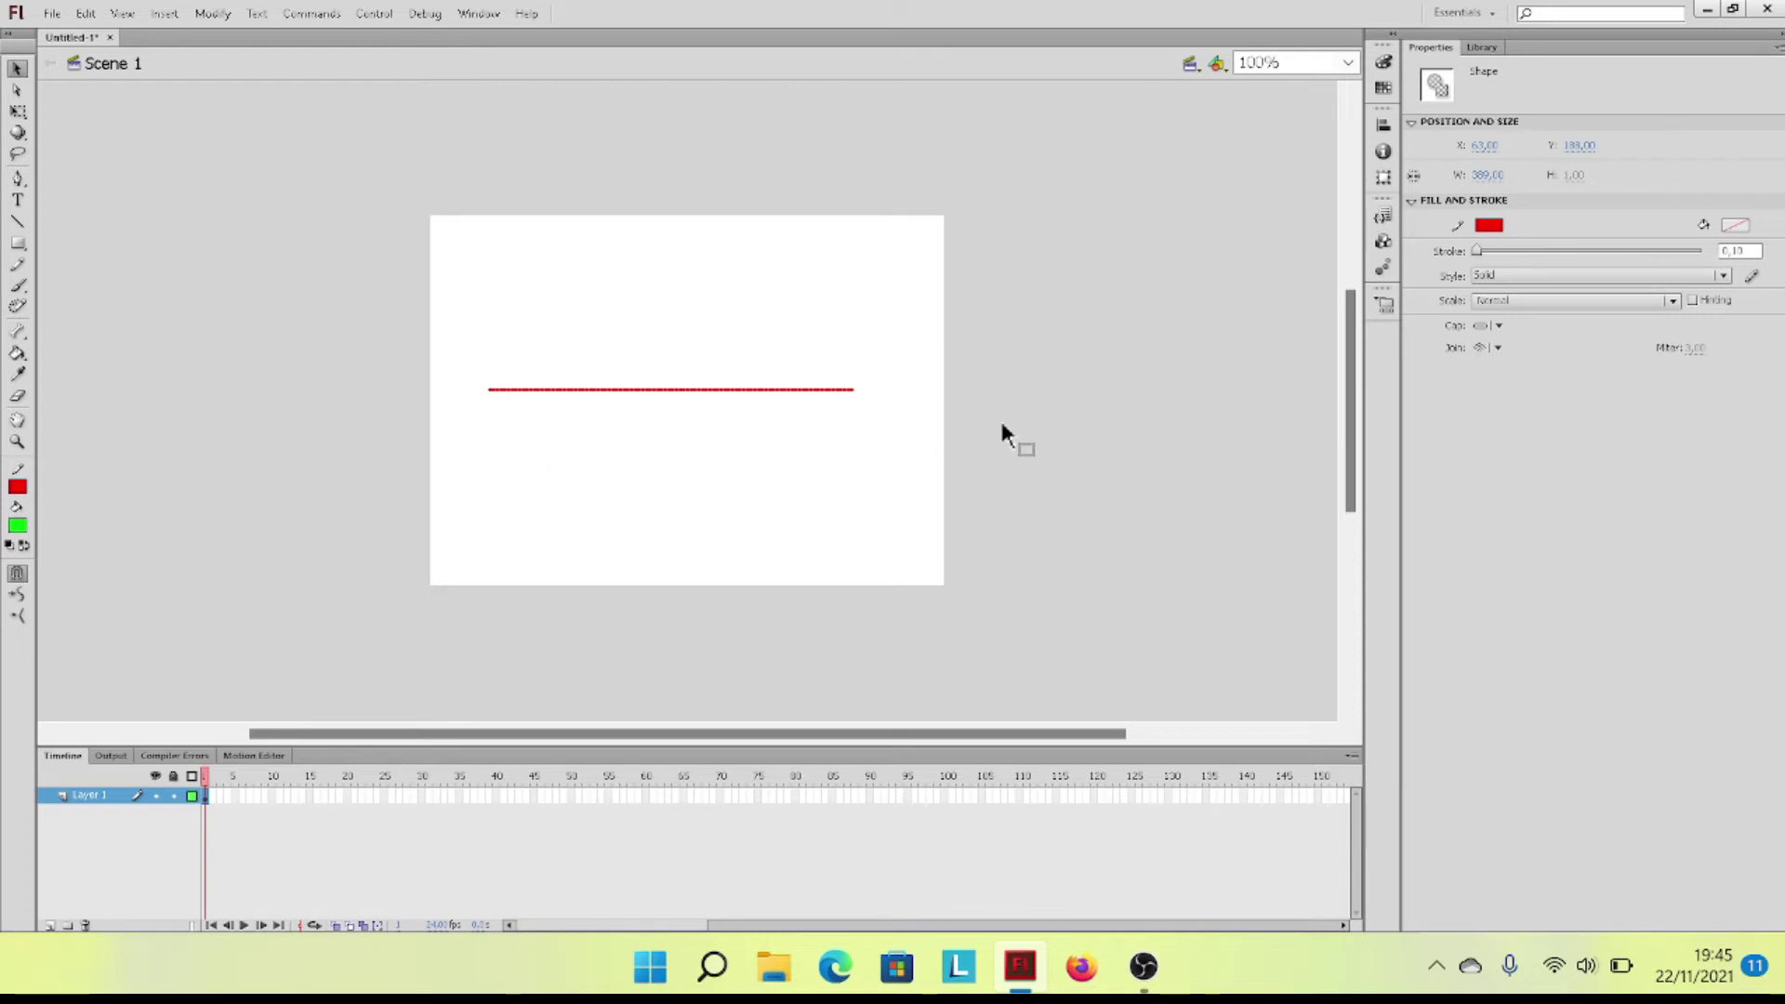
Step: Try Stippled and Dashed styles on the thick red bar, then set it to Hairline
left_click(1569, 277)
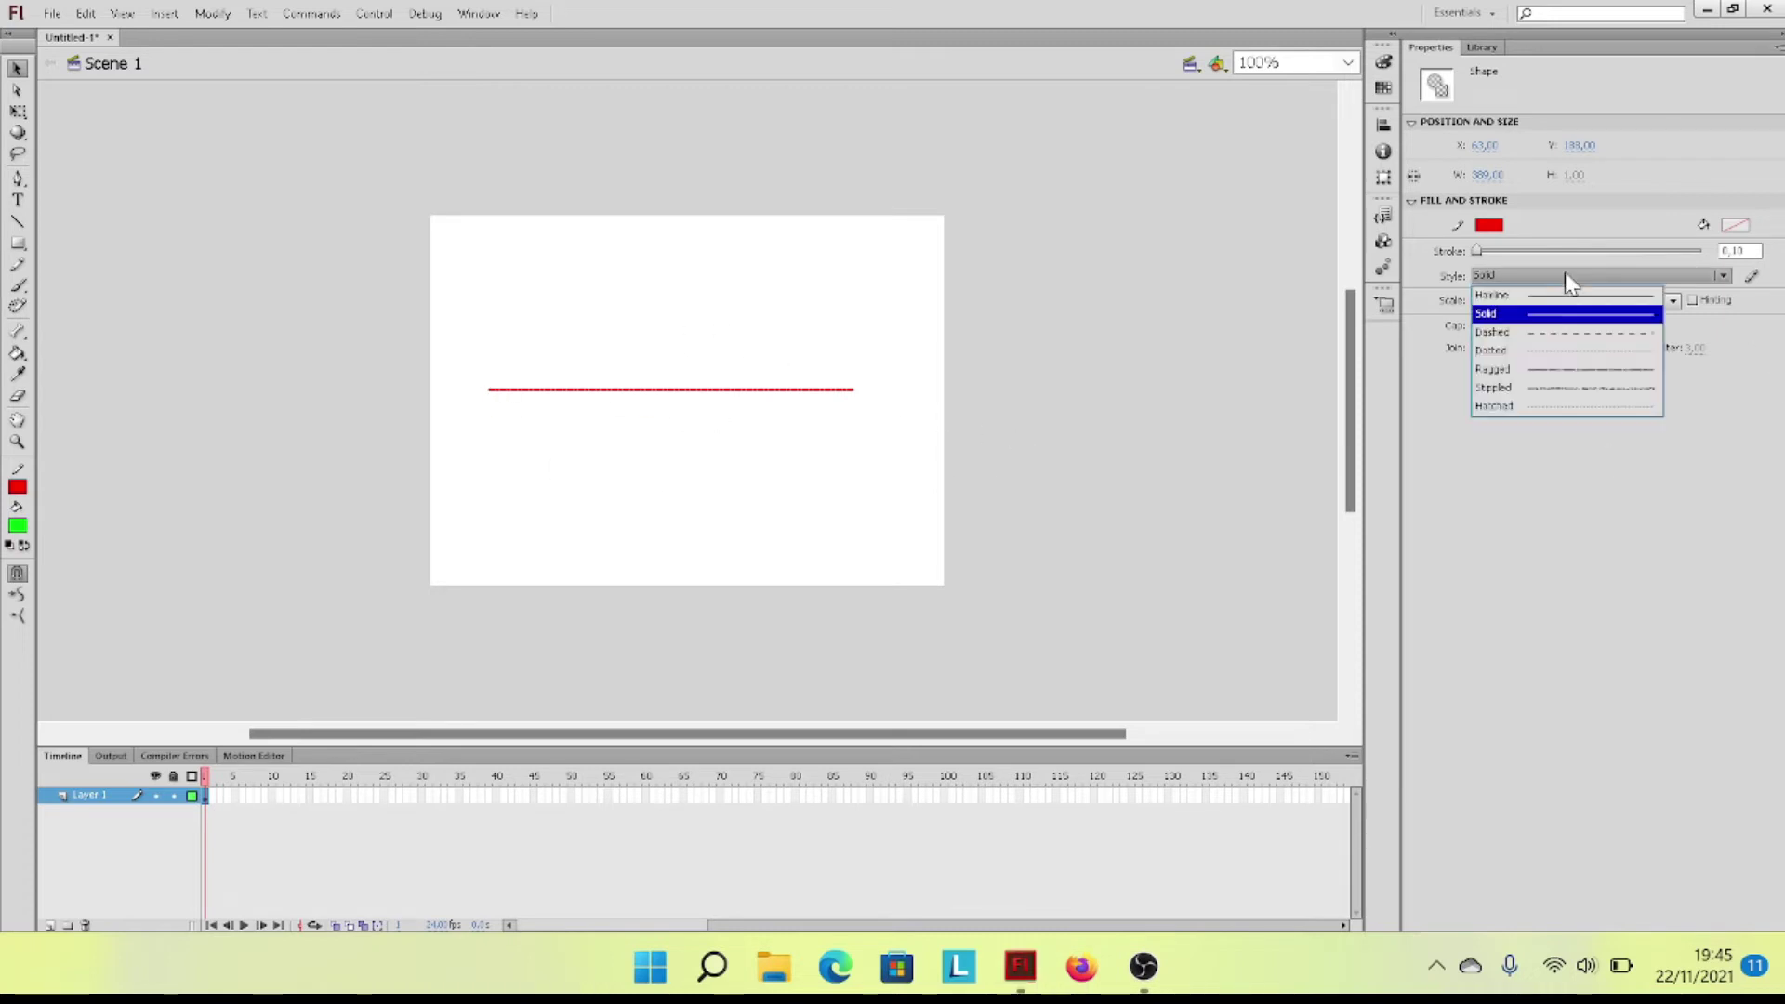
left_click(1578, 392)
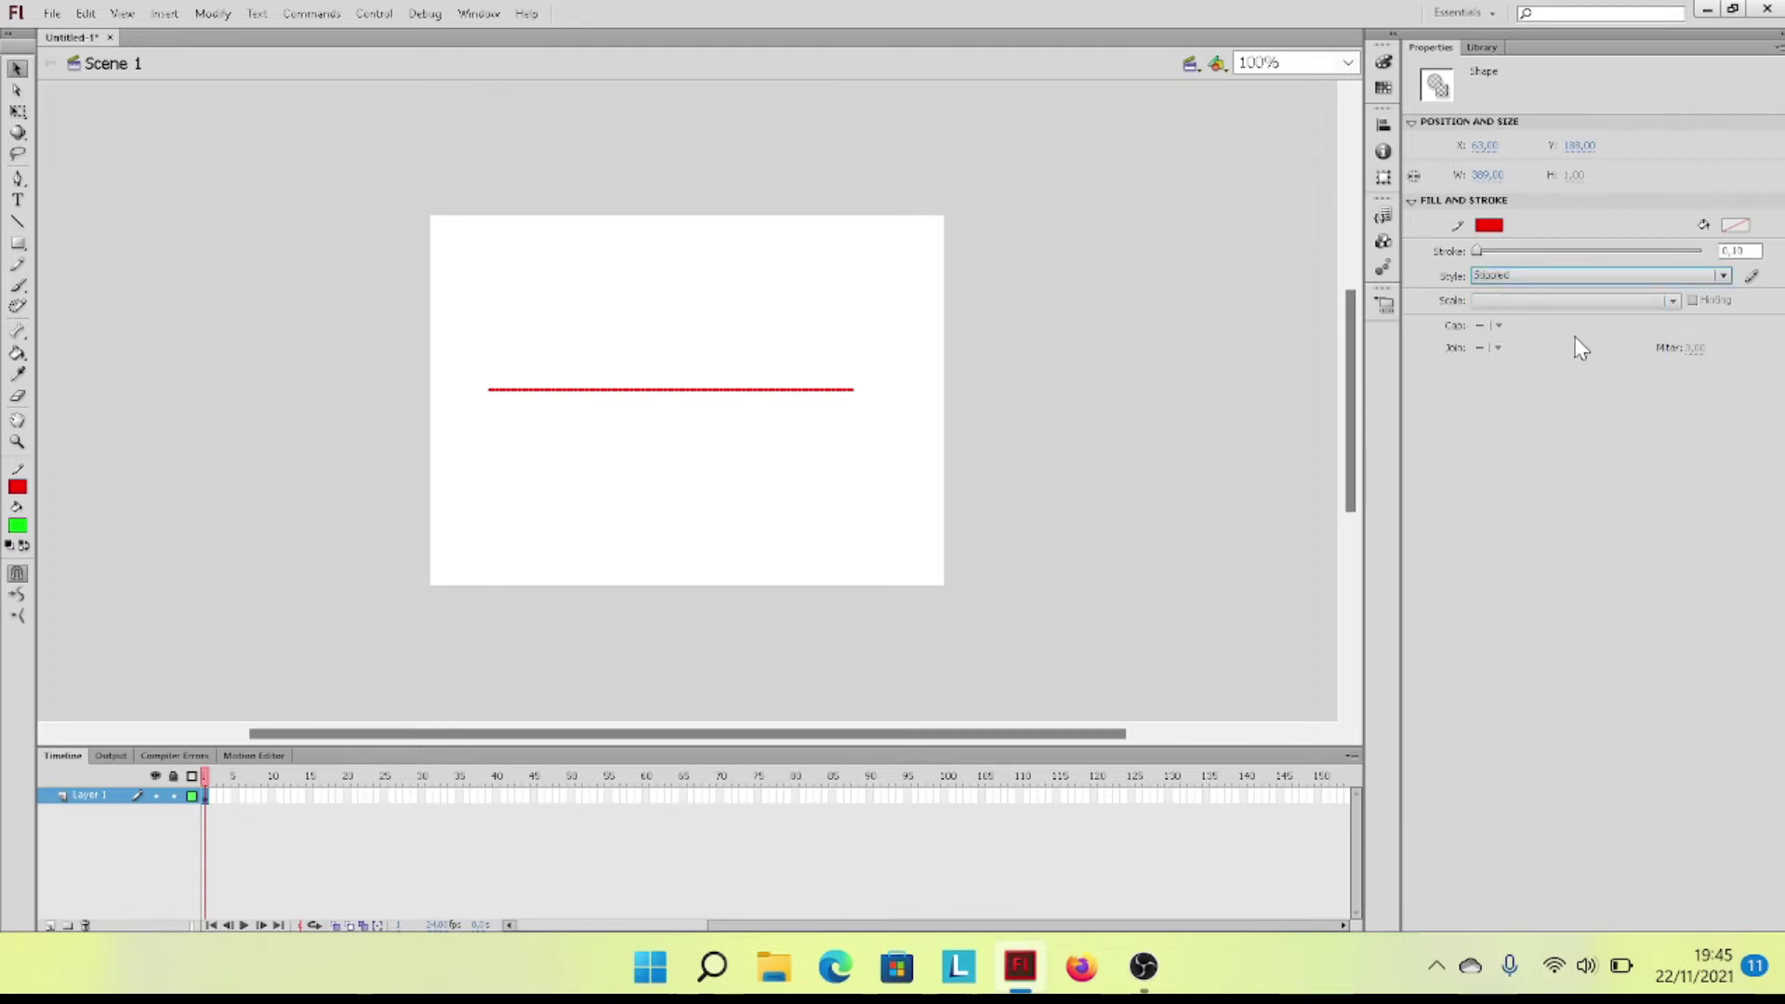
left_click_drag(1481, 249, 1522, 250)
left_click(1517, 275)
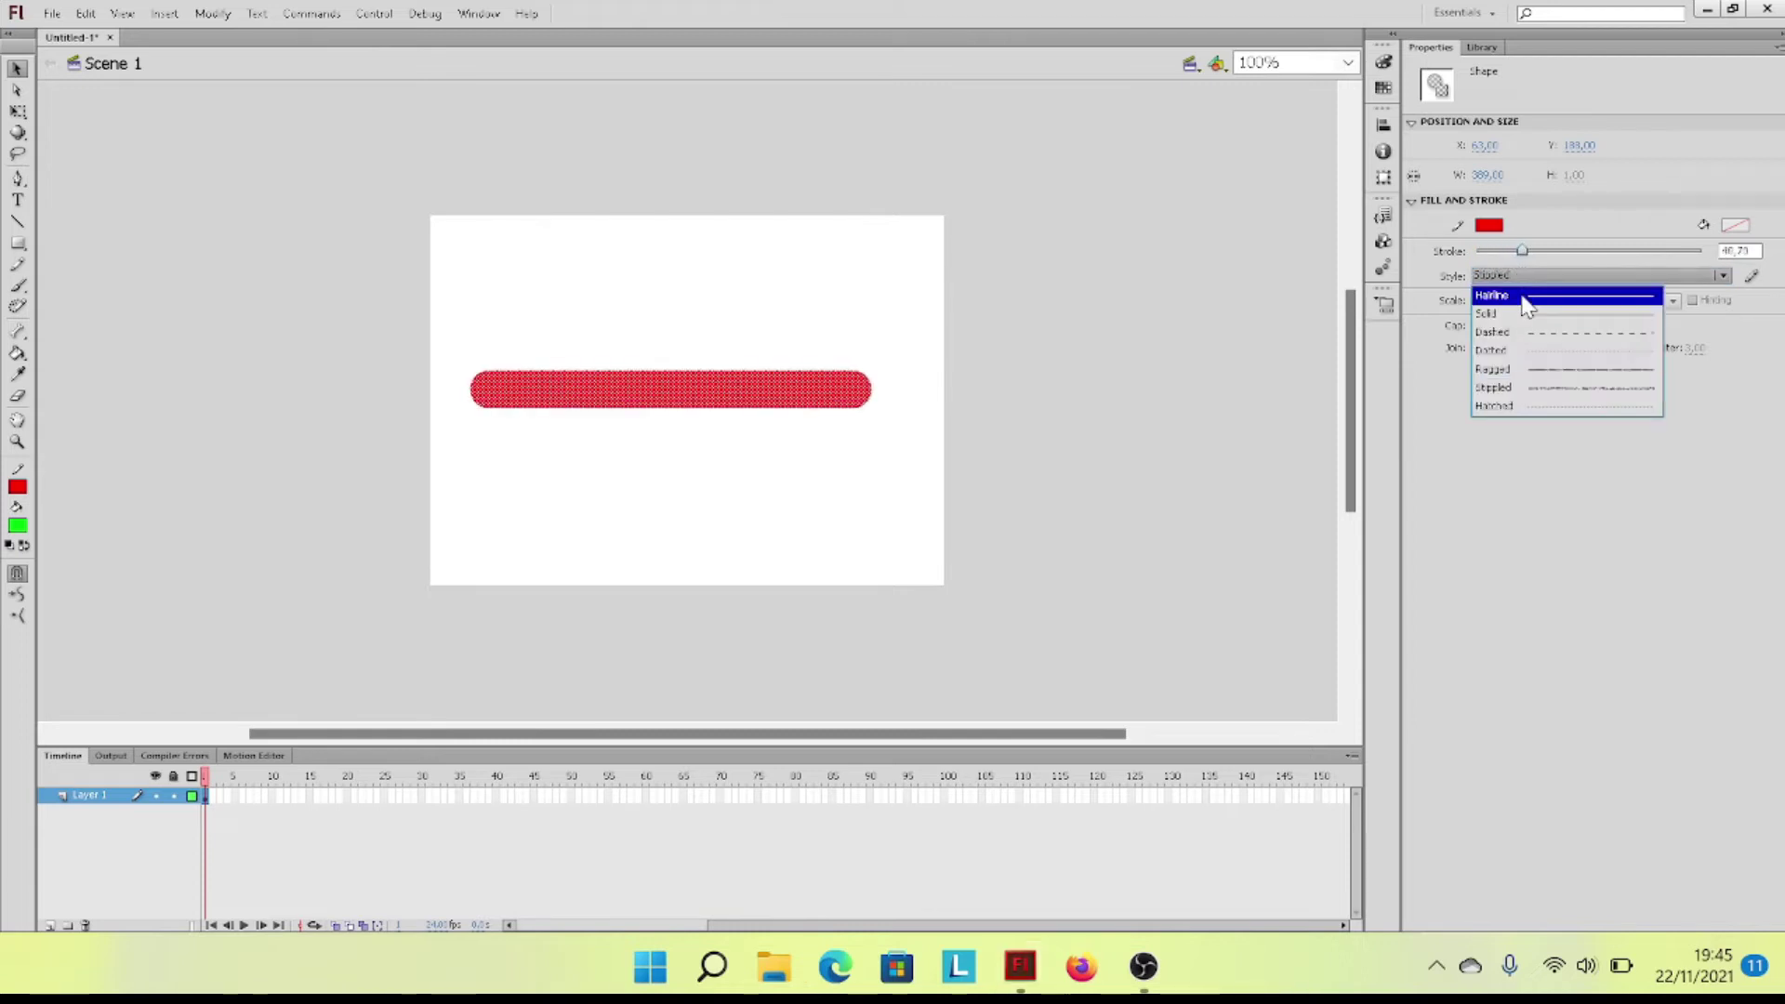
left_click(1539, 328)
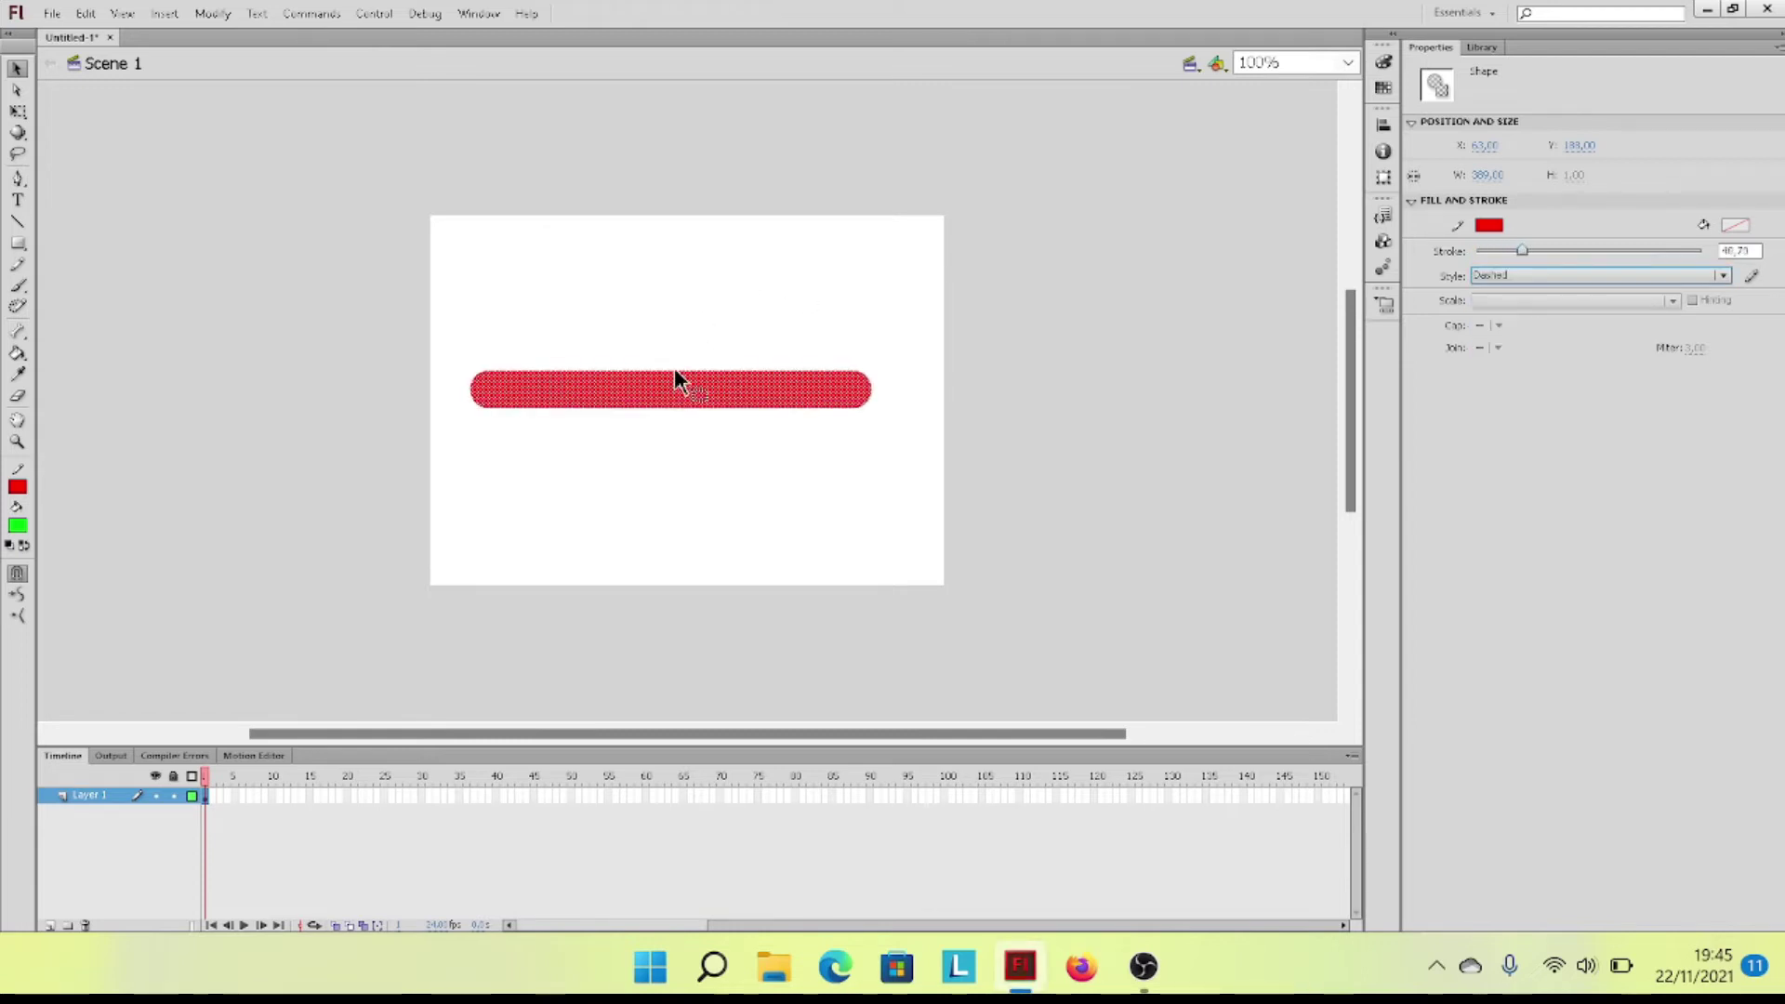
left_click(1530, 278)
left_click(1529, 304)
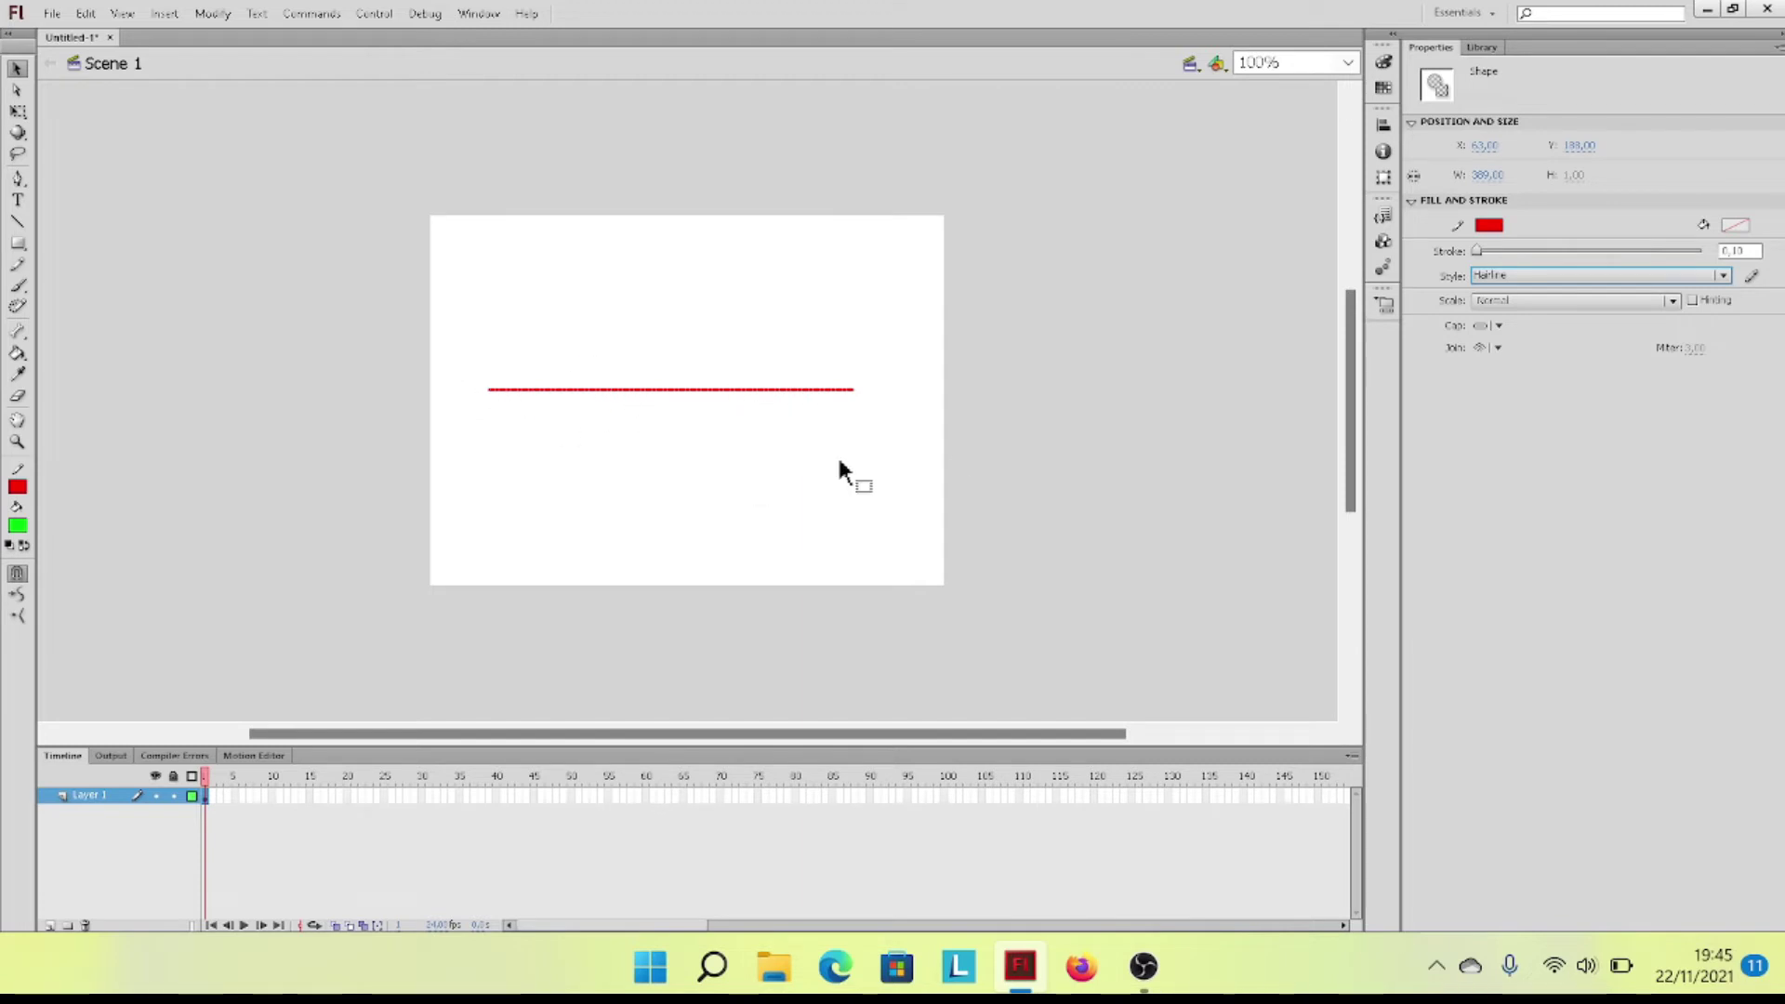
Step: Drag the red line's middle down into a shallow curve, then marquee-select and delete it
left_click(782, 433)
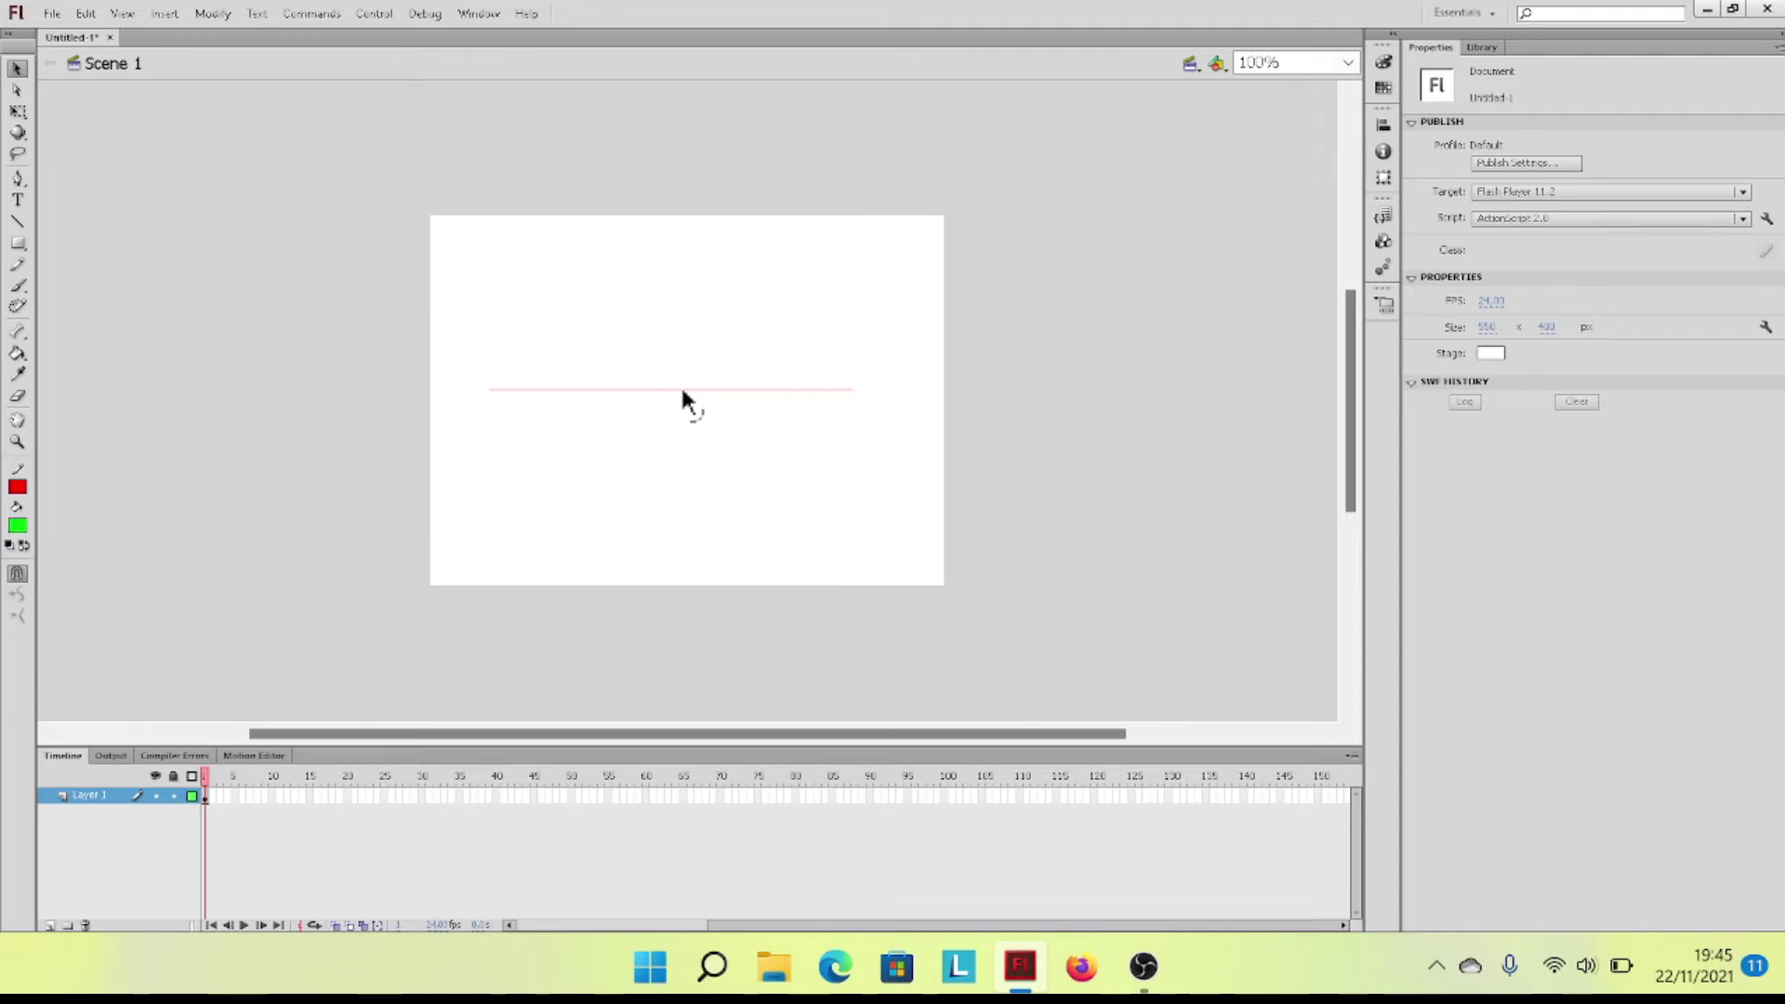
left_click_drag(683, 392, 679, 417)
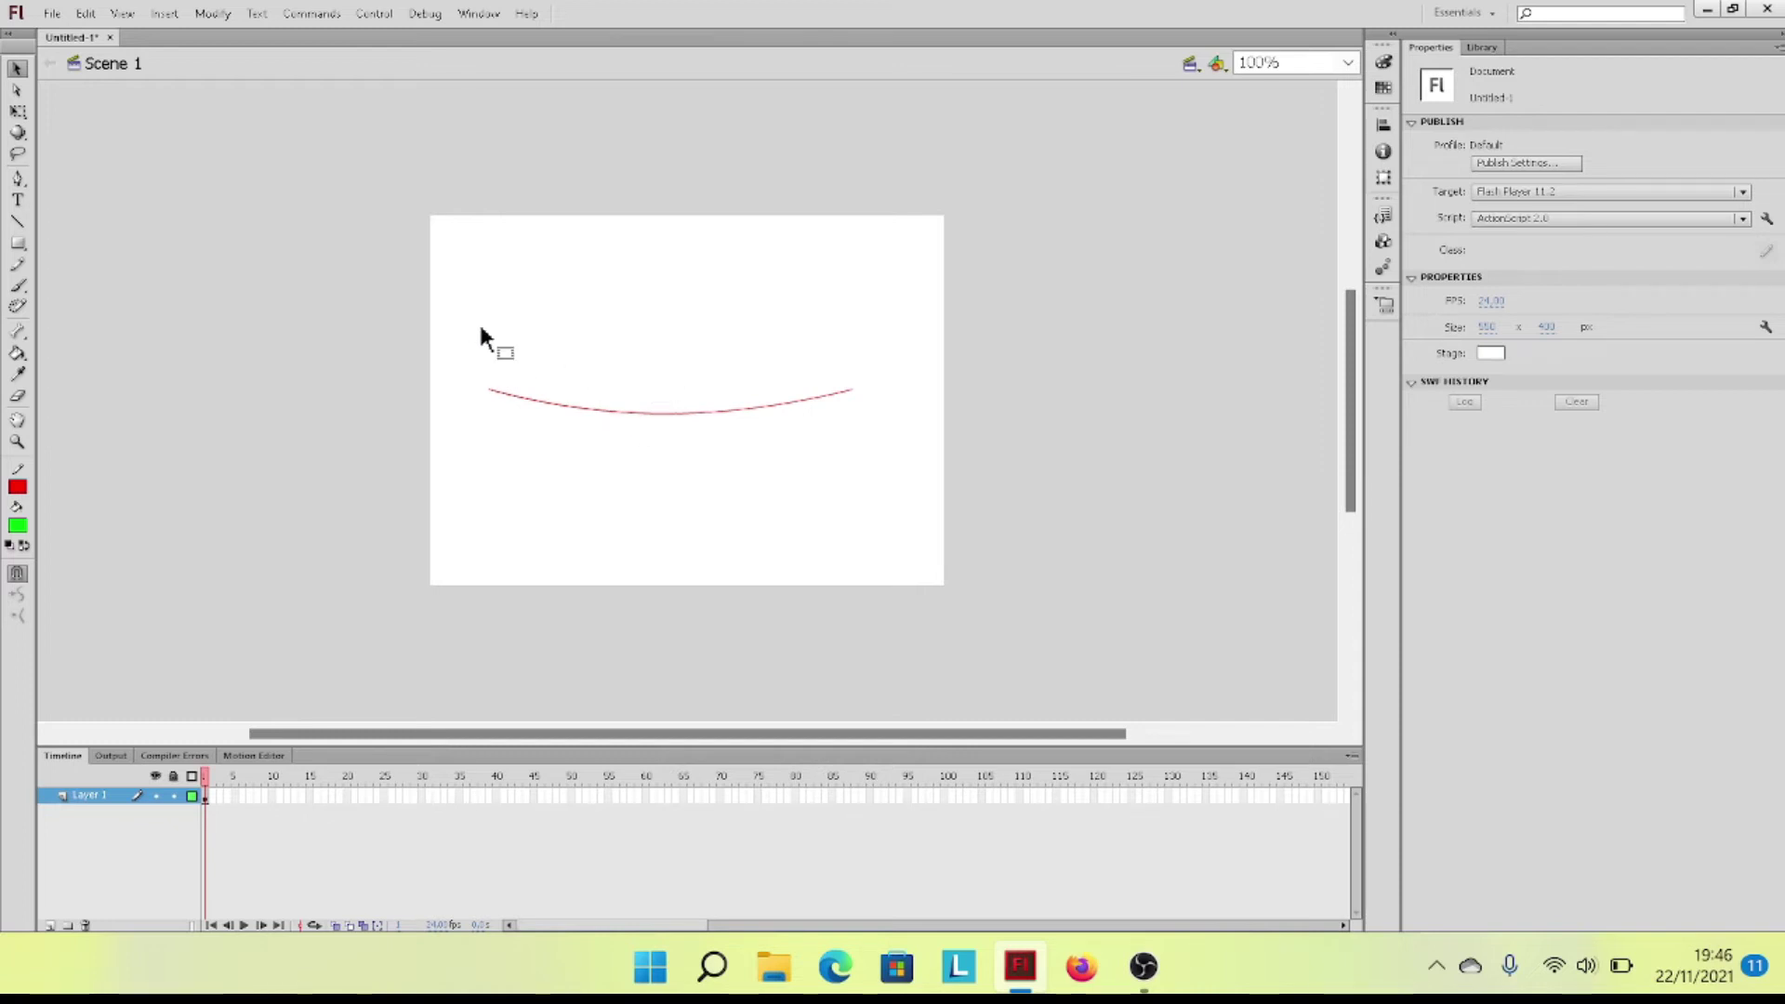
left_click_drag(457, 298, 929, 483)
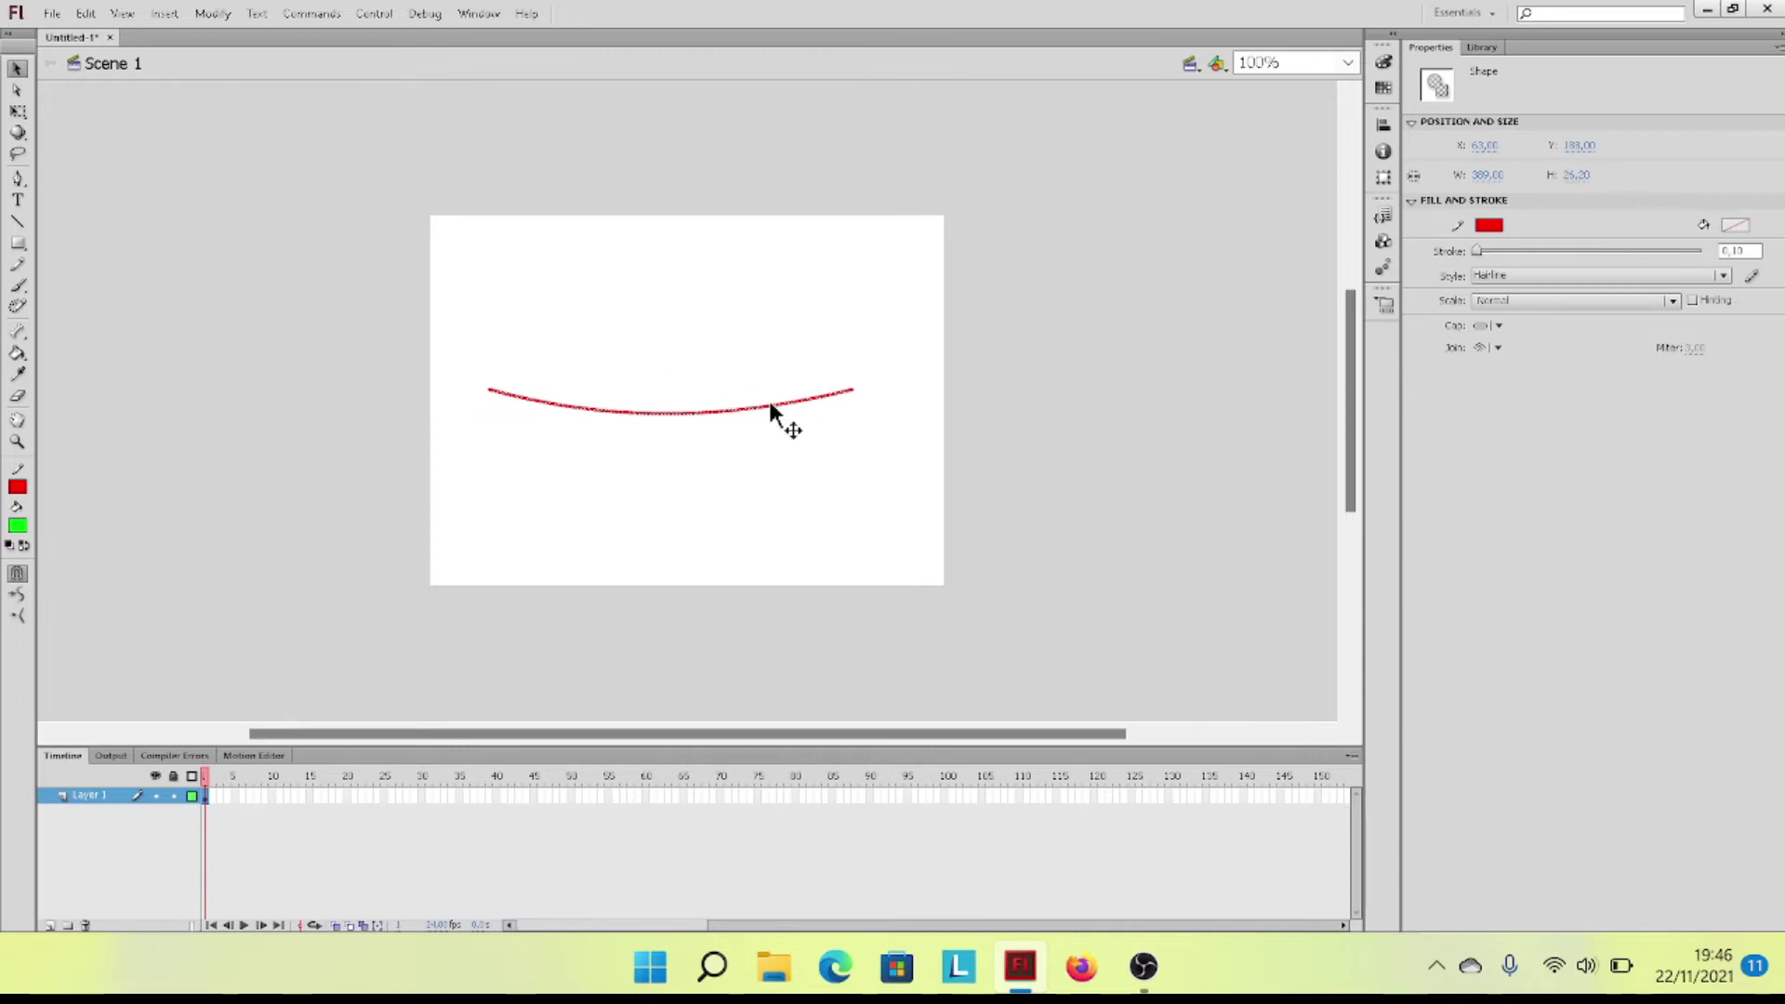
key("Delete")
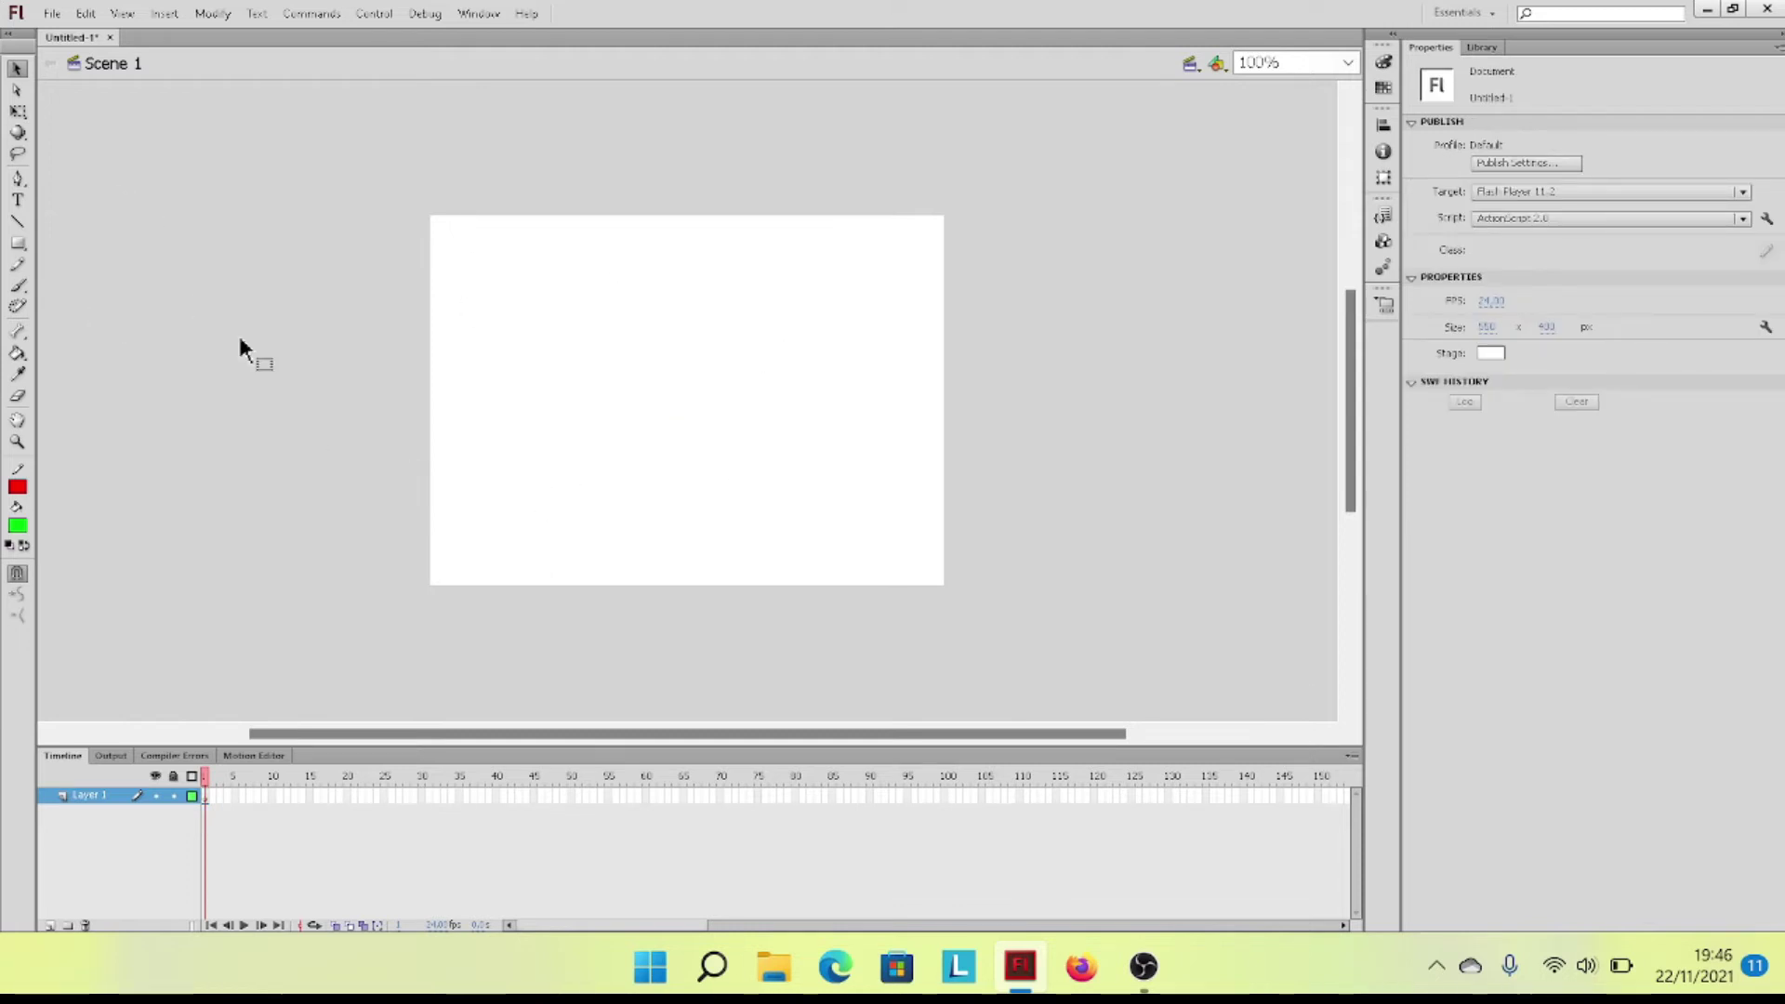
Step: Draw a green rectangle across the upper middle of the stage, then set the fill colour to blue
left_click(16, 244)
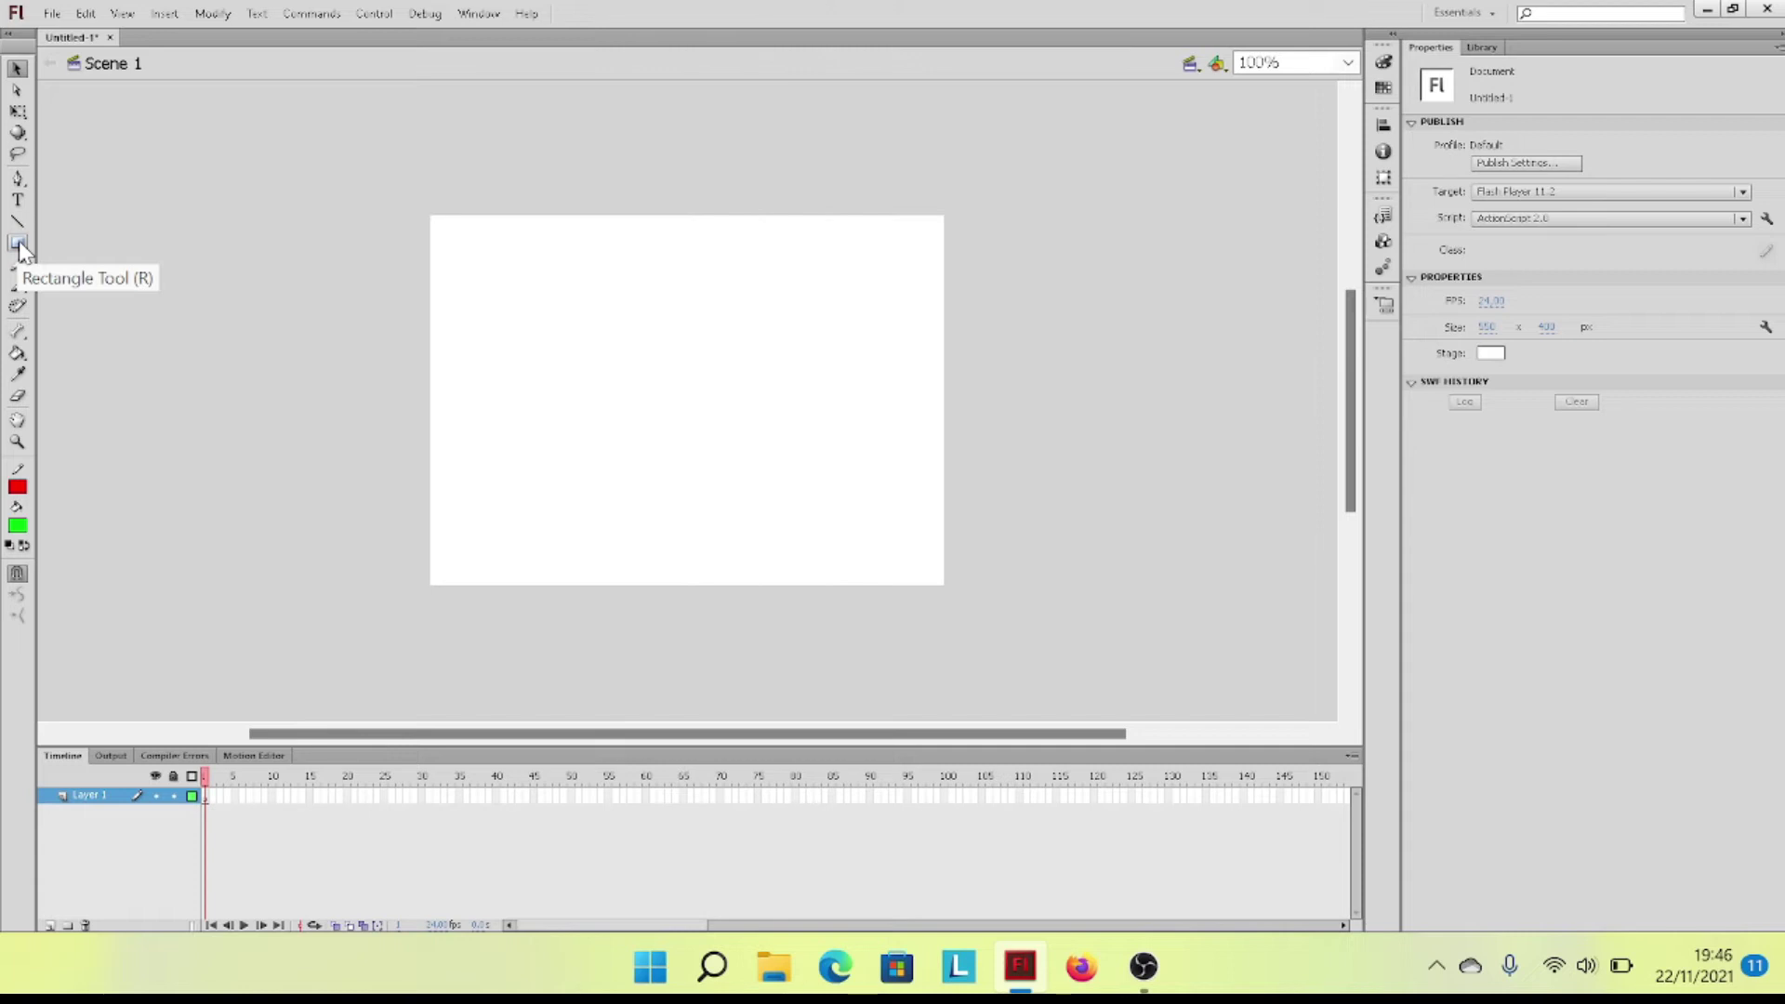
left_click(19, 245)
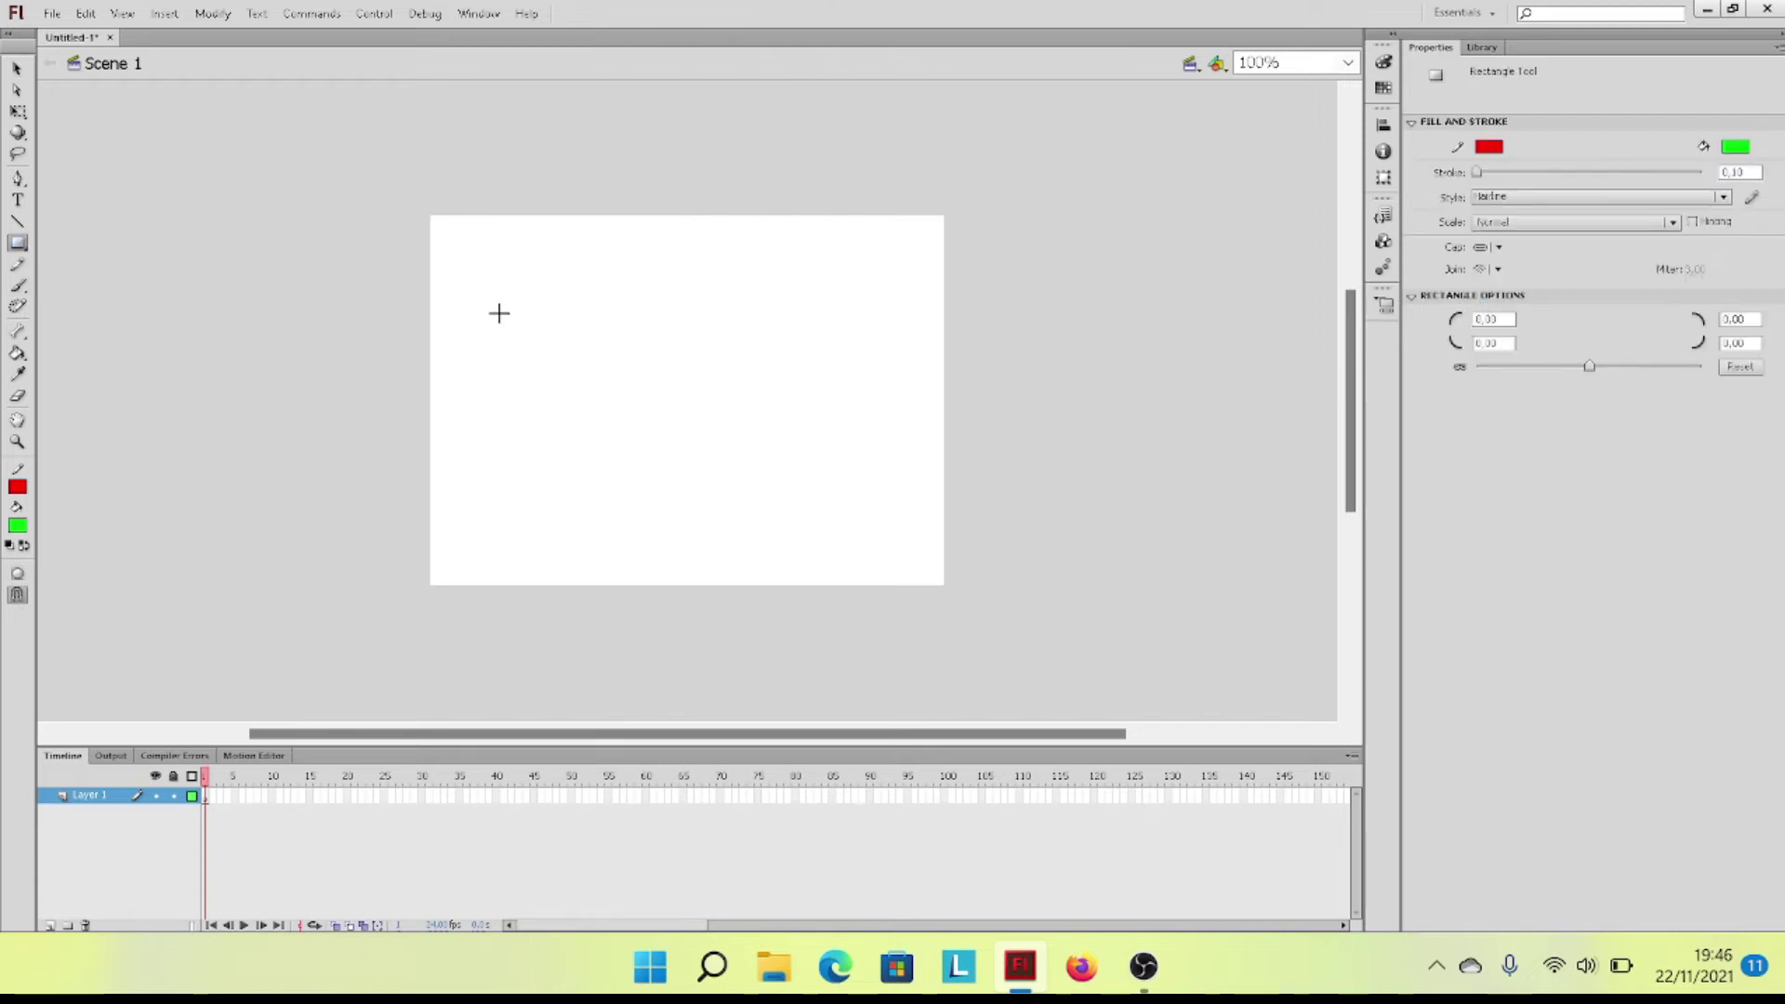
left_click_drag(499, 304, 877, 431)
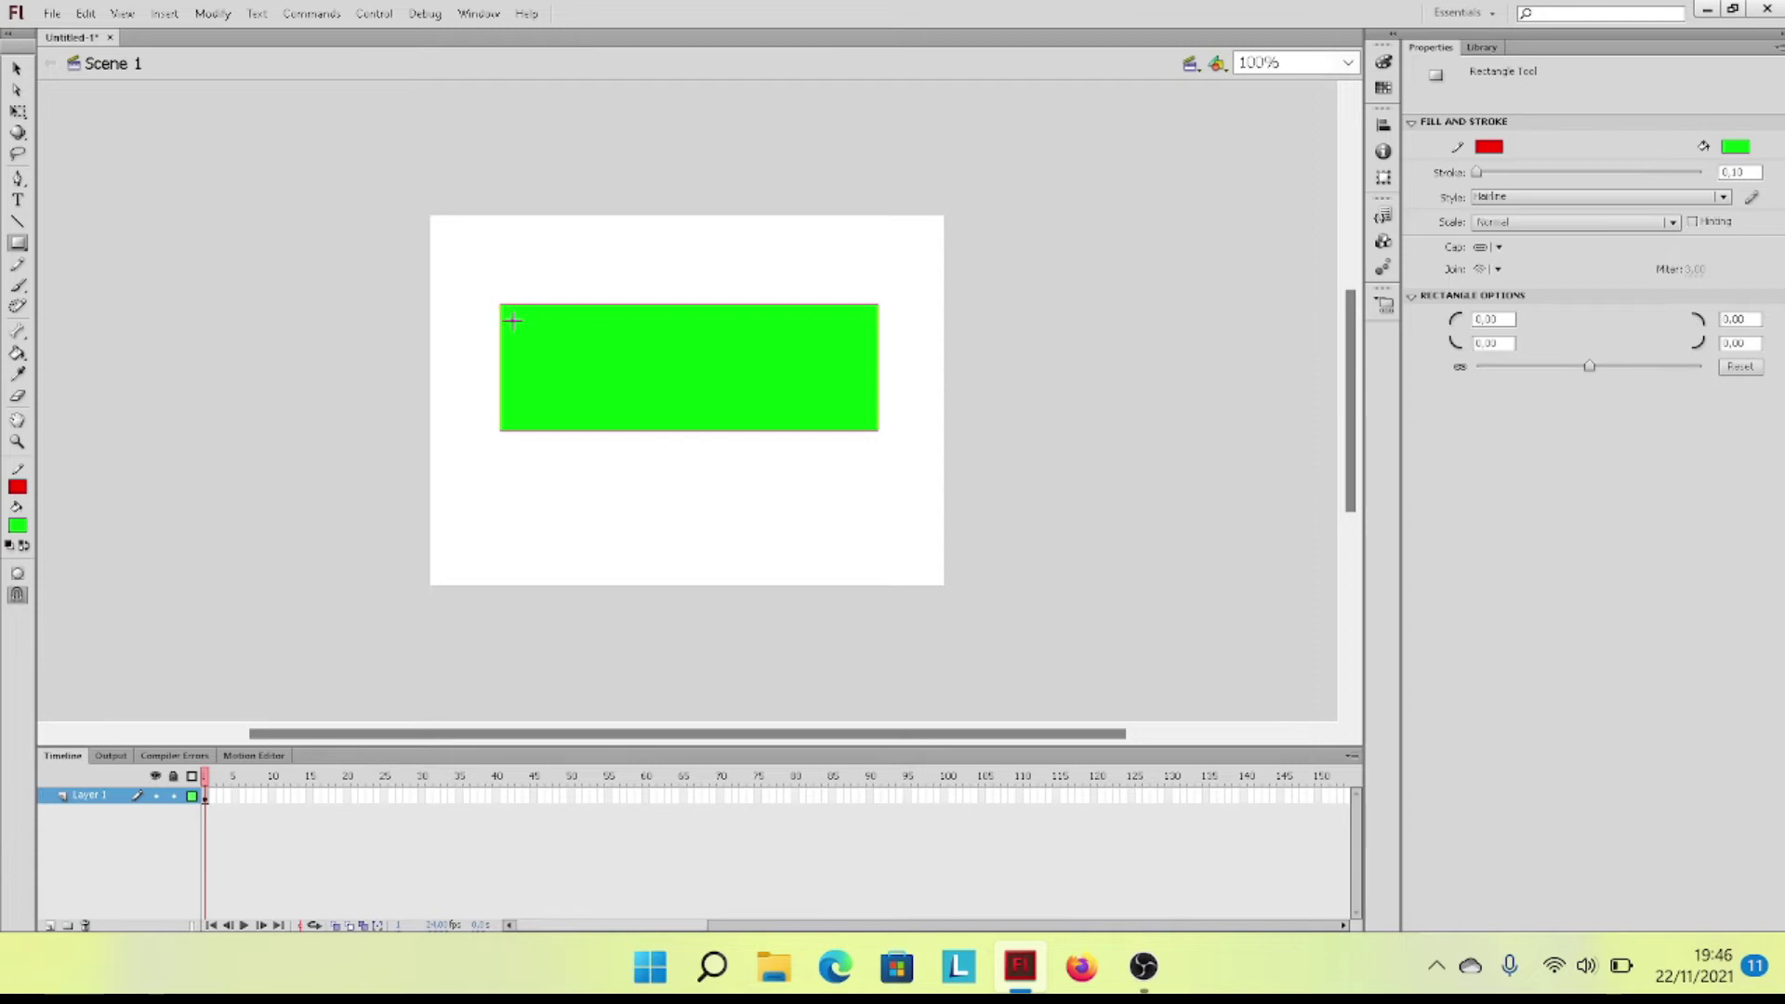
left_click(1736, 149)
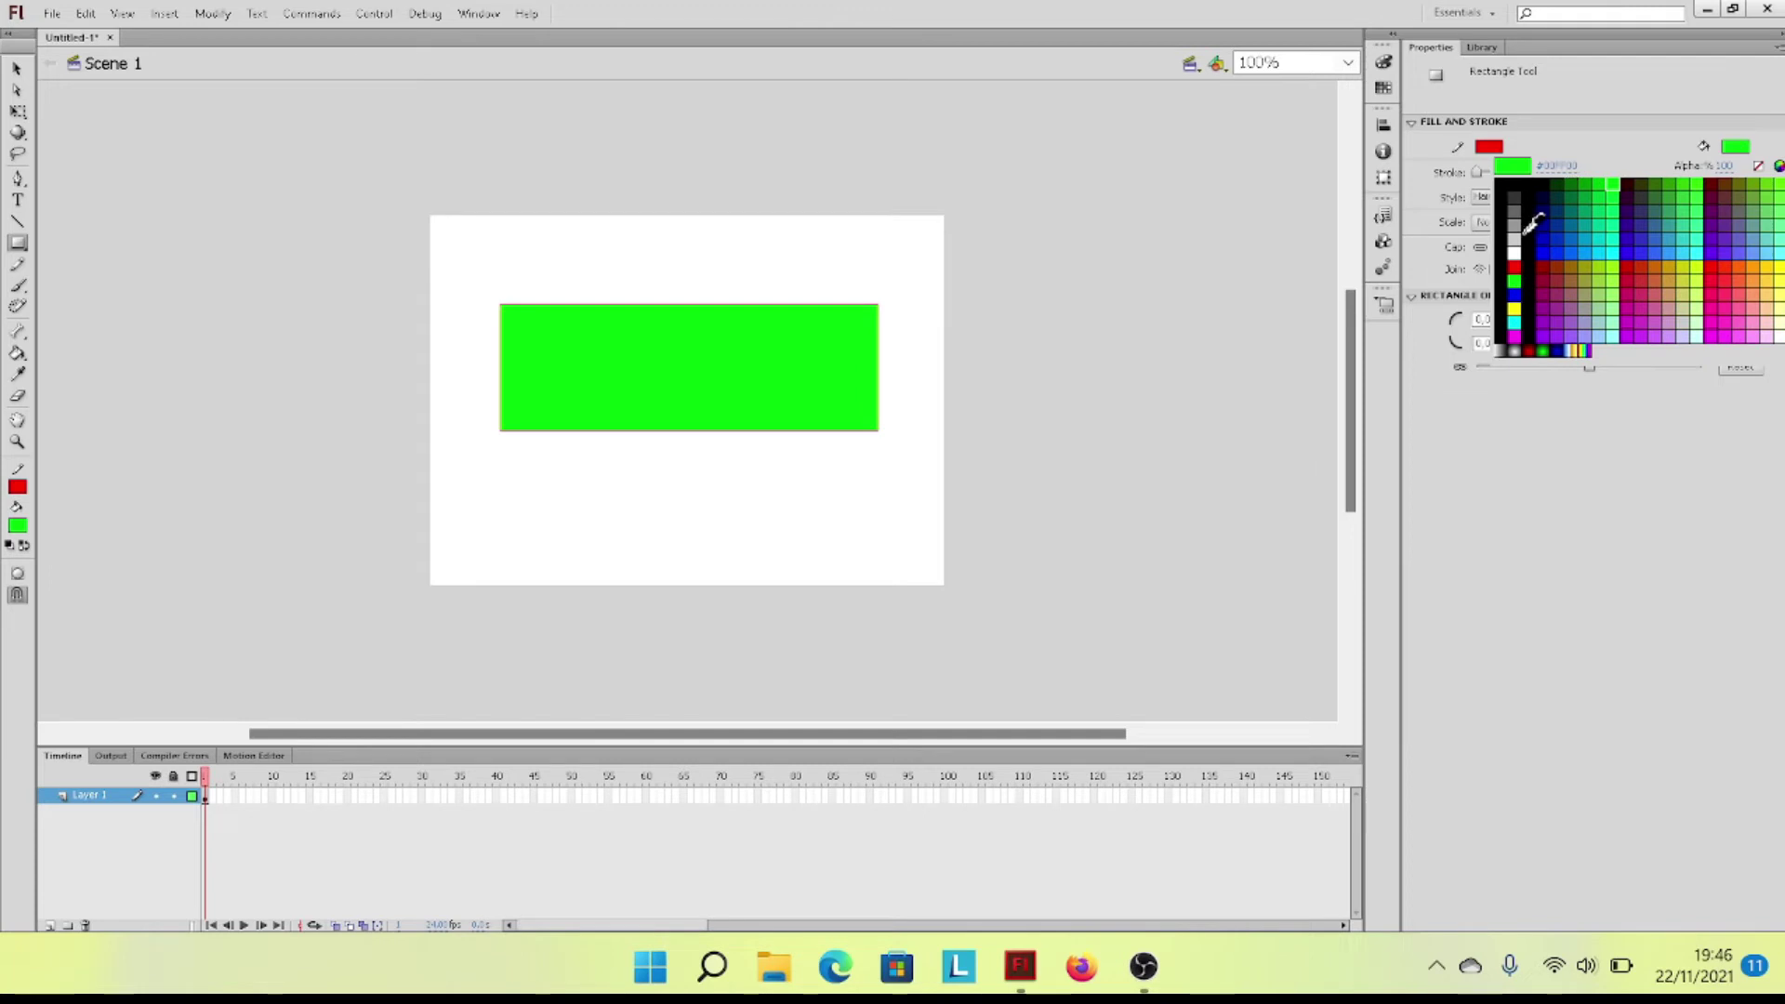
left_click(1571, 251)
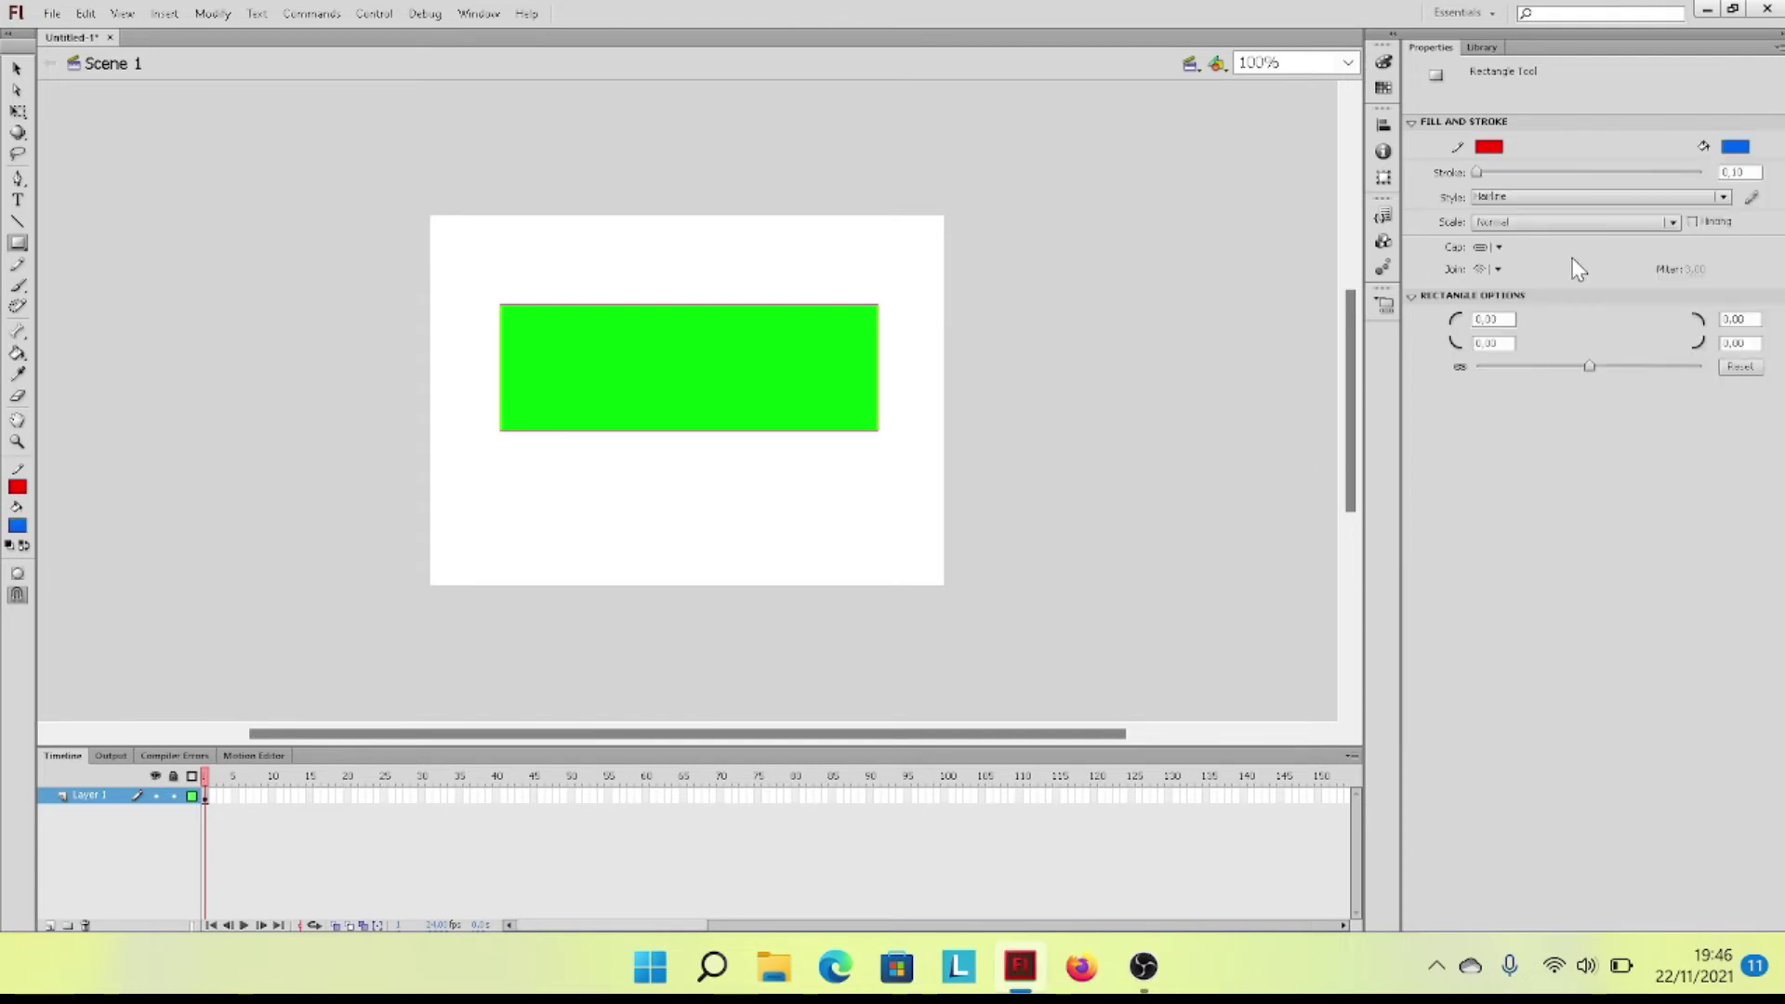
Step: Set the stroke colour to black and select the rectangle's fill and outline together
left_click(1489, 146)
left_click(1496, 183)
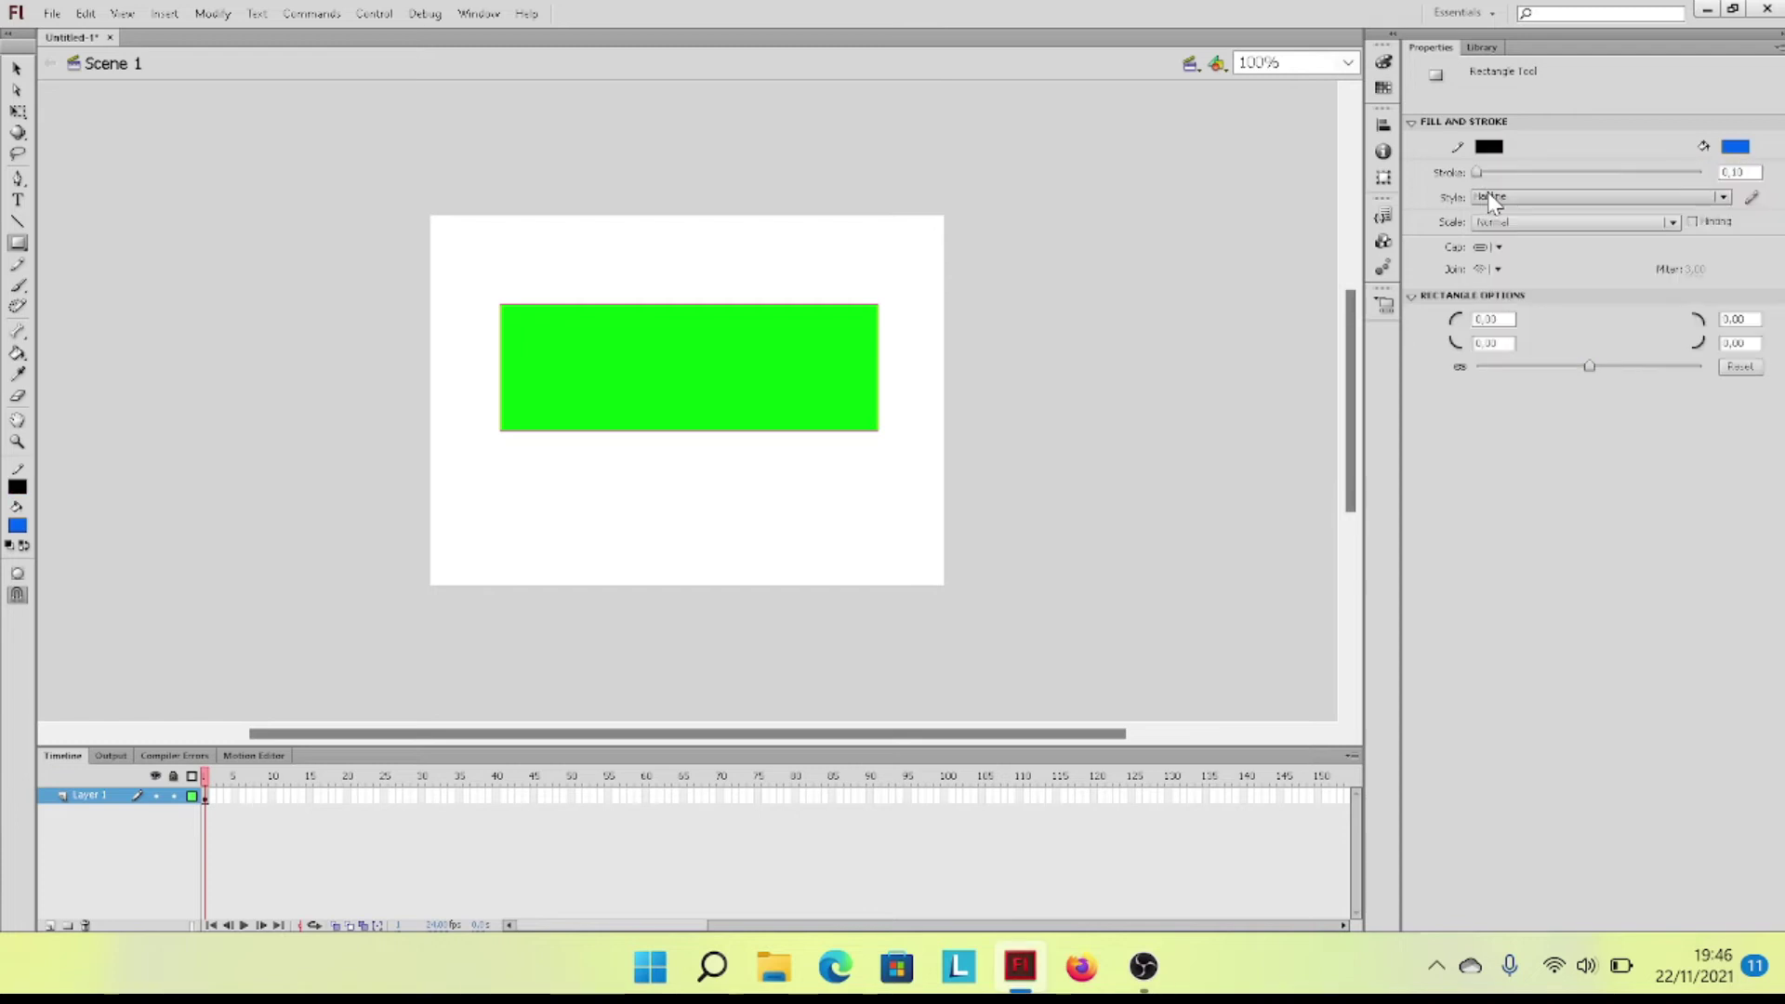
left_click(17, 72)
left_click(813, 378)
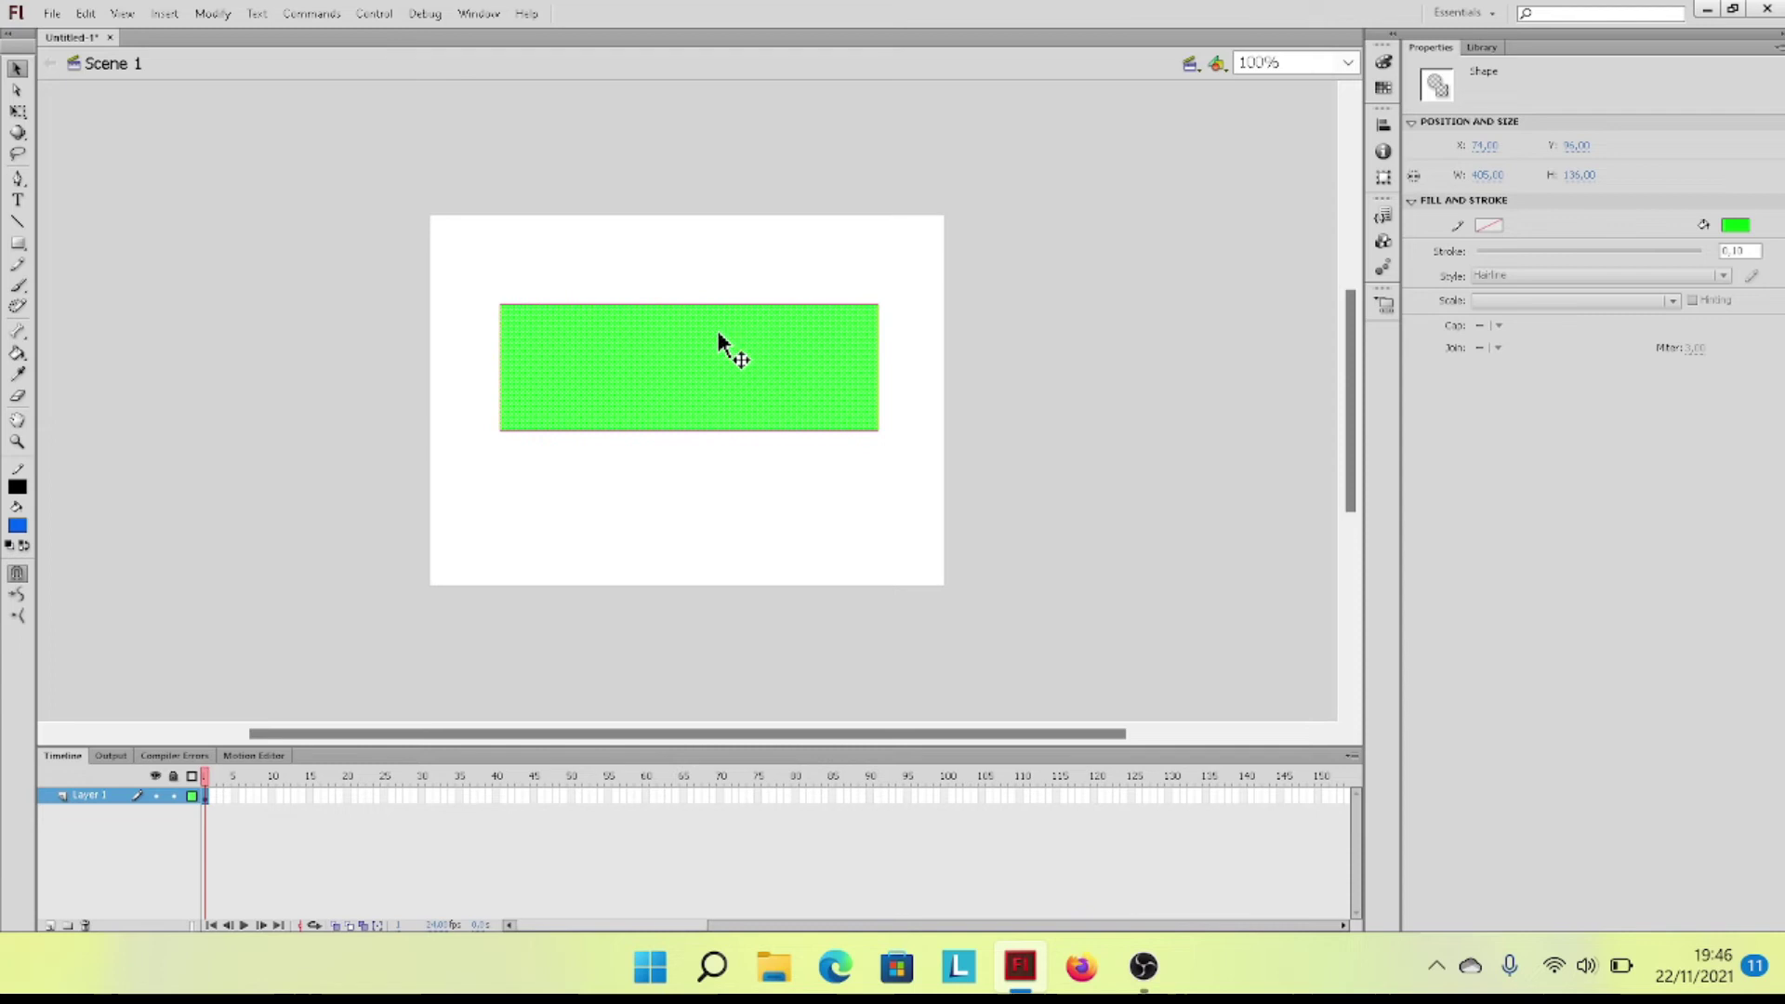
double_click(771, 342)
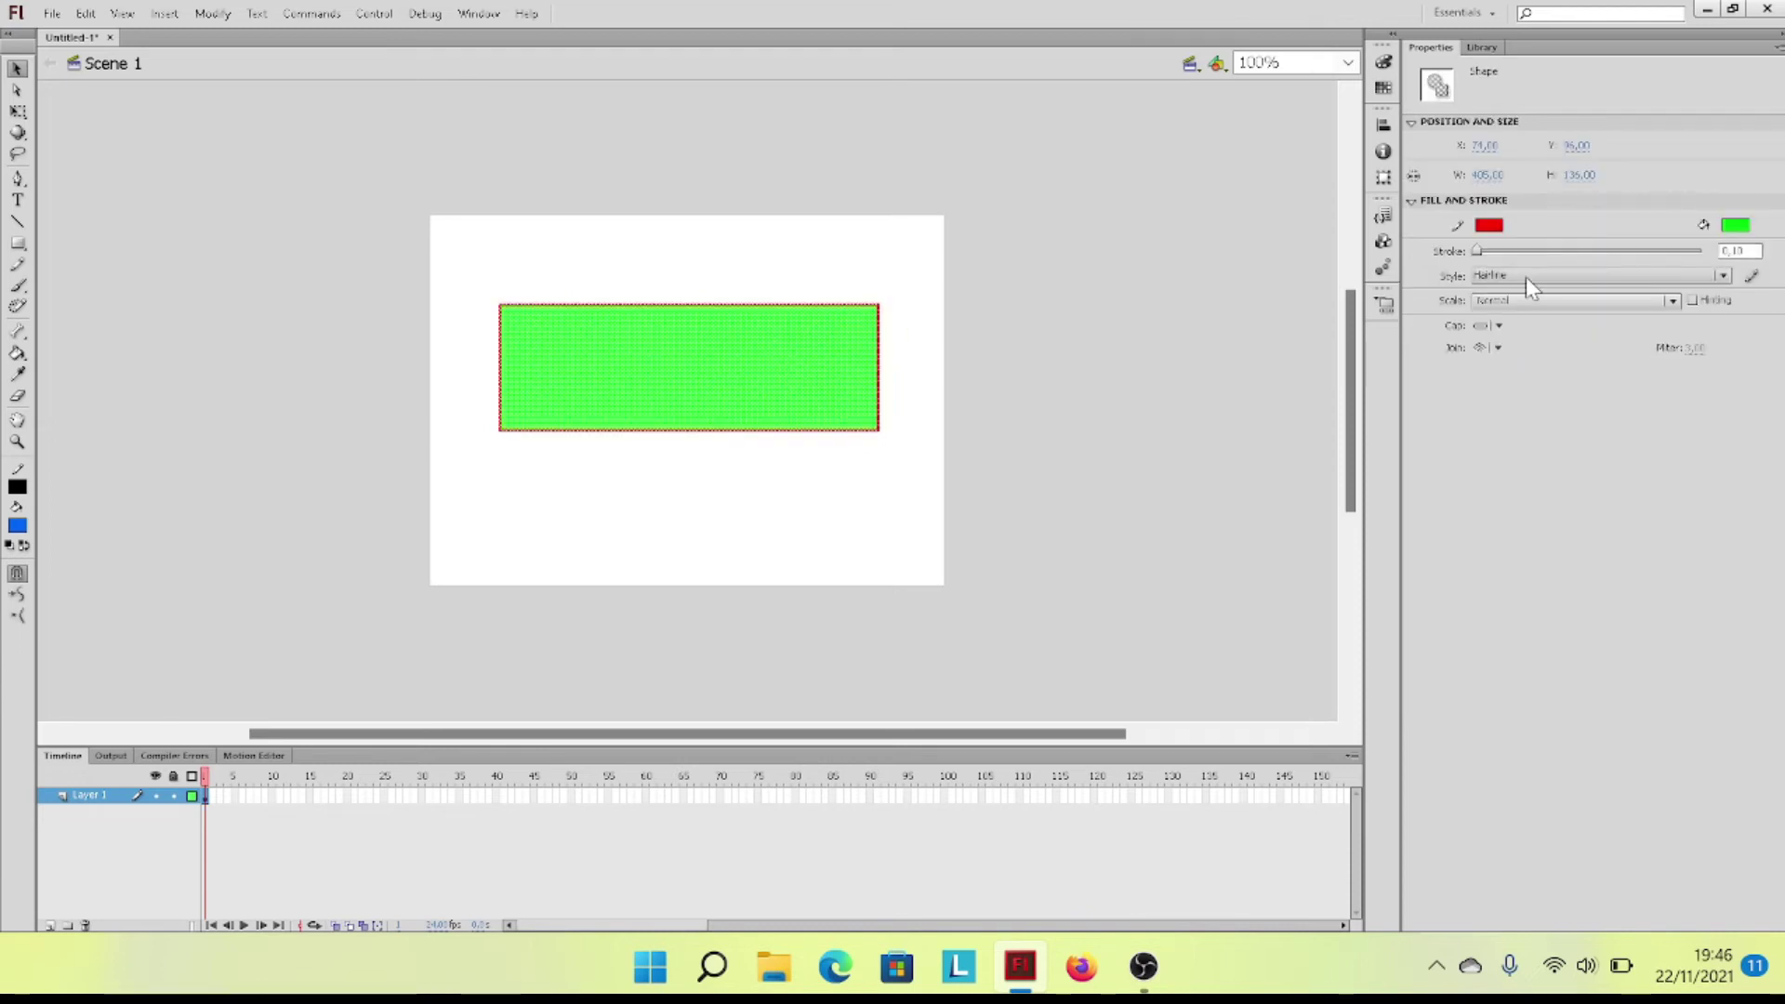
Step: Give the rectangle a grey fill and a red outline at stroke 0.10
left_click(1739, 232)
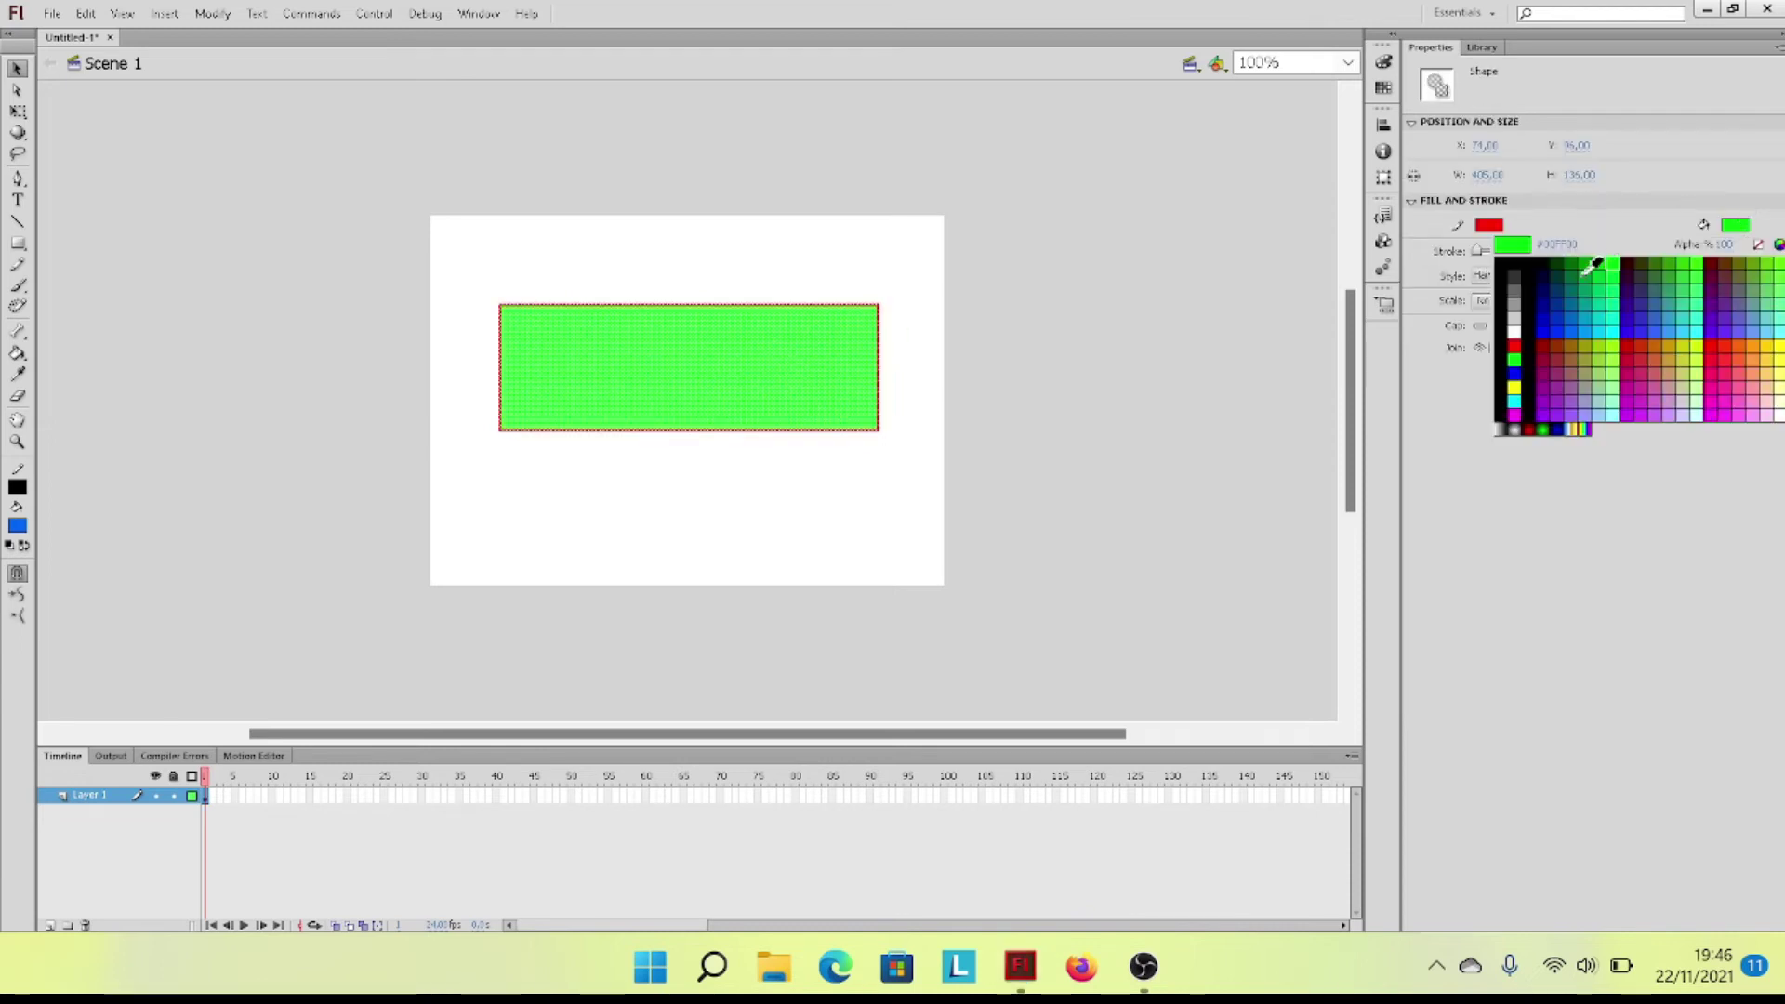
left_click(1516, 305)
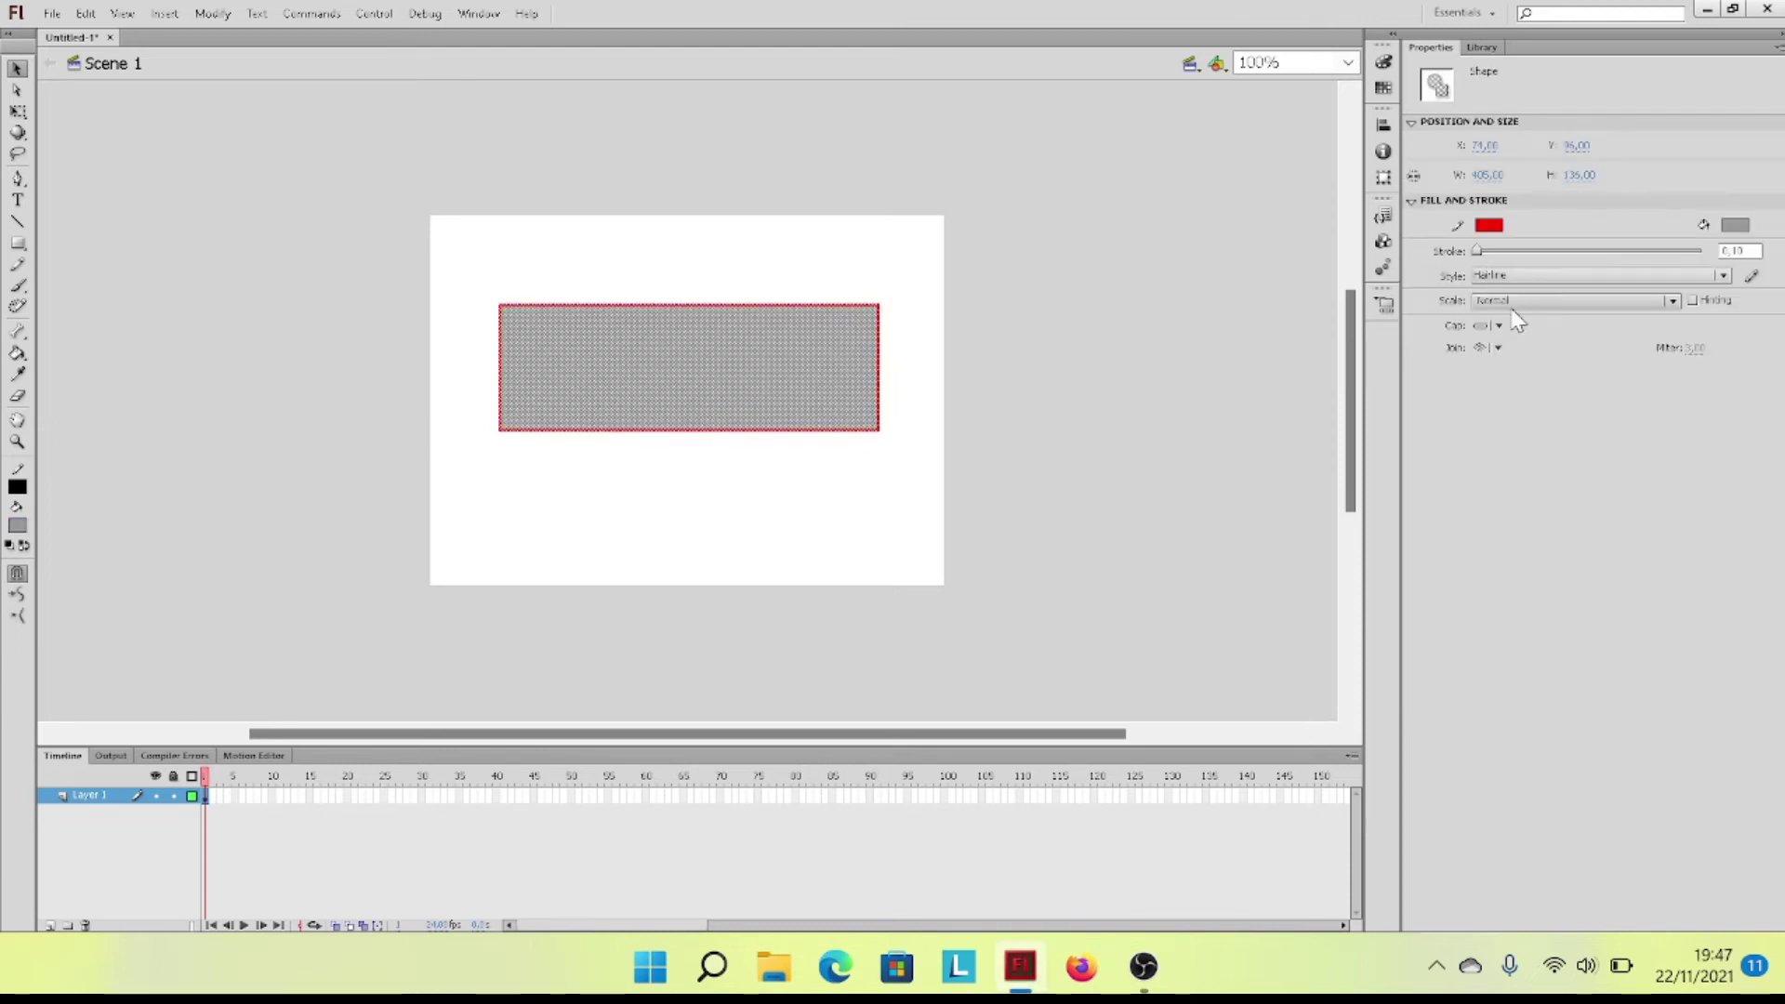
left_click(1488, 226)
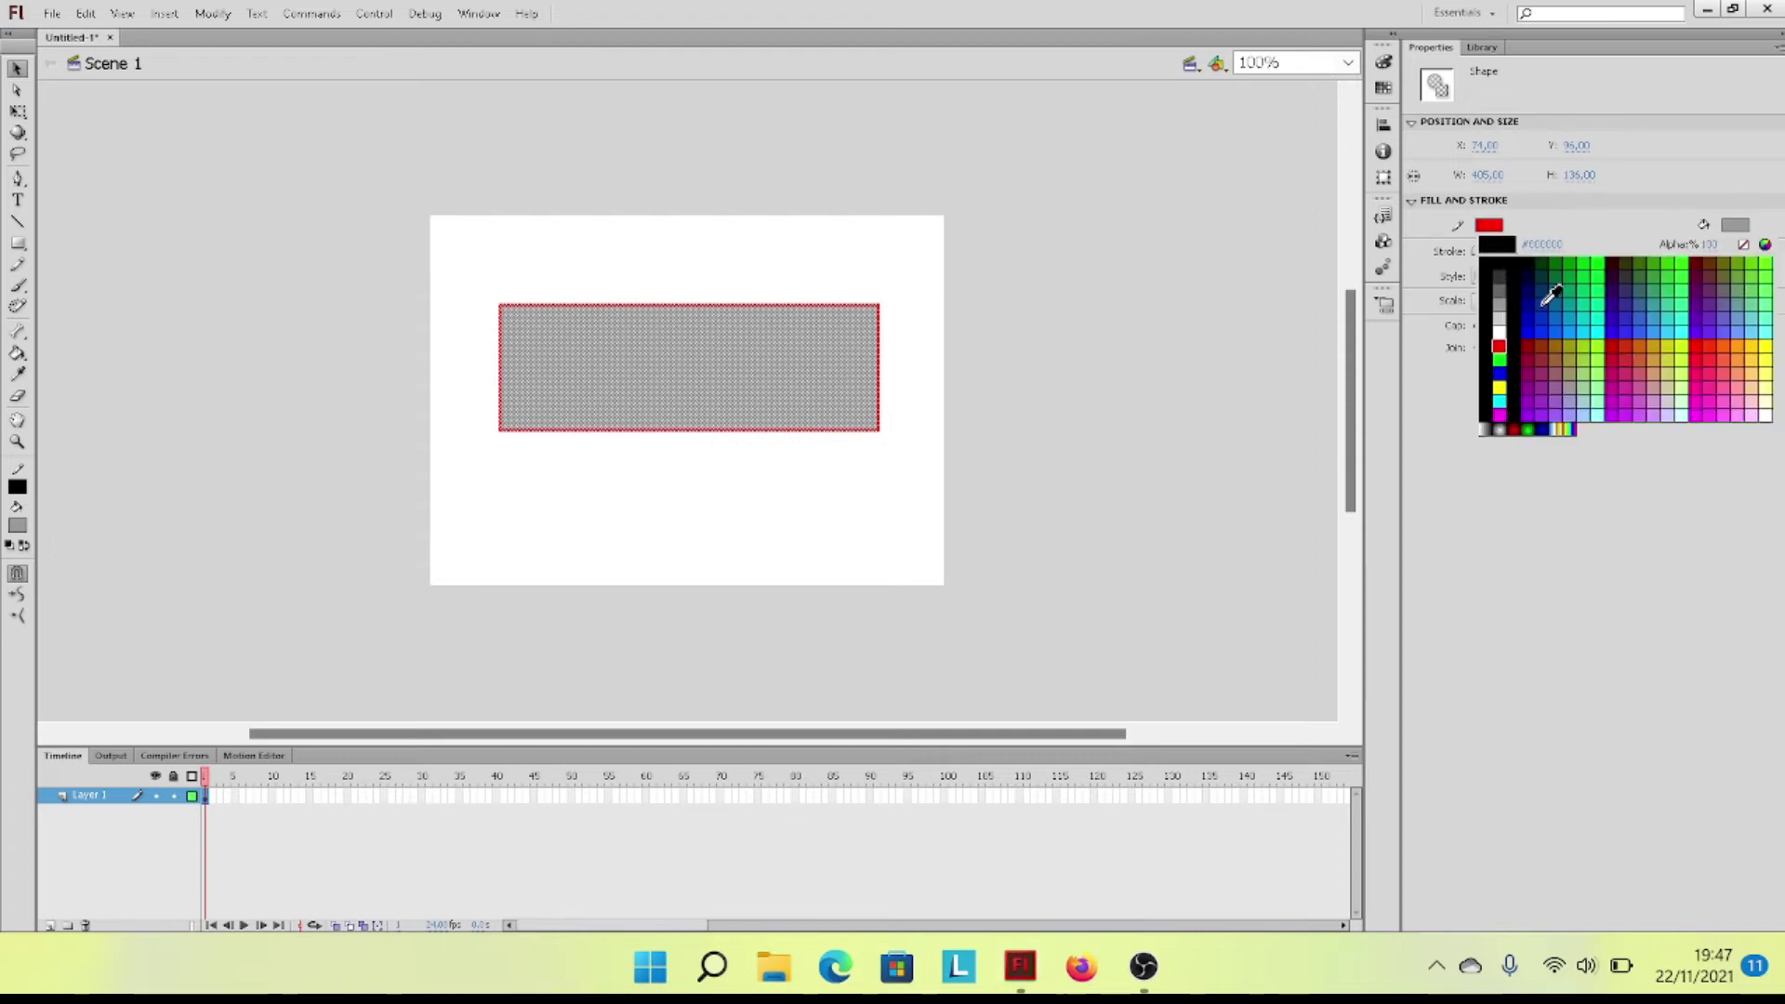
left_click(1615, 342)
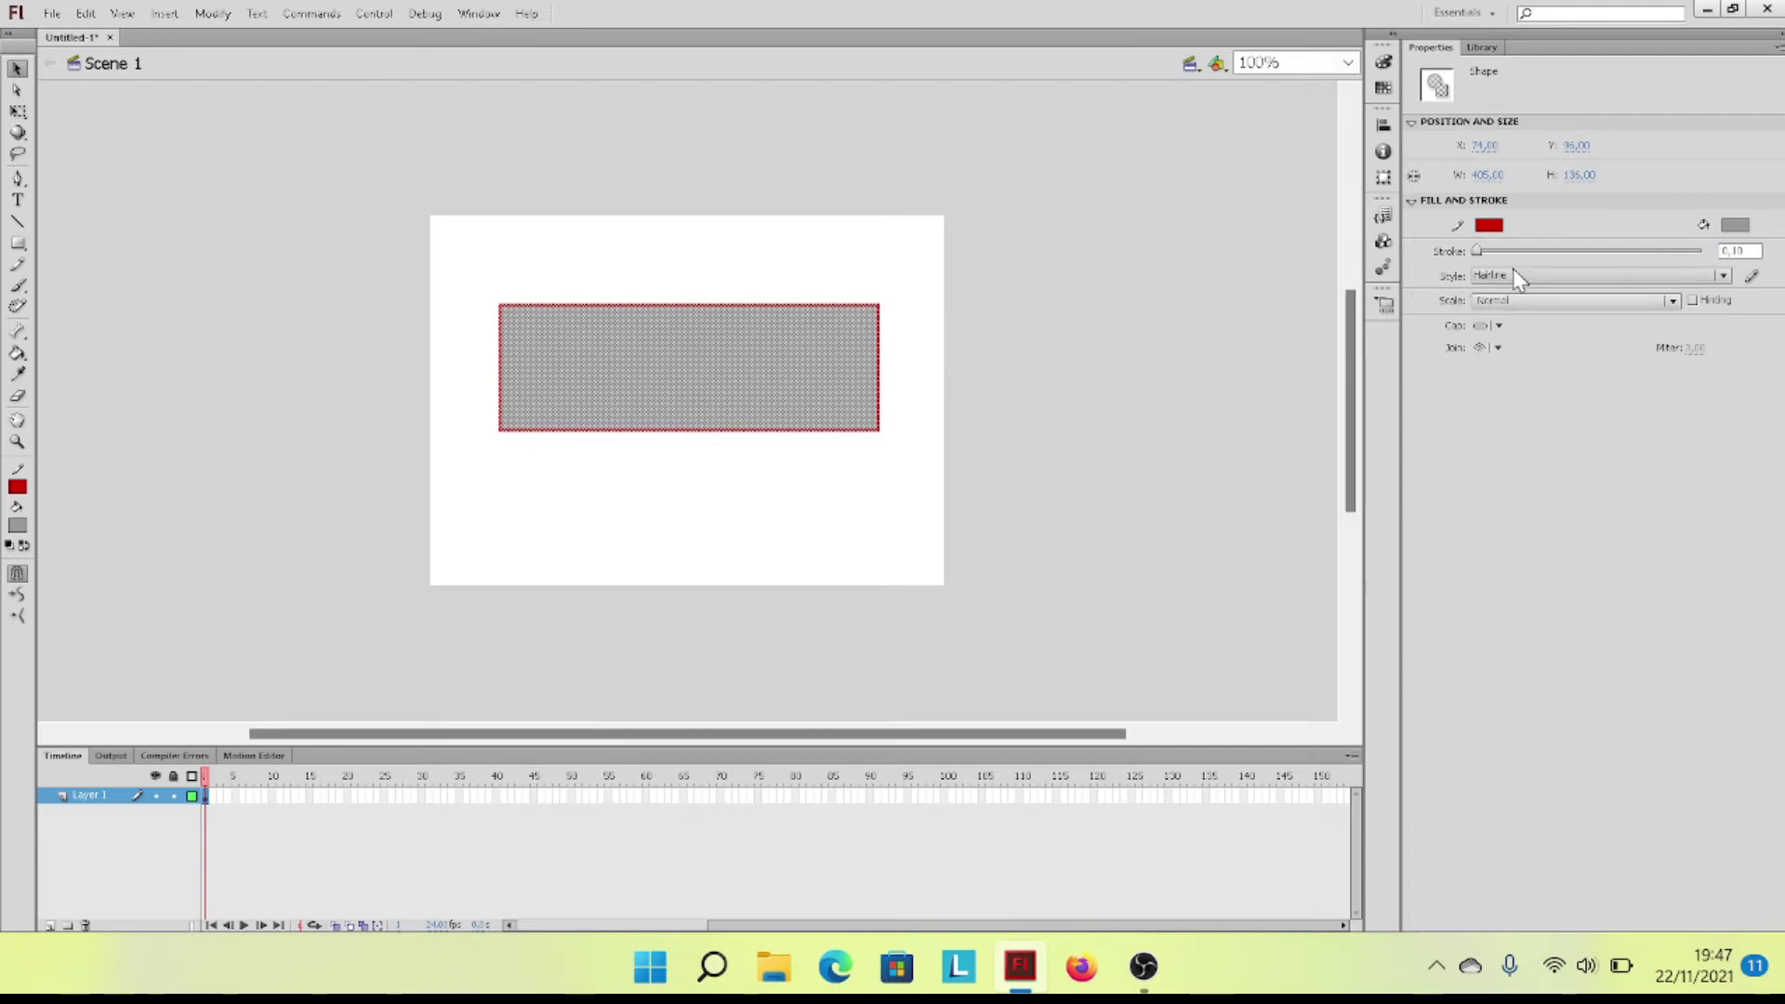
mouse_move(1477, 249)
left_mouse_down()
mouse_move(1520, 253)
mouse_move(1478, 252)
left_mouse_up()
left_click(815, 481)
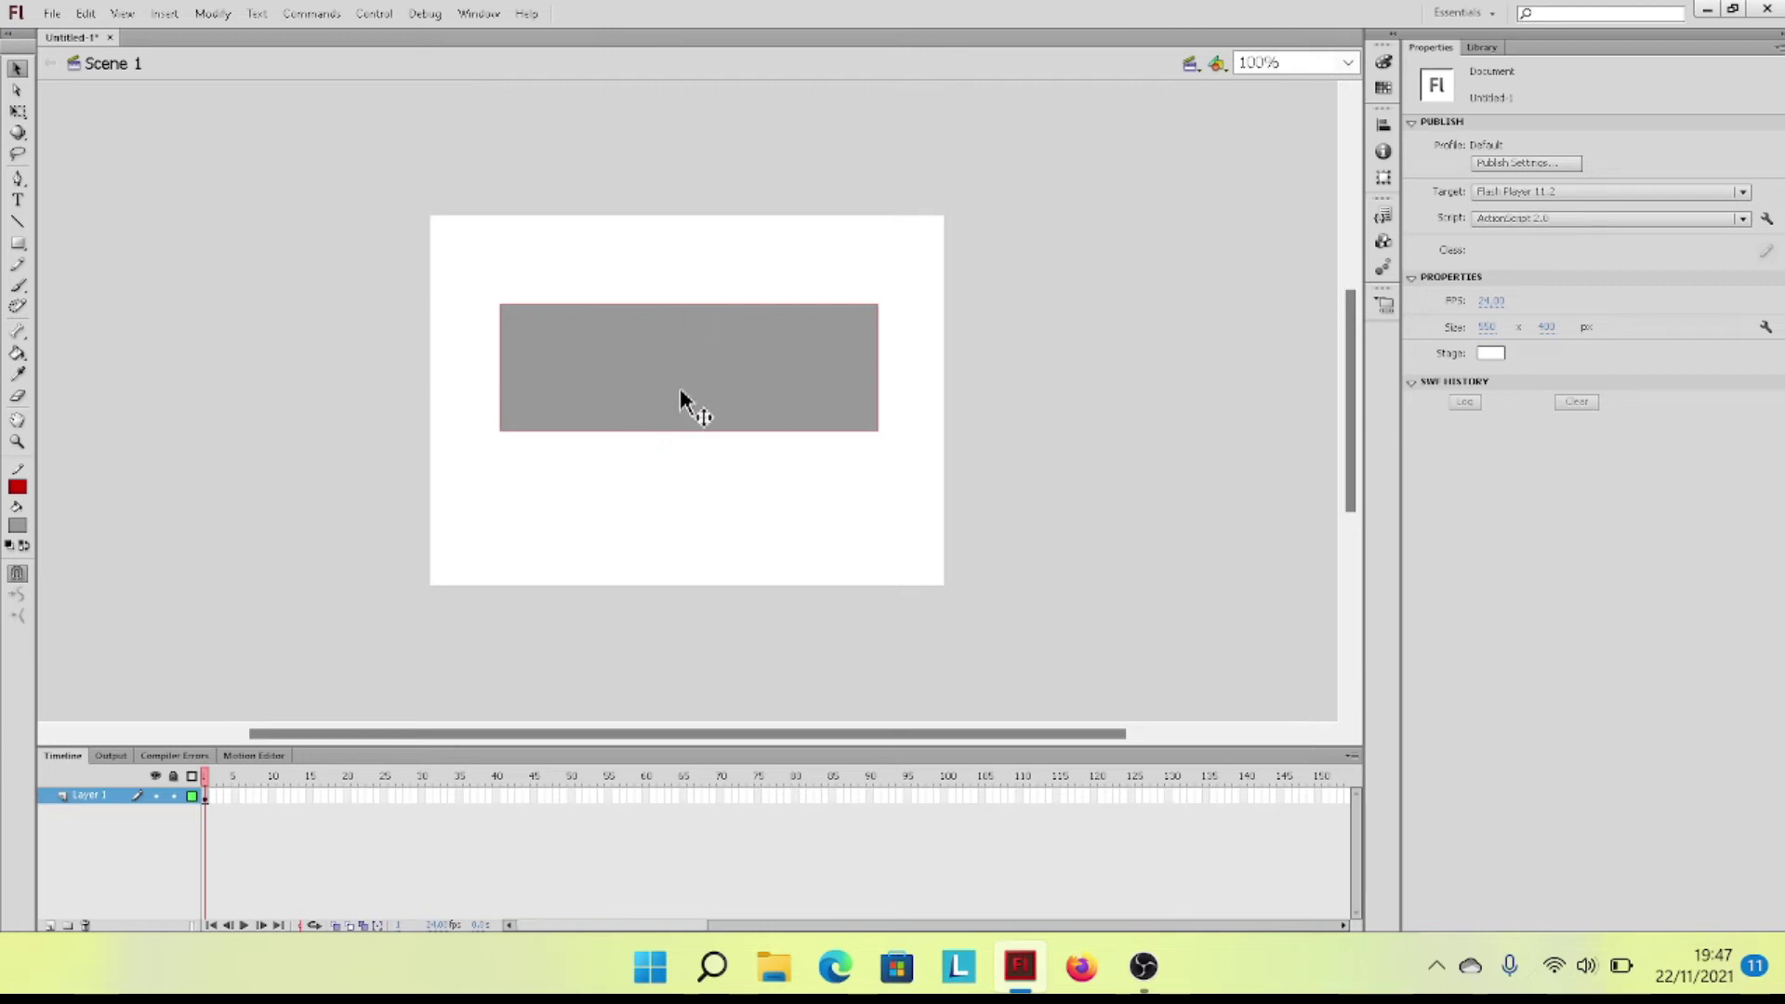
Step: Marquee-select the whole rectangle with its outline and move it slightly lower on the stage
left_click(749, 369)
left_click_drag(749, 368, 773, 494)
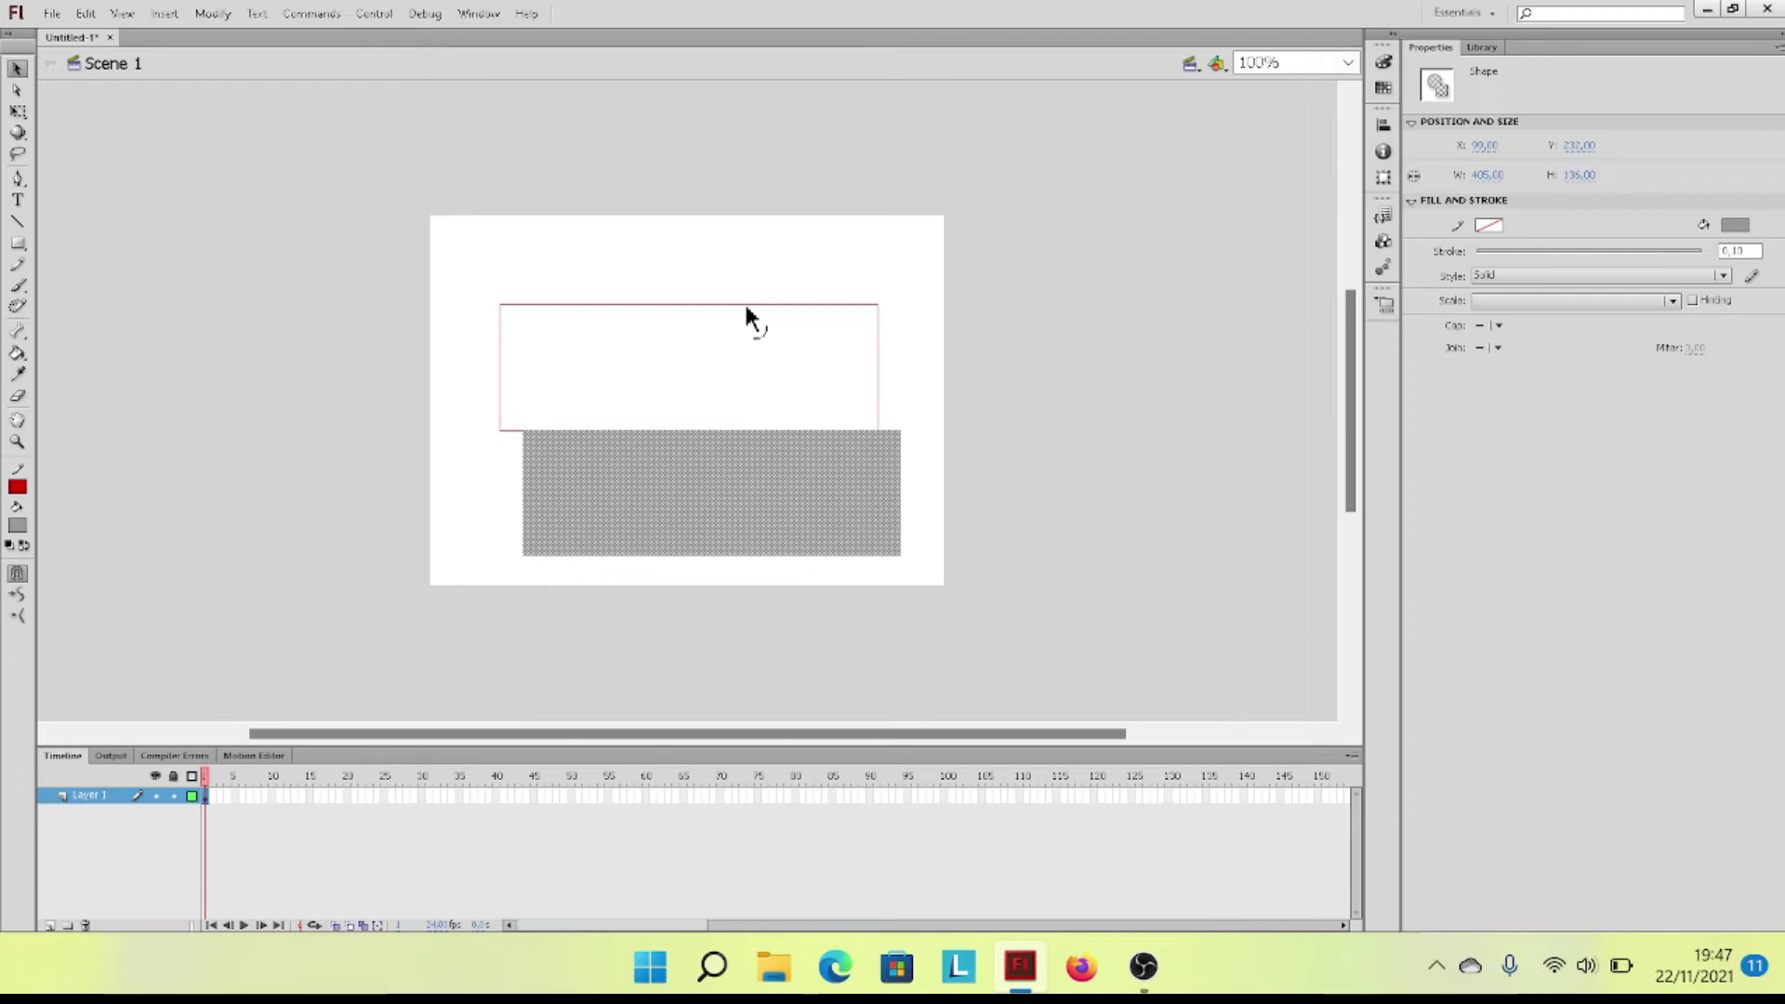
key("ctrl+z")
left_click(734, 463)
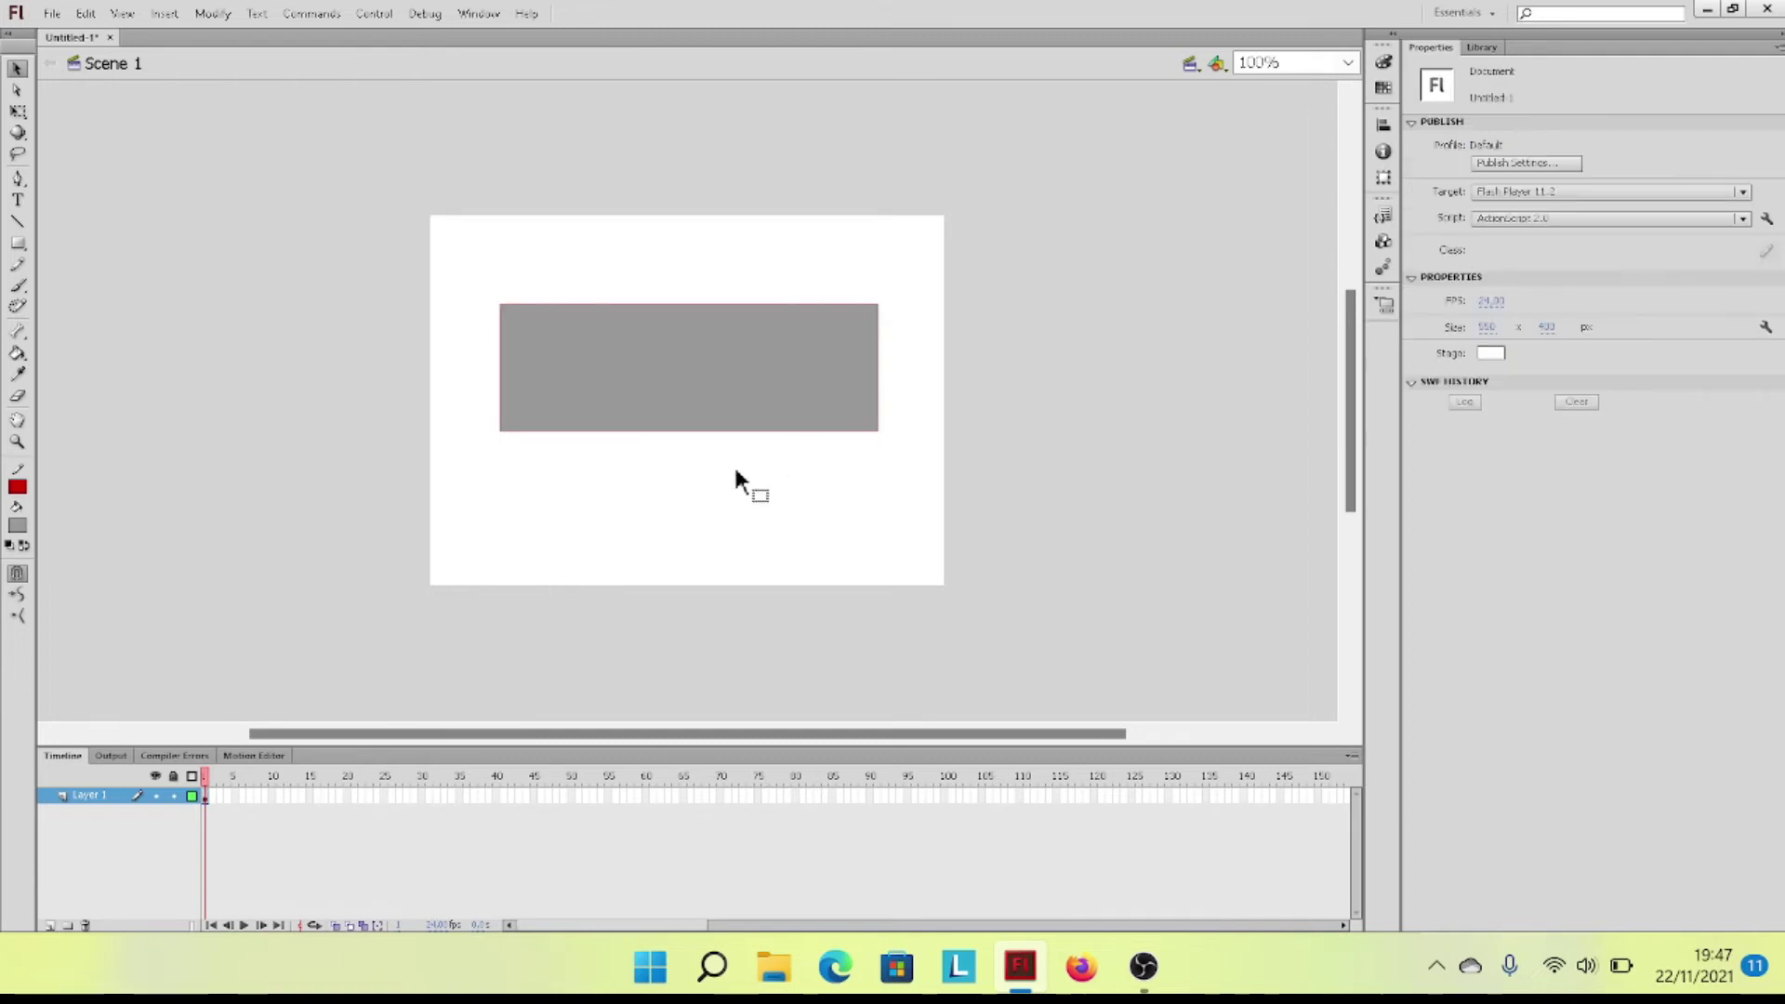
double_click(727, 375)
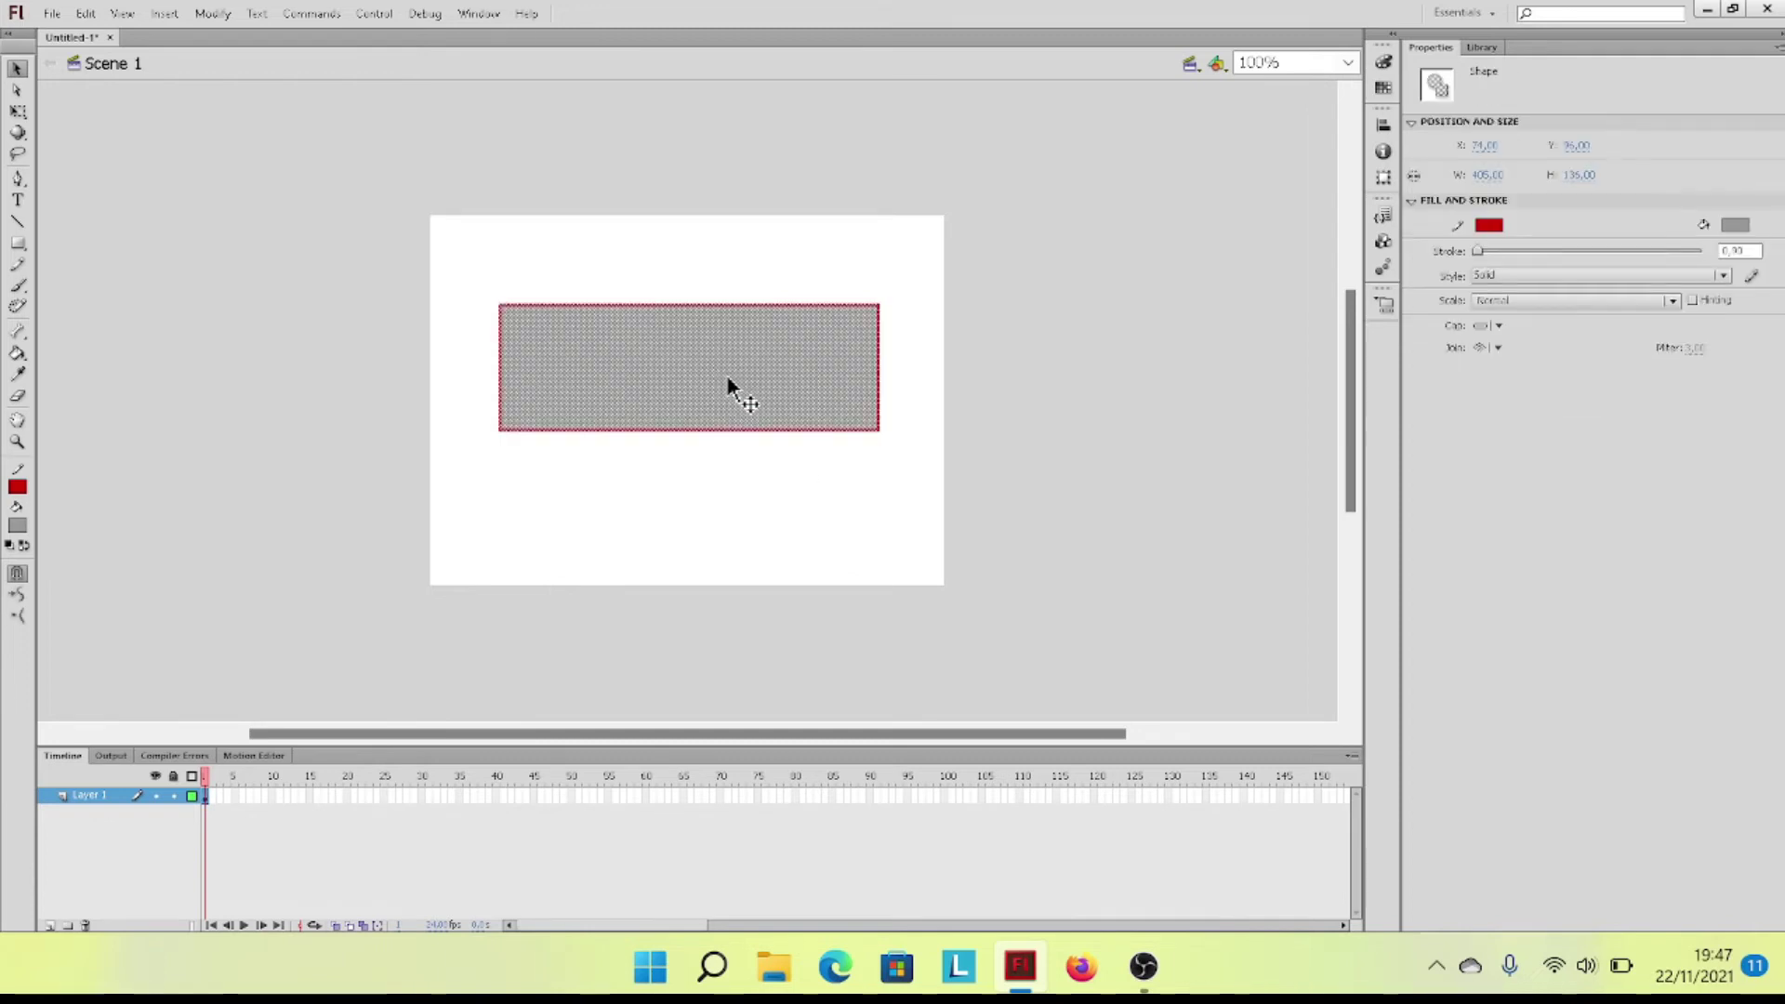
left_click(690, 466)
left_click_drag(463, 259, 901, 457)
mouse_move(763, 375)
left_mouse_down()
mouse_move(761, 466)
mouse_move(766, 339)
mouse_move(779, 405)
mouse_move(721, 342)
mouse_move(707, 349)
mouse_move(744, 318)
mouse_move(643, 309)
mouse_move(712, 370)
mouse_move(705, 316)
mouse_move(709, 366)
mouse_move(574, 398)
left_mouse_up()
left_click_drag(652, 386, 704, 362)
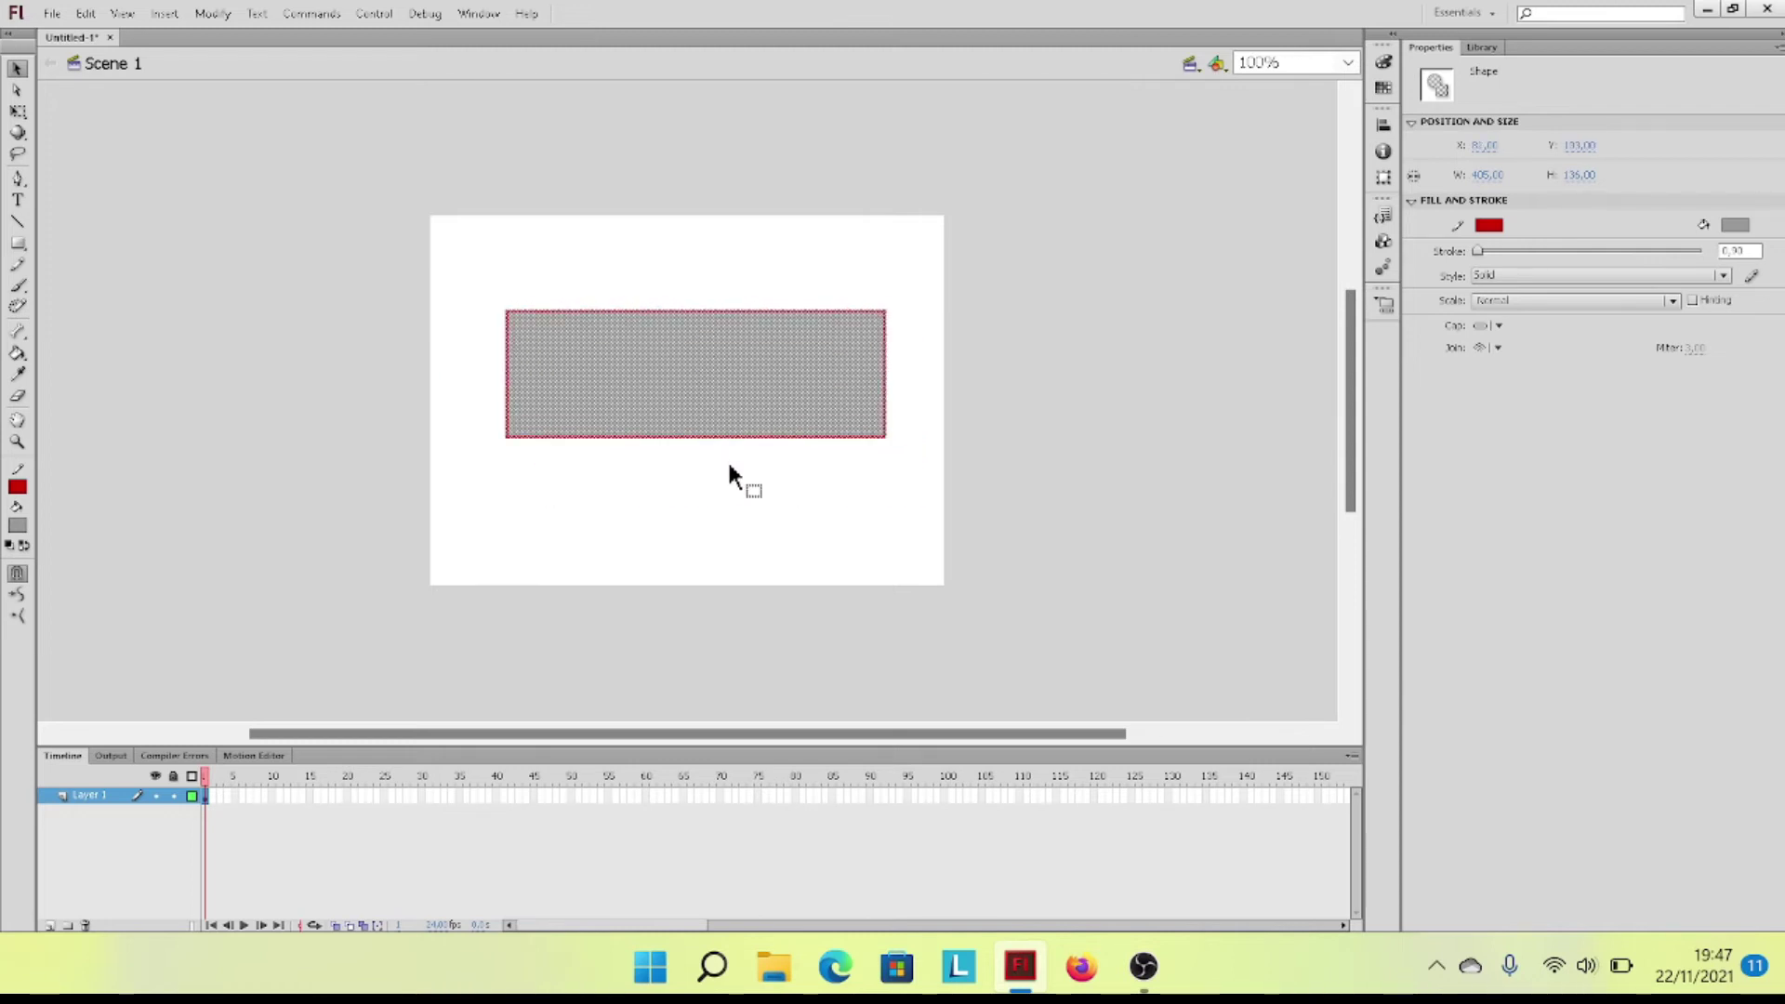
left_click(814, 507)
Step: Undo an accidental pull of the top outline edge and reselect the whole rectangle
left_click(818, 313)
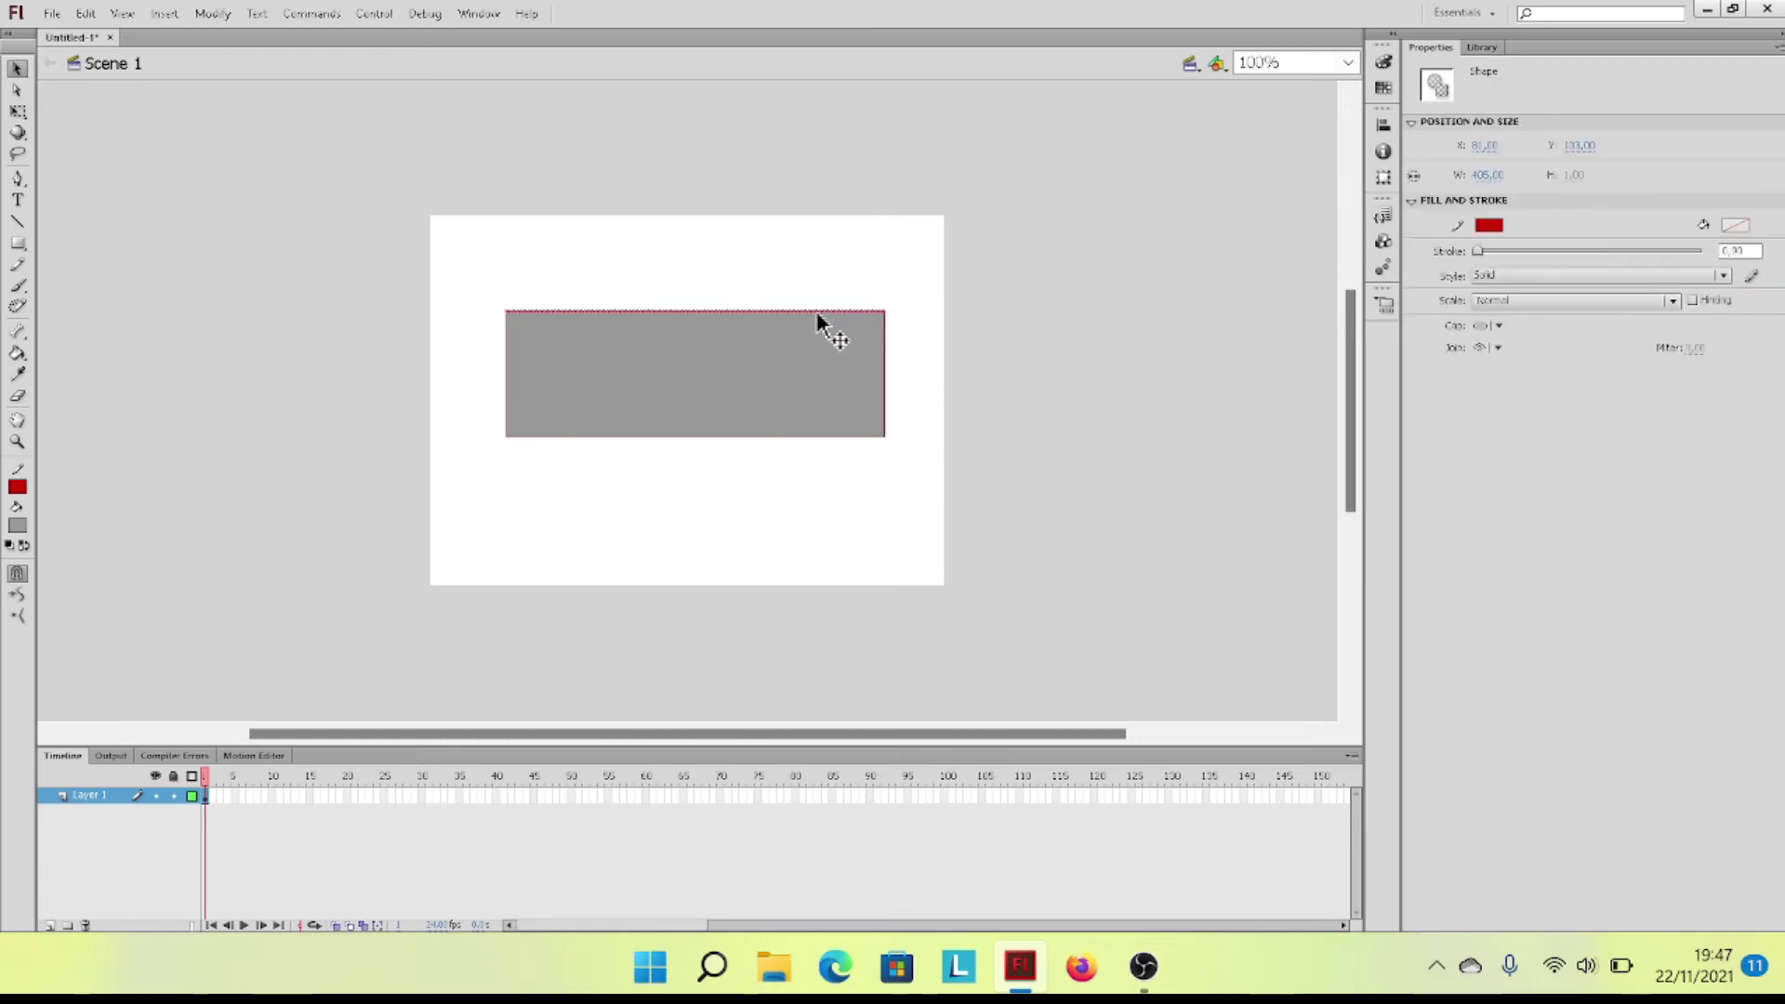
left_click_drag(817, 311, 818, 270)
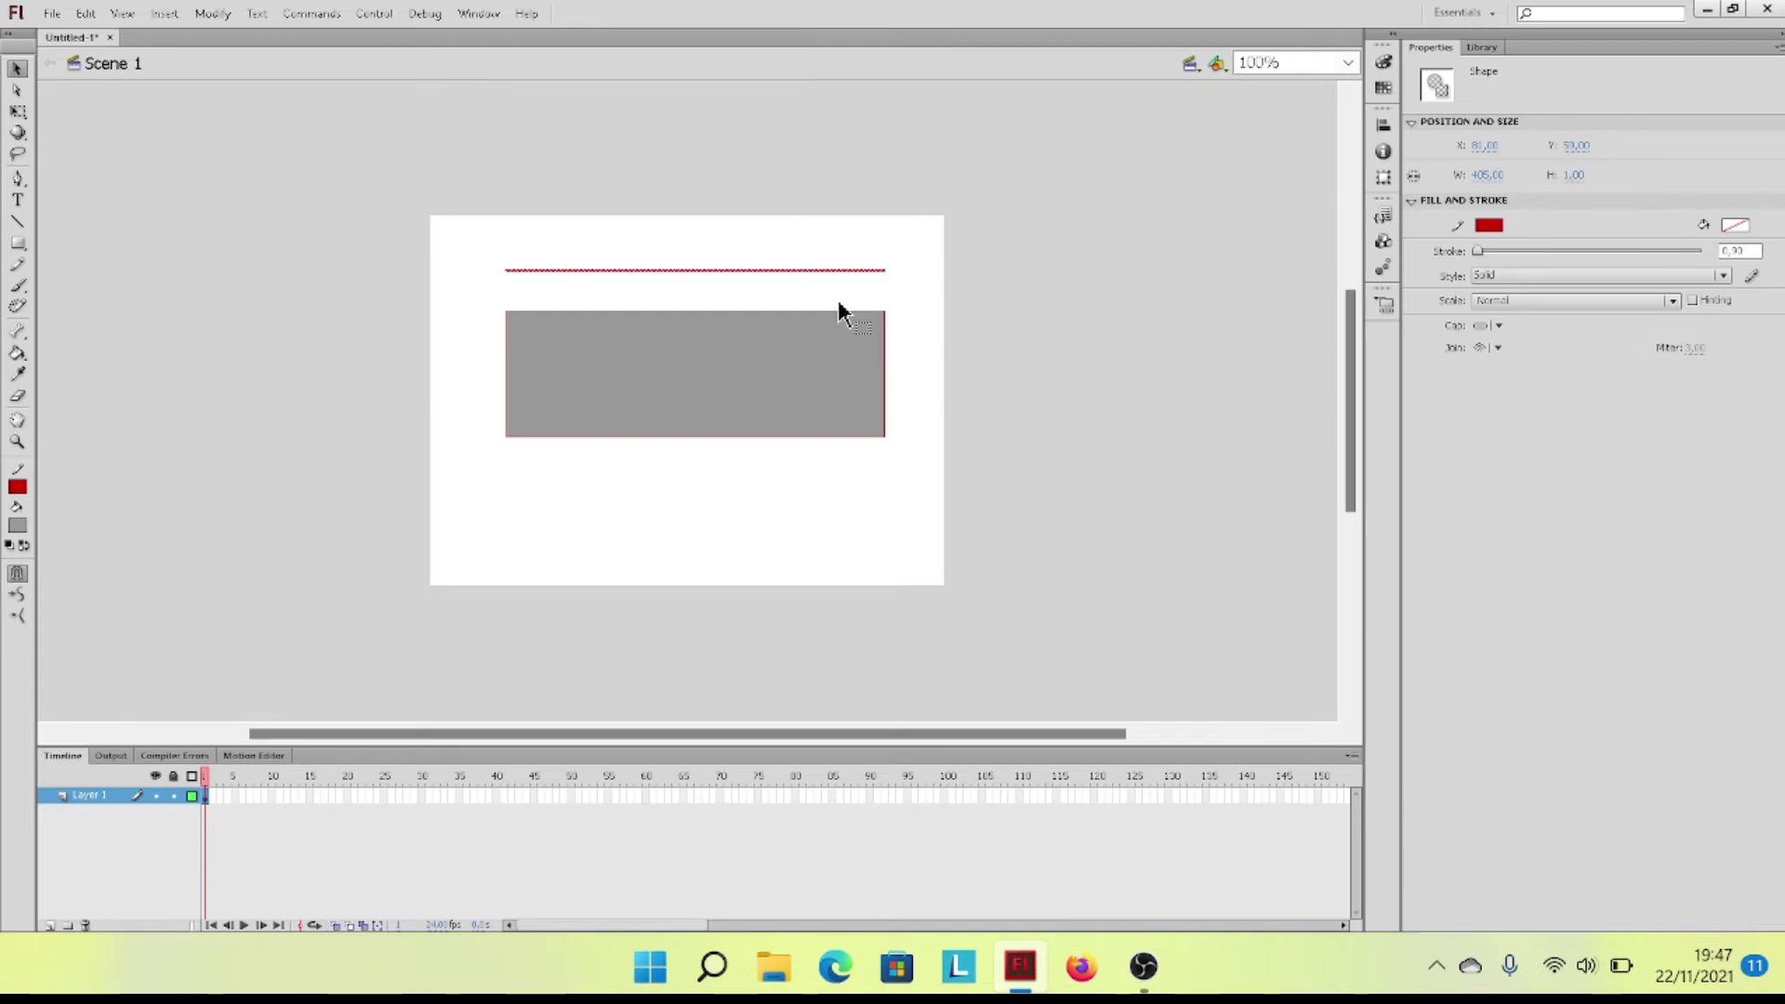
key("ctrl+z")
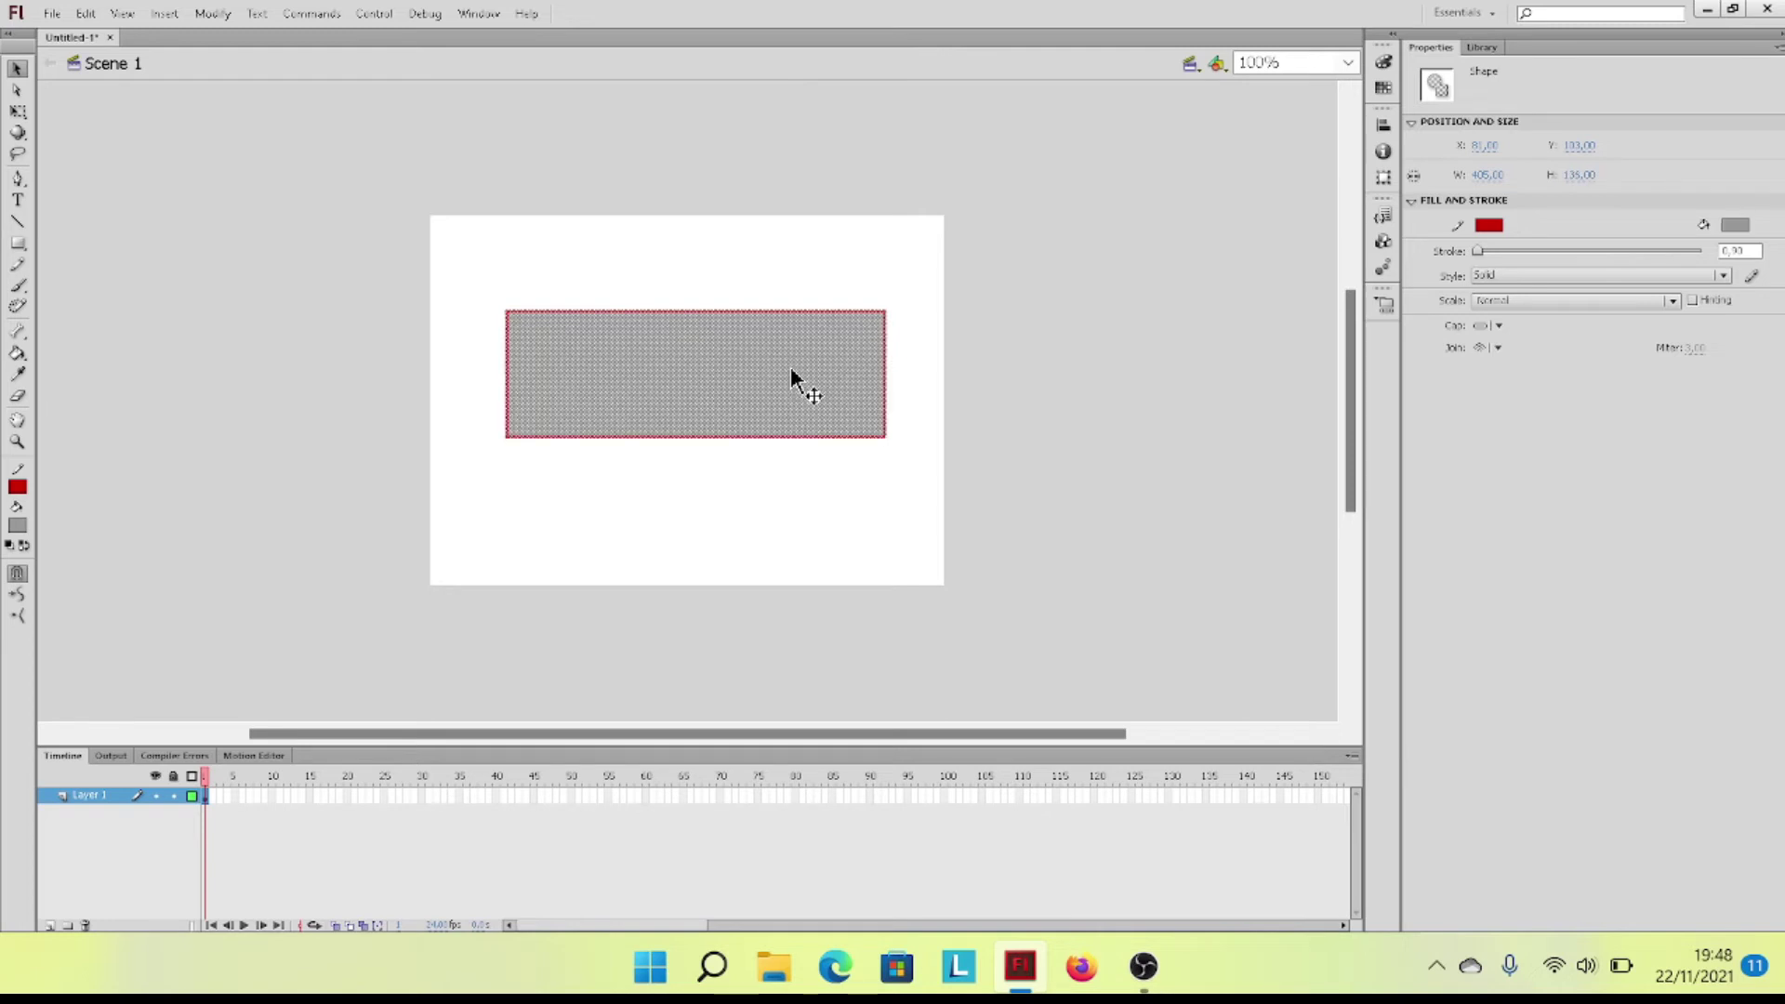
left_click(737, 489)
mouse_move(480, 279)
left_mouse_down()
mouse_move(590, 470)
mouse_move(974, 539)
mouse_move(891, 493)
left_mouse_up()
left_click_drag(460, 245, 898, 563)
Step: Draw a trial circle below the rectangle with the Oval tool, then undo it
left_click(26, 249)
left_click(26, 249)
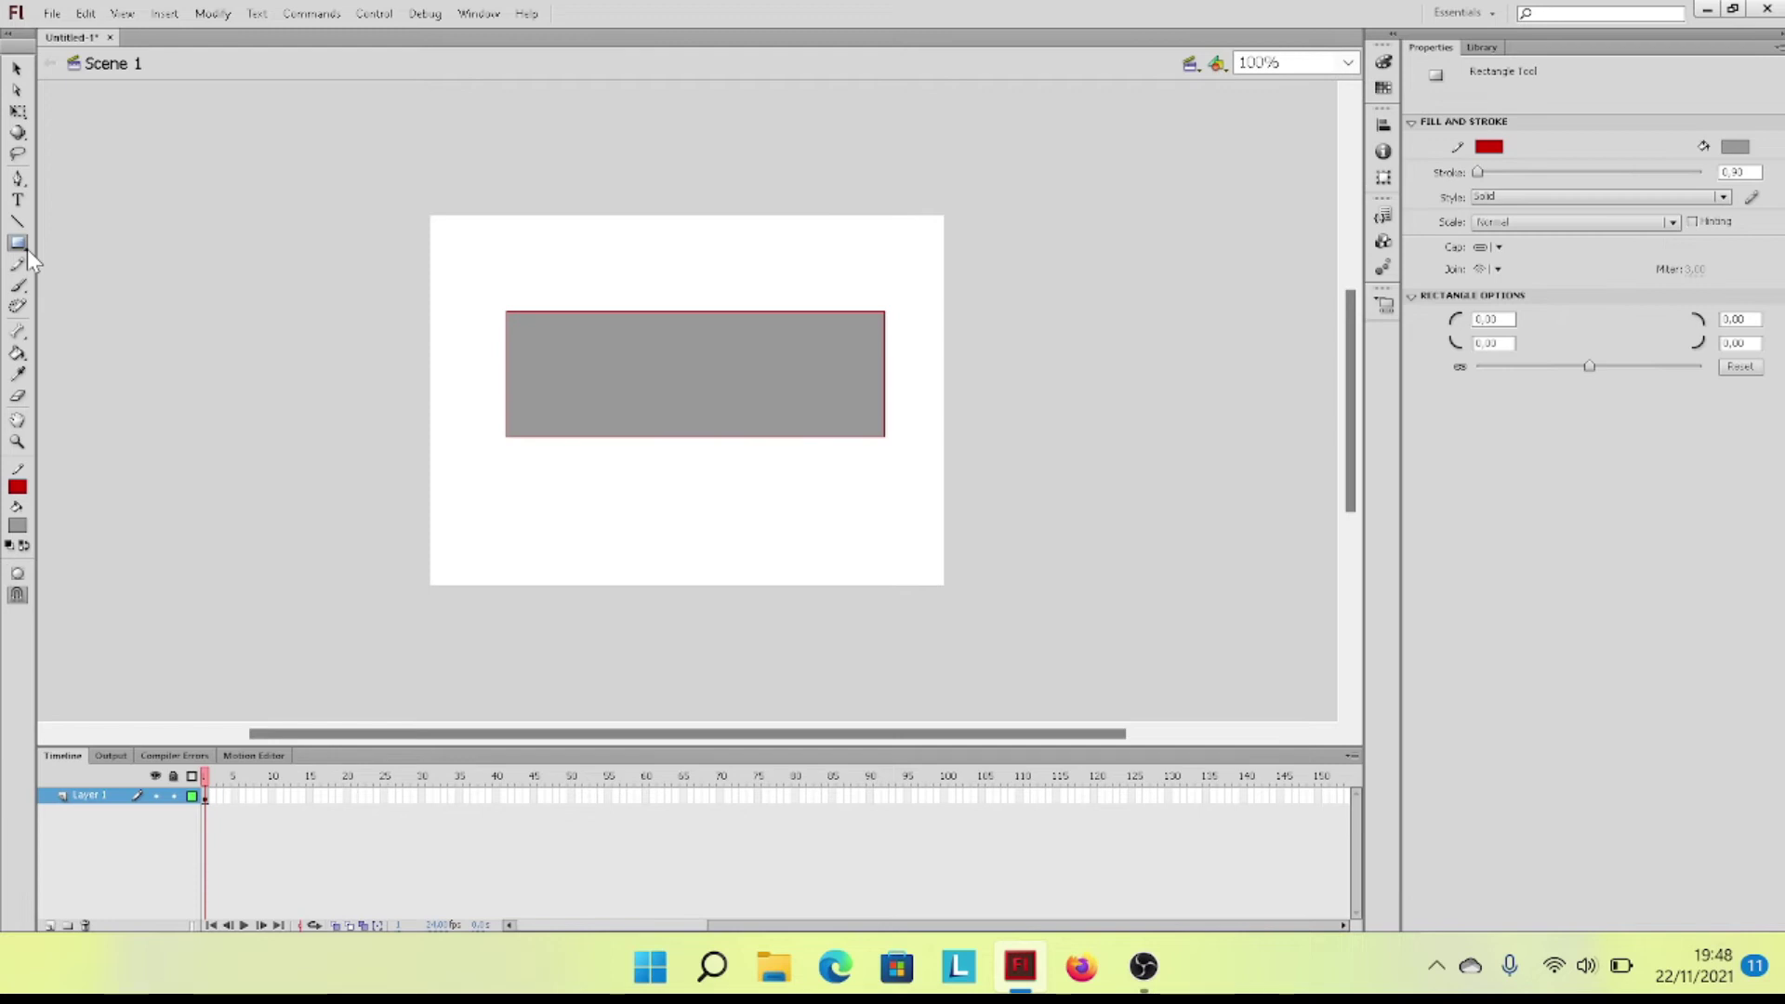
left_click(26, 249)
left_click(26, 249)
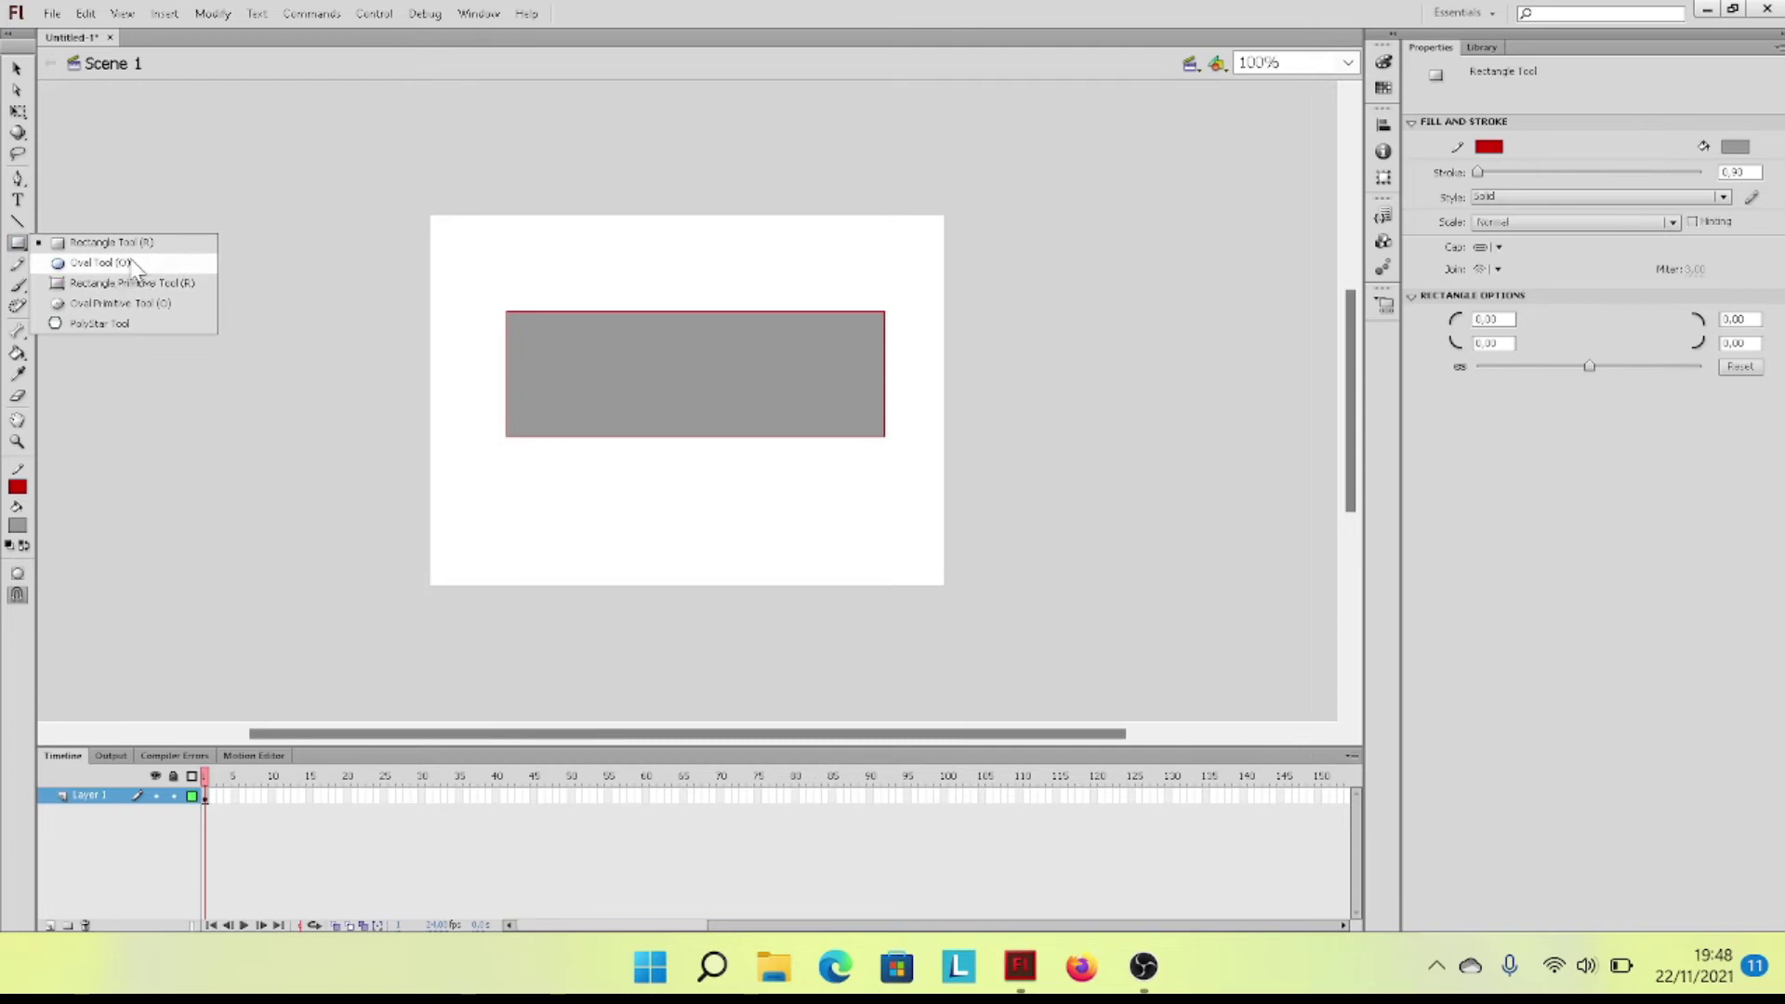
left_click(102, 263)
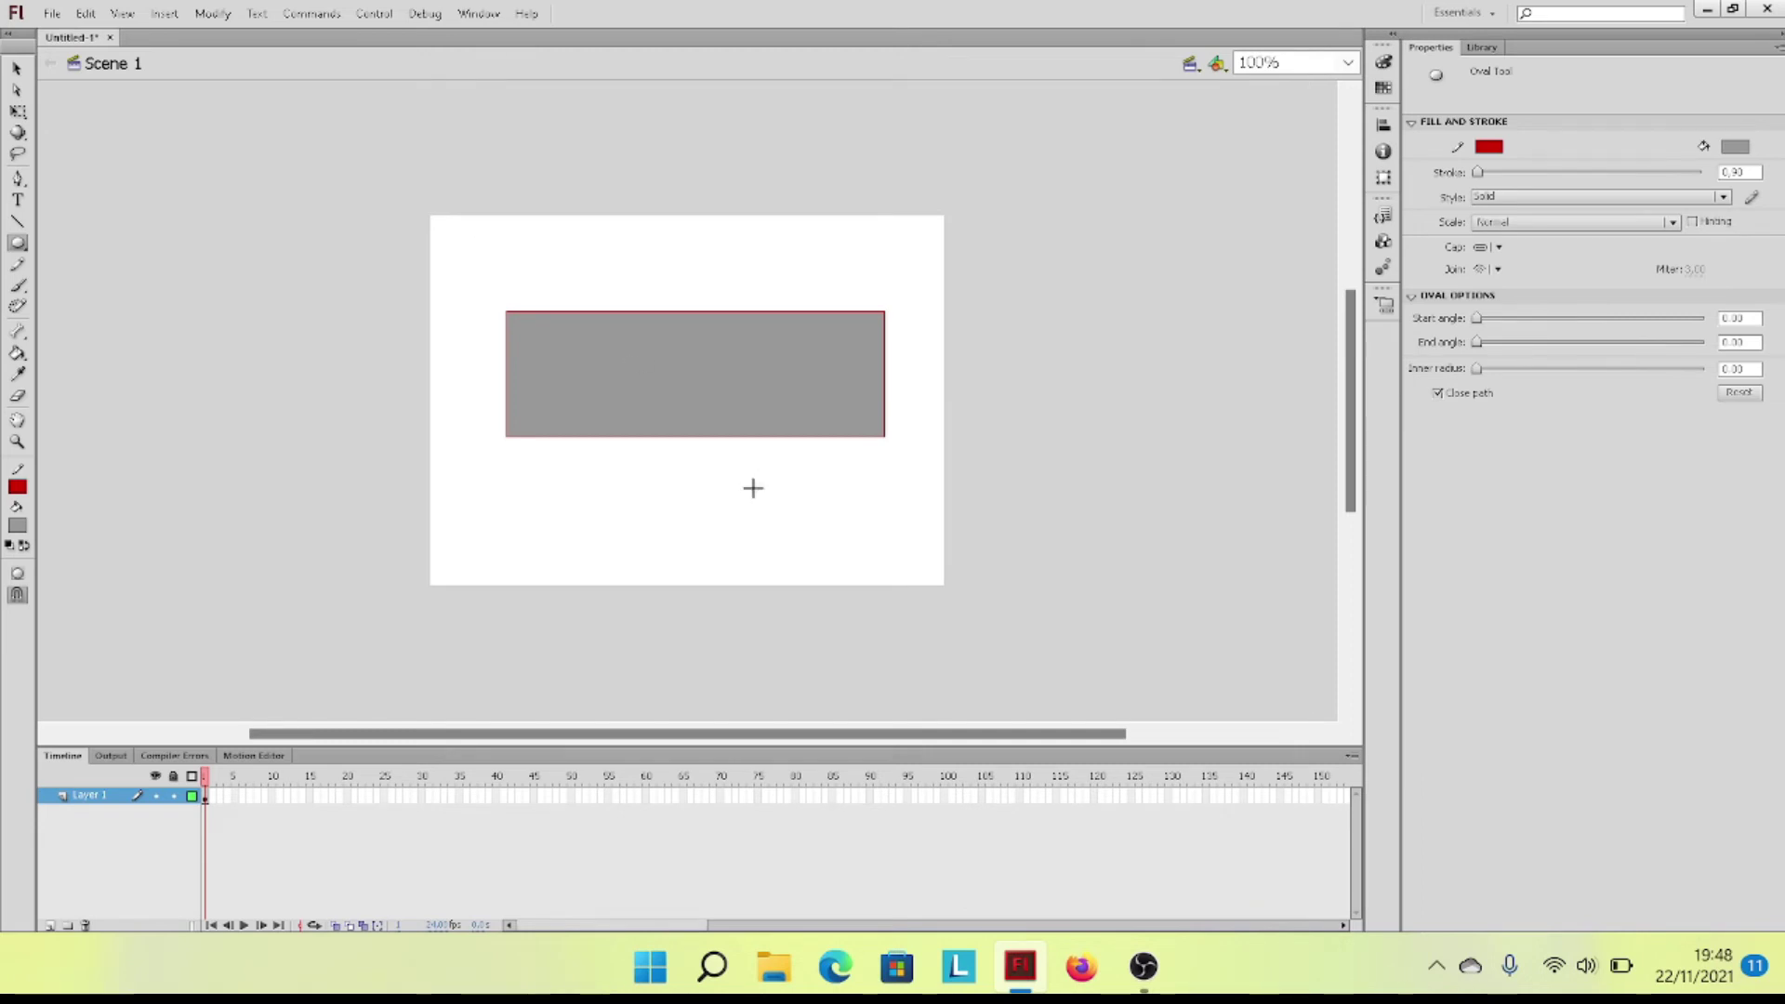
left_click_drag(611, 472, 750, 577)
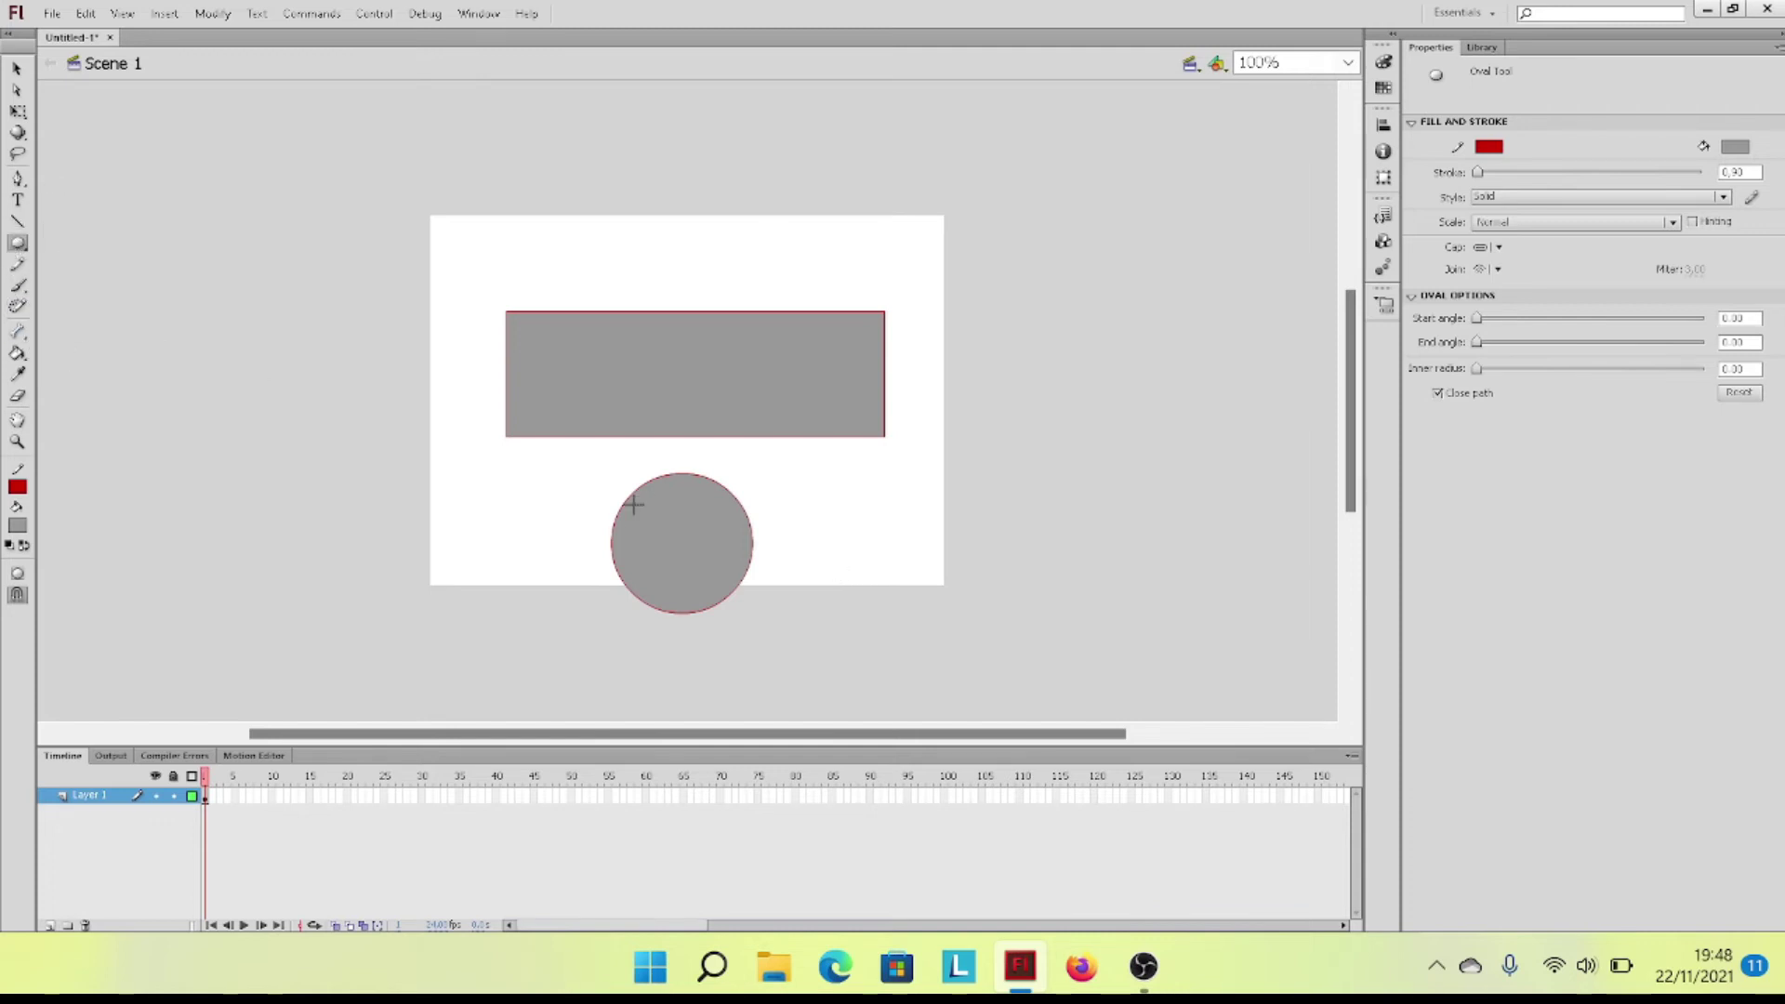
key("v")
key("ctrl+z")
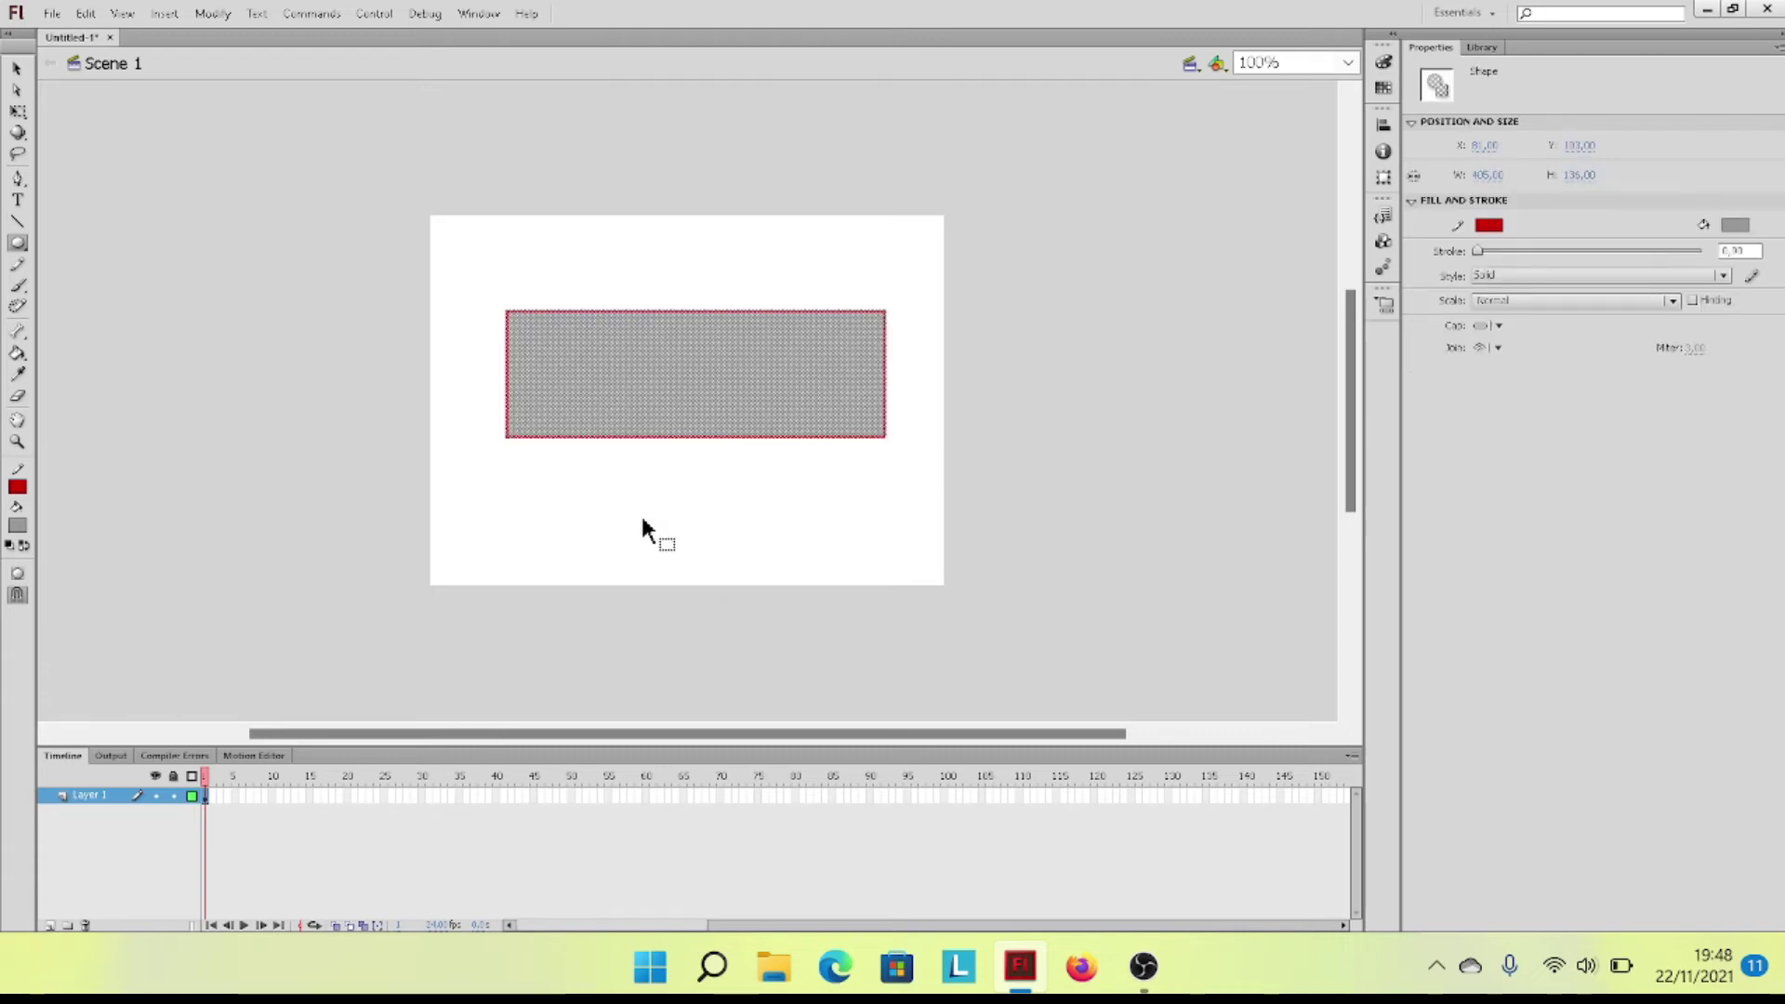
Step: Undo once more and delete the grey rectangle, leaving the stage empty
key("r")
key("ctrl+z")
left_click(17, 68)
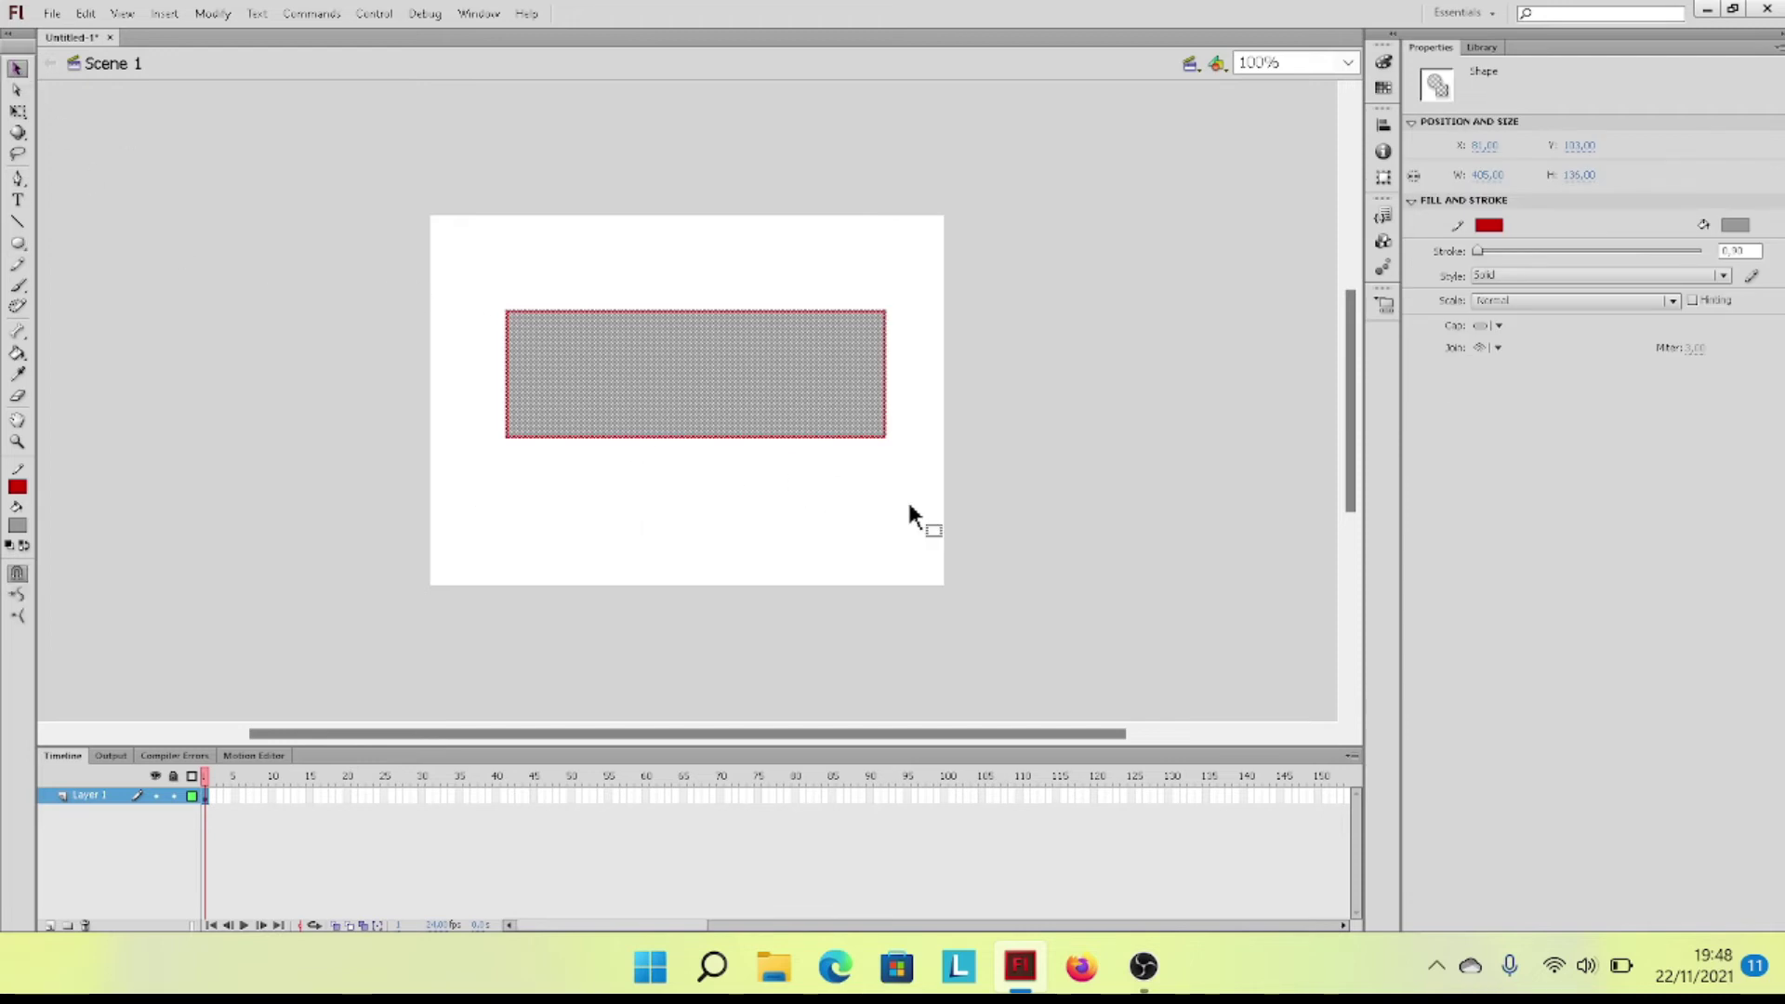
key("Delete")
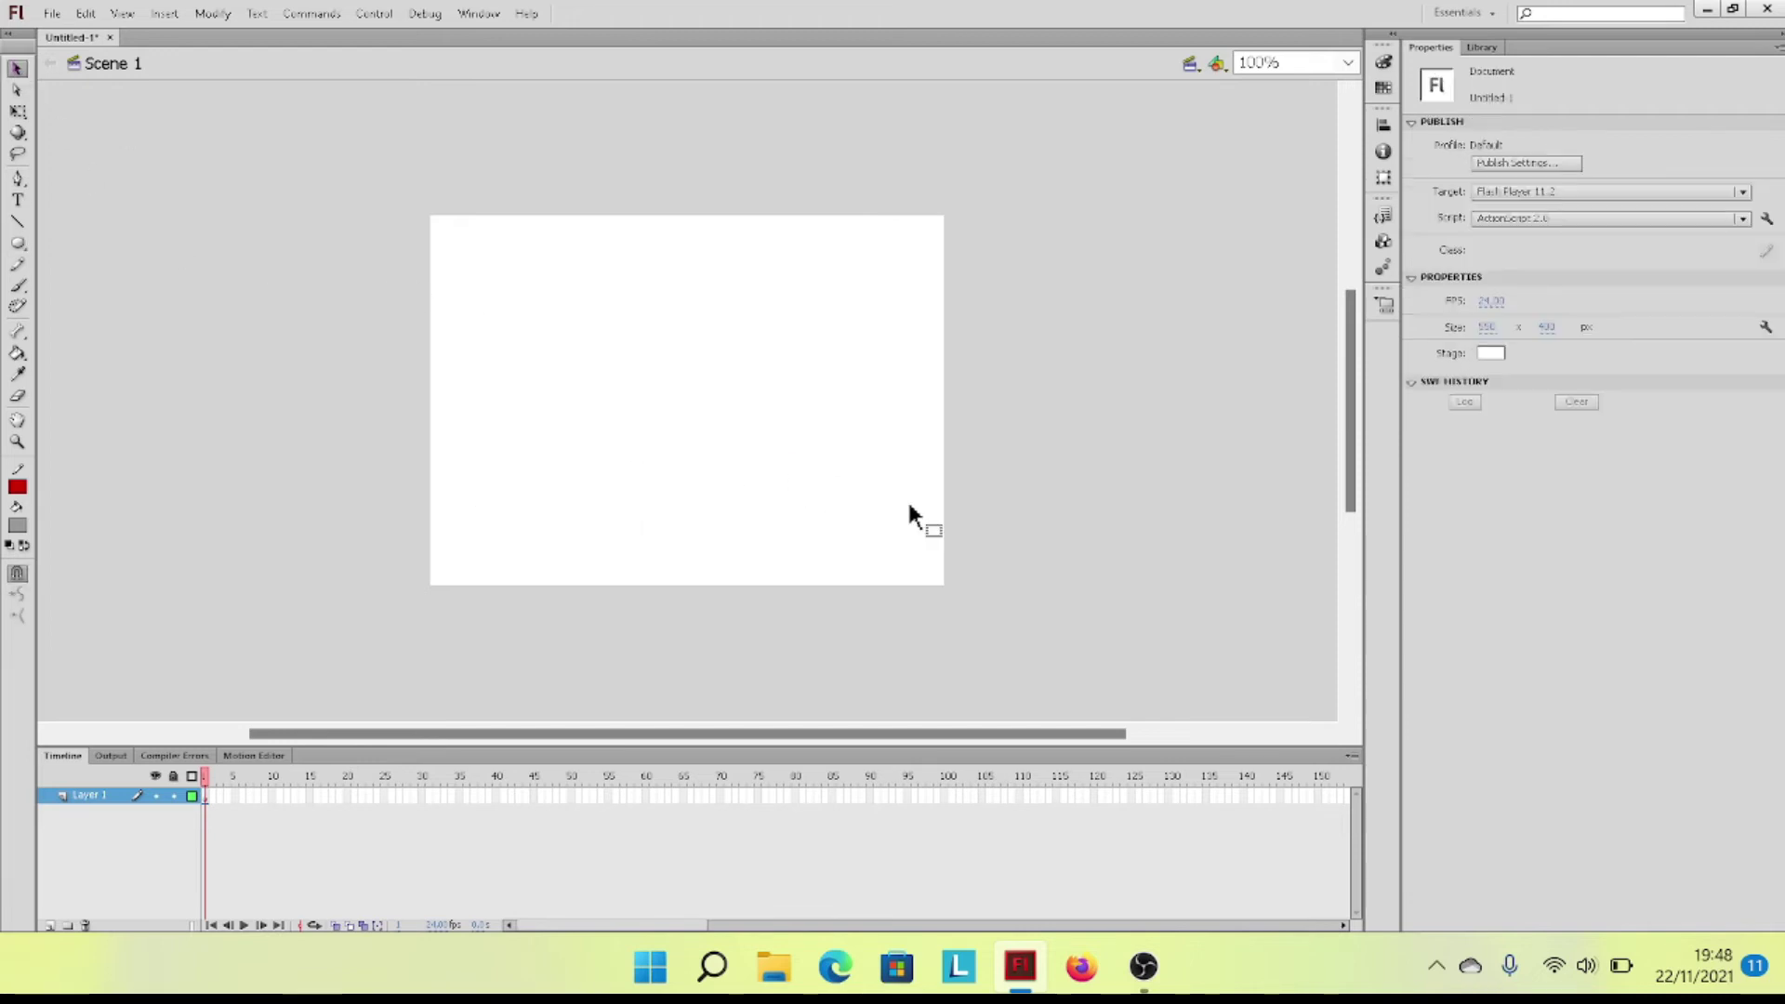
Step: Type the author's full name in a text box near the stage's upper left and select all of it
left_click(18, 201)
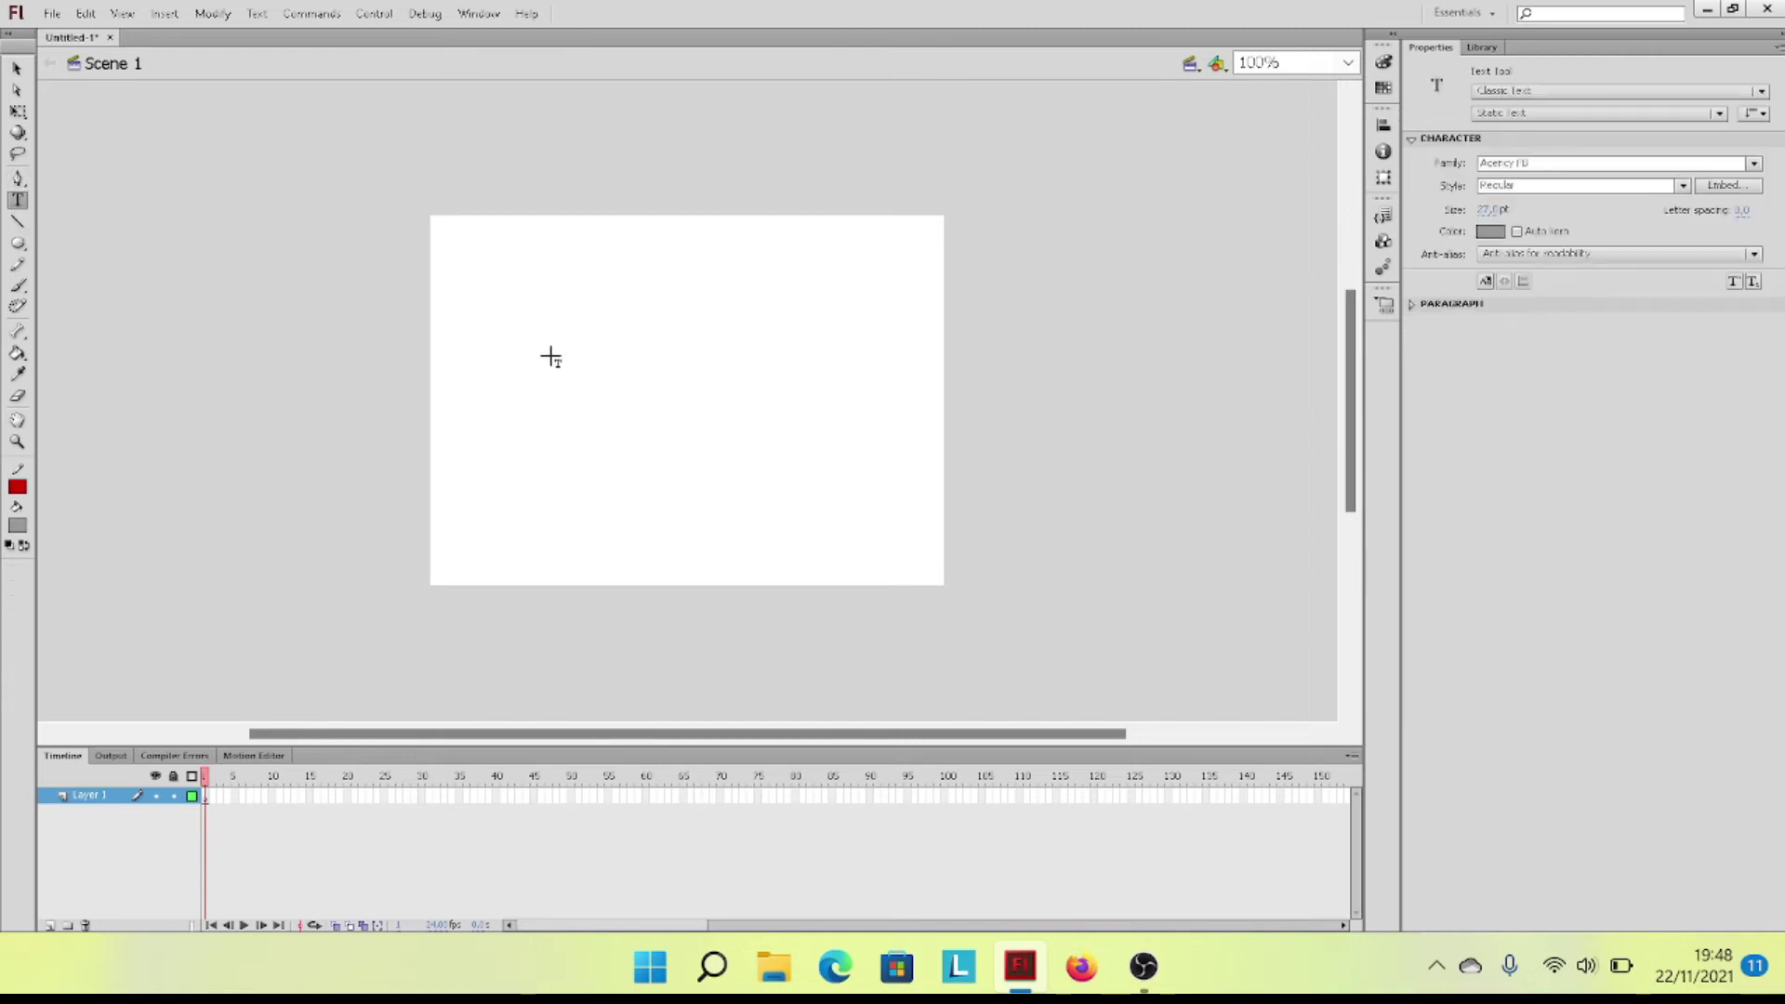
left_click(559, 322)
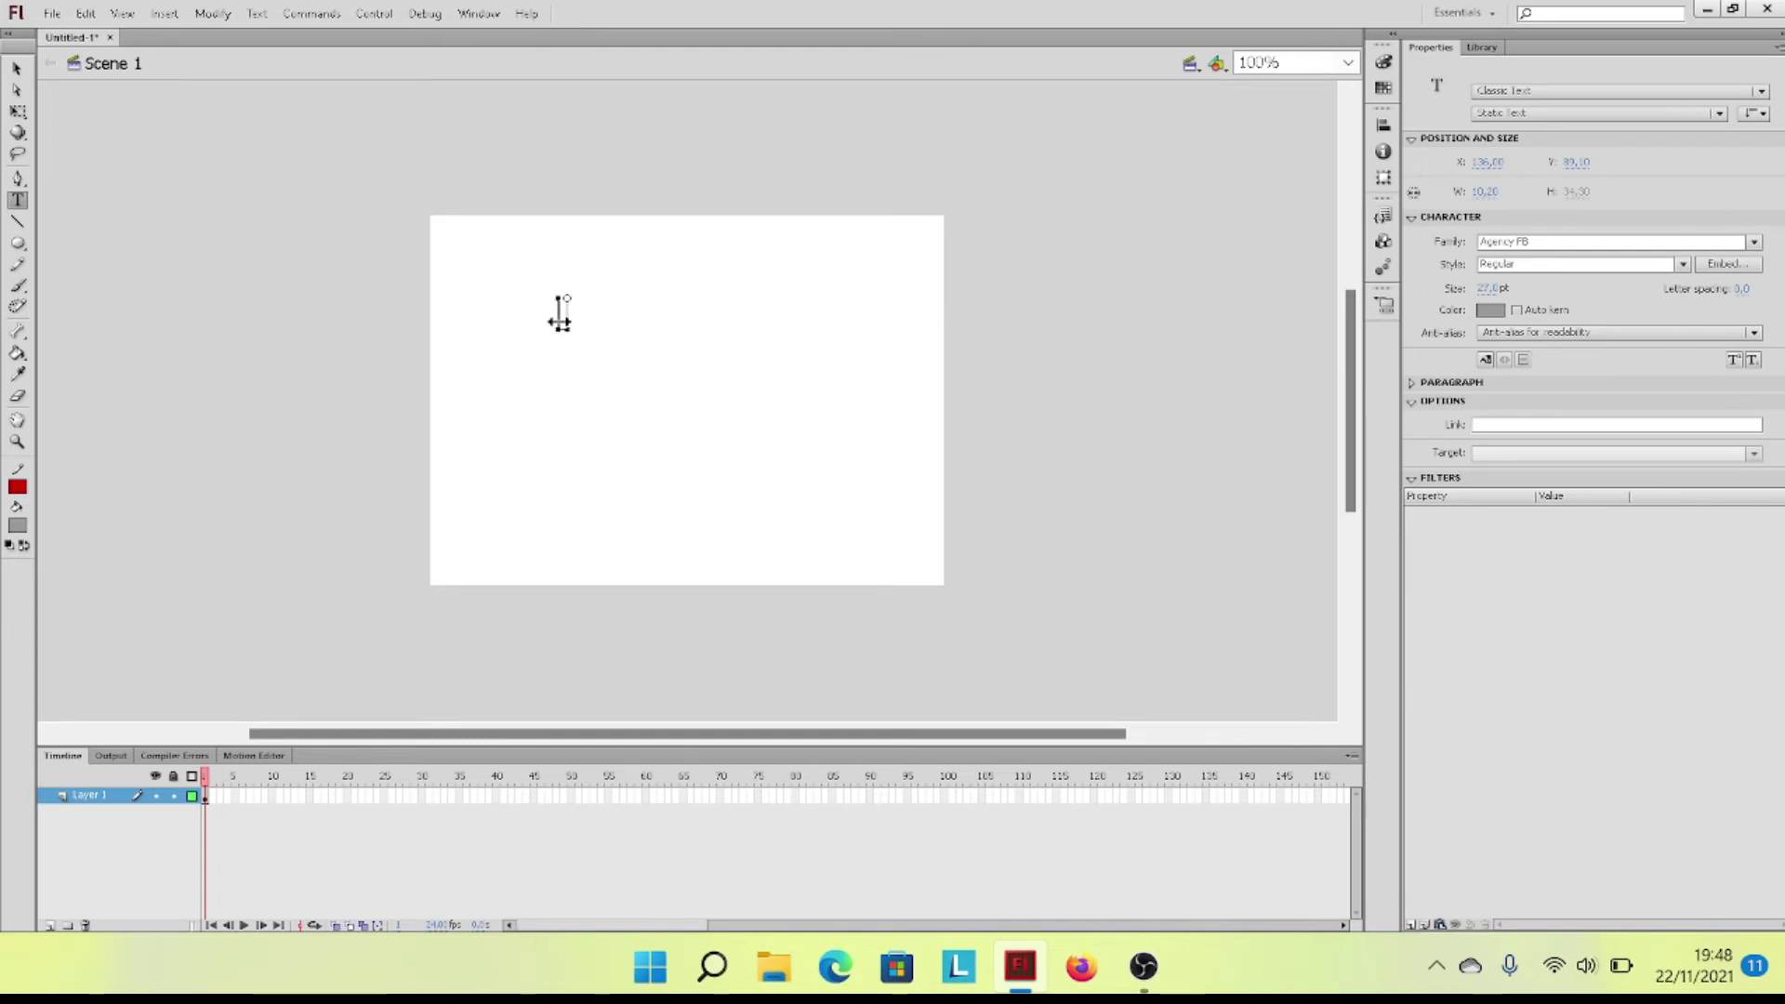
type("Chanel Fric")
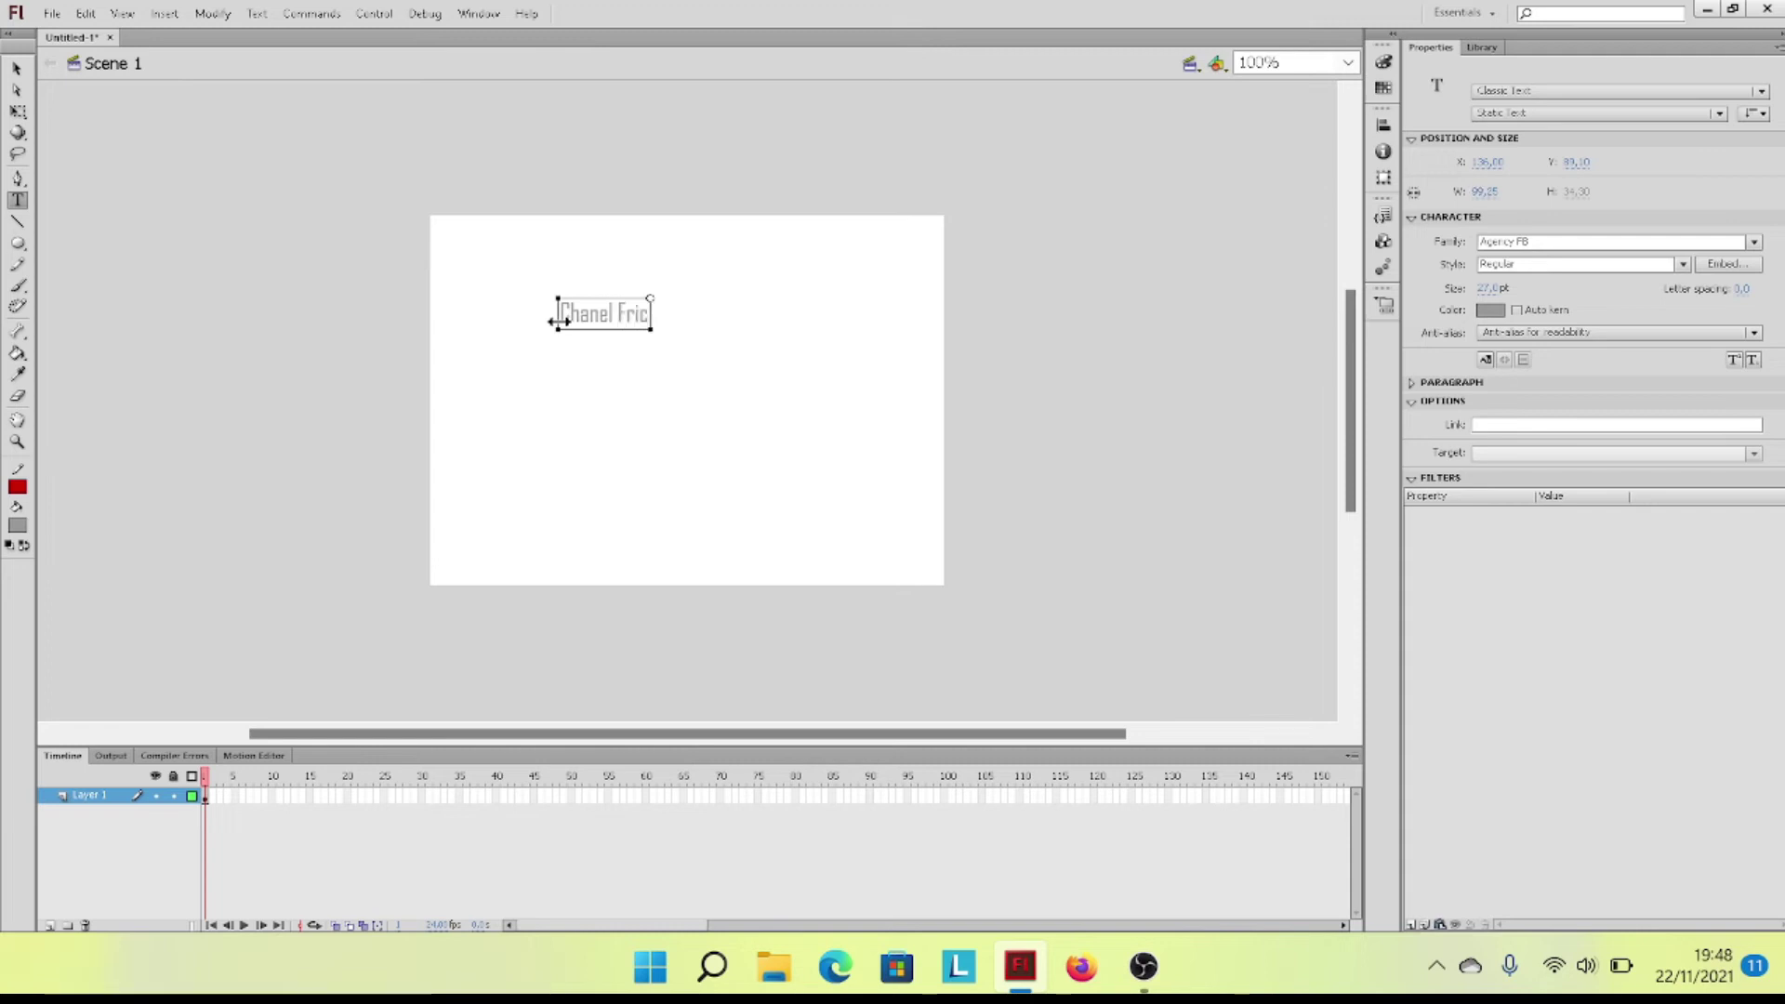
type("les Sianturi")
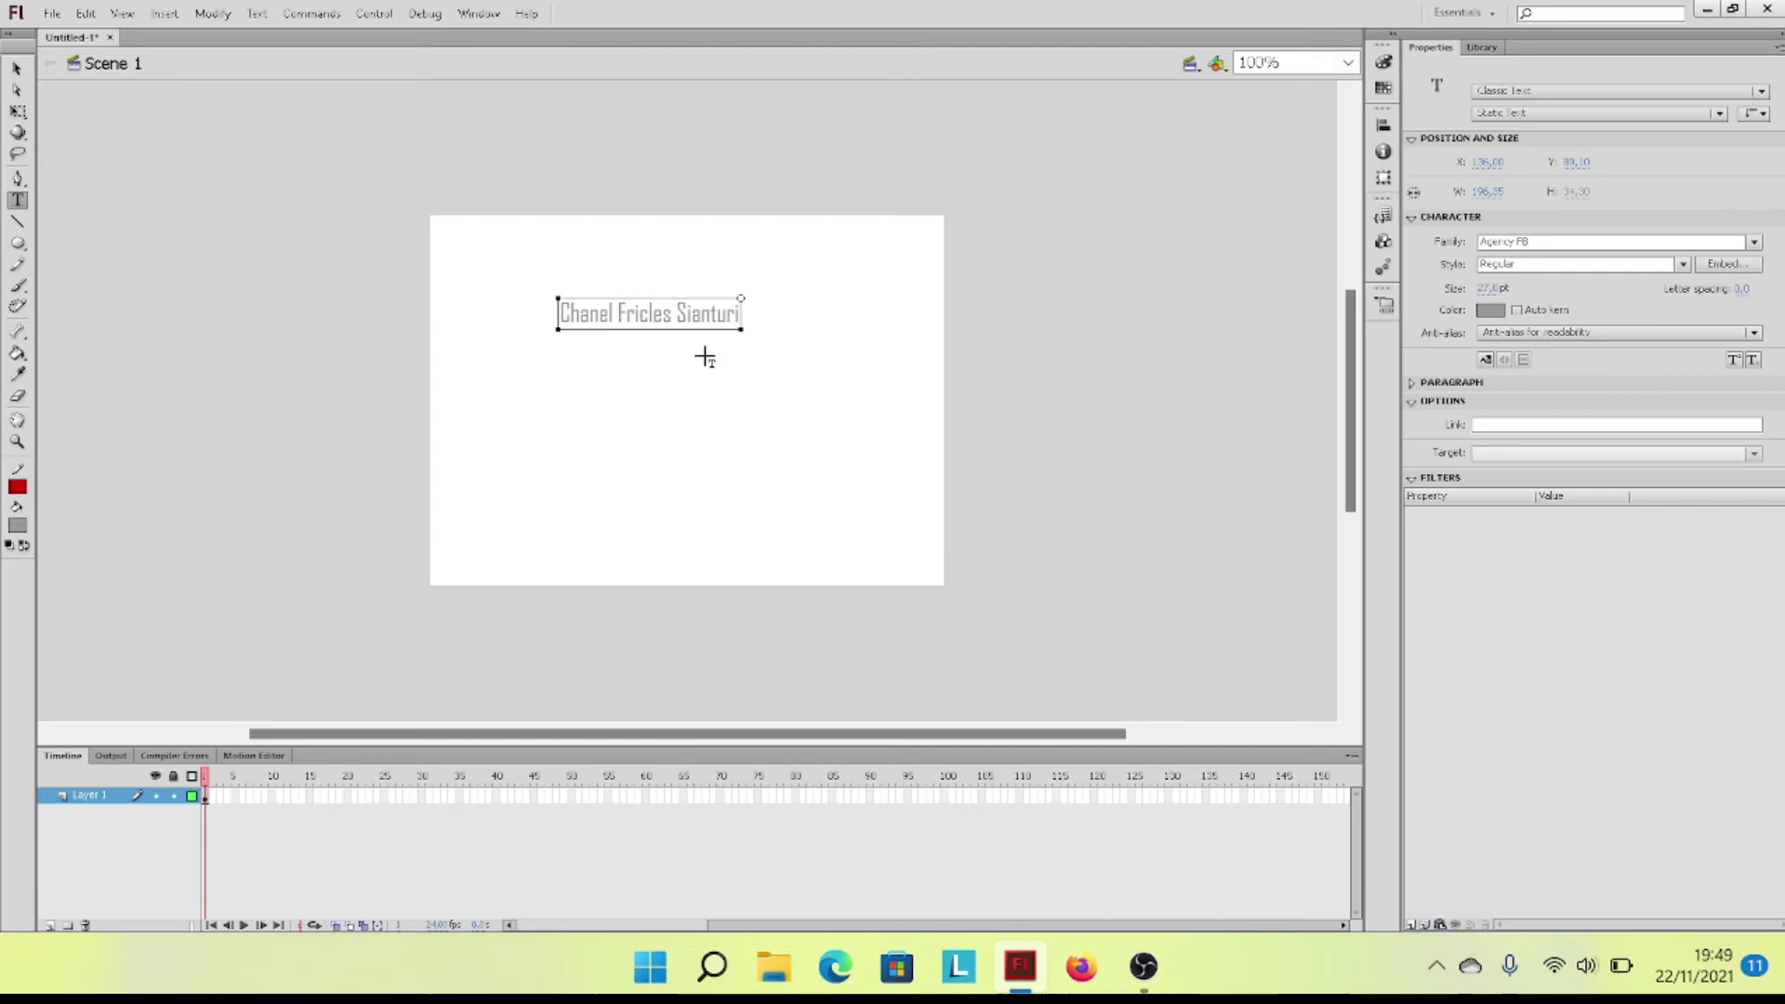
key("ctrl+a")
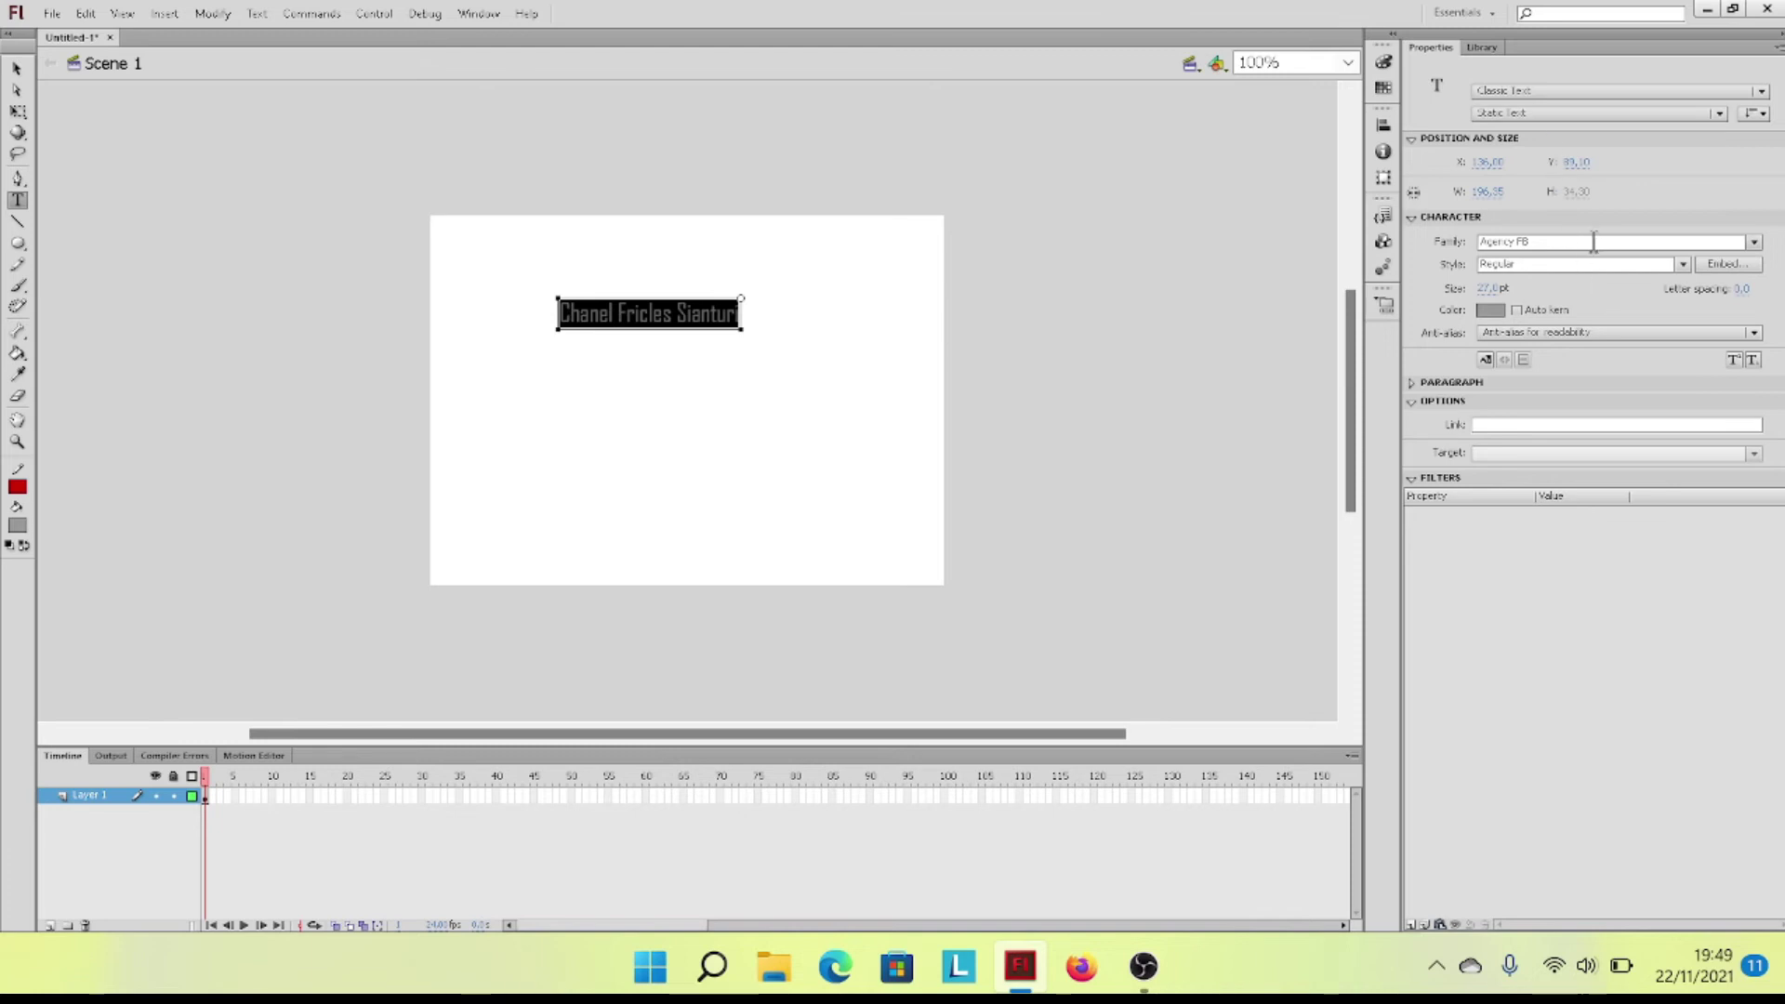
Step: Make the title red Avengeance Heroic Avenger at 56.8 pt
left_click(1754, 242)
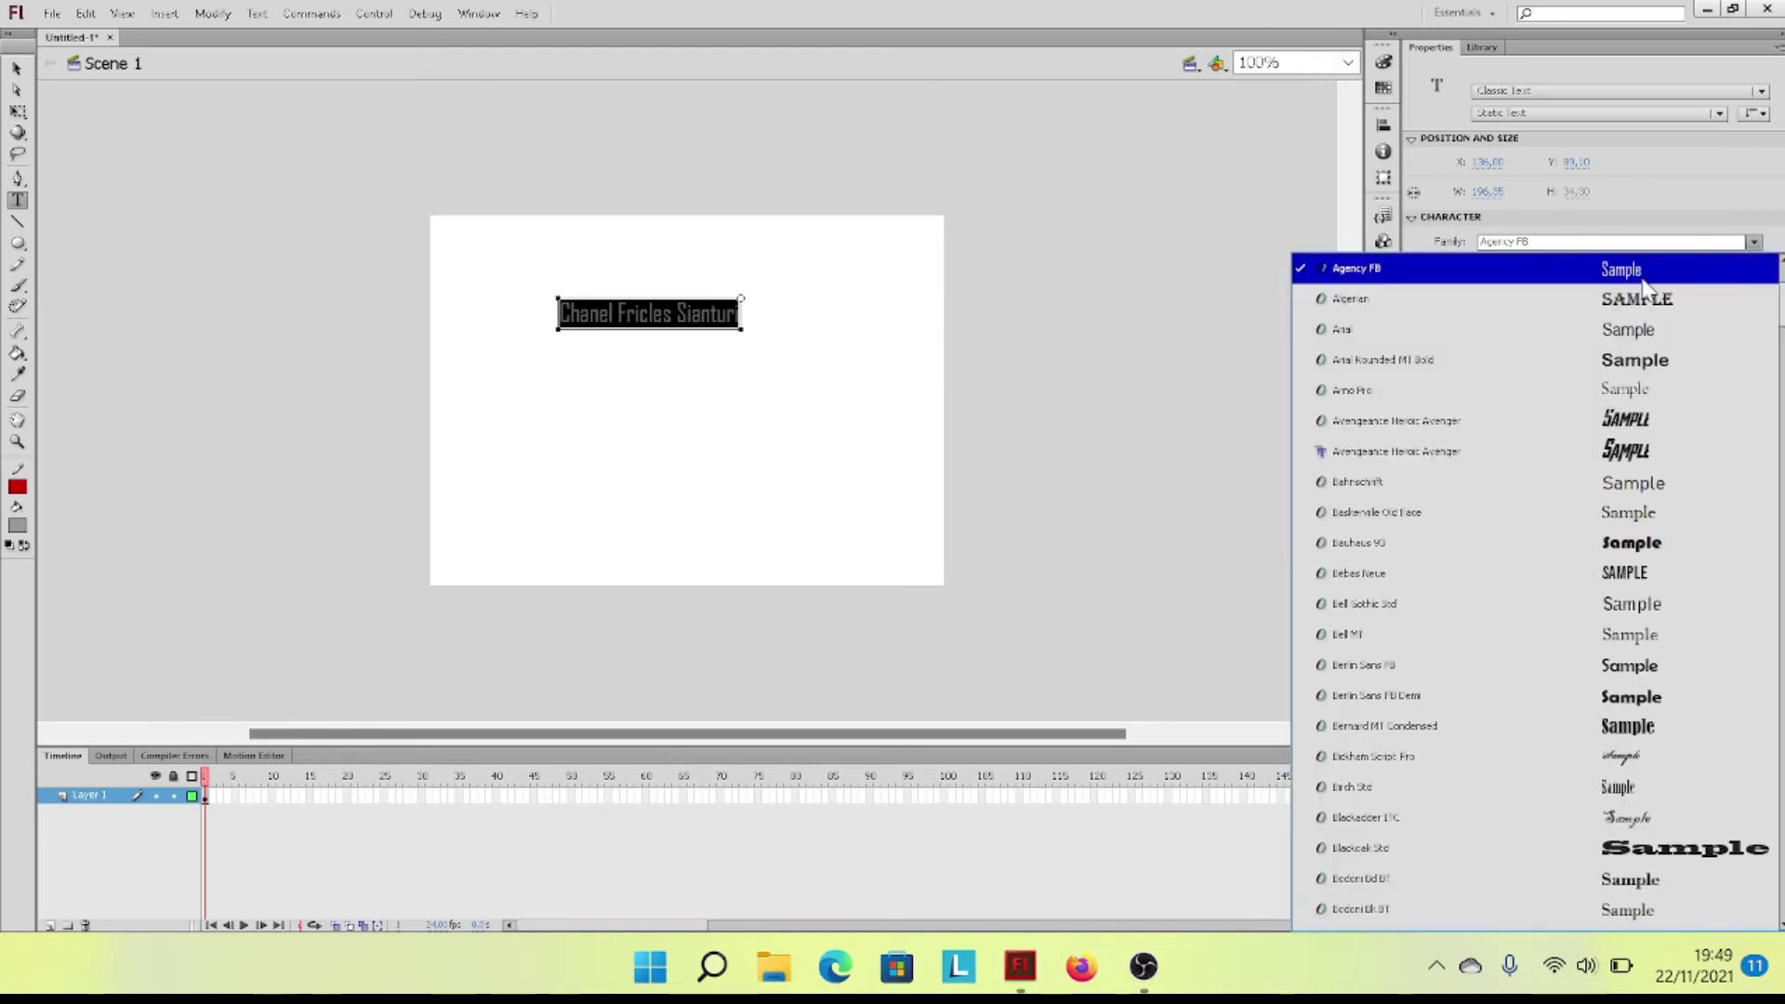
left_click(1644, 362)
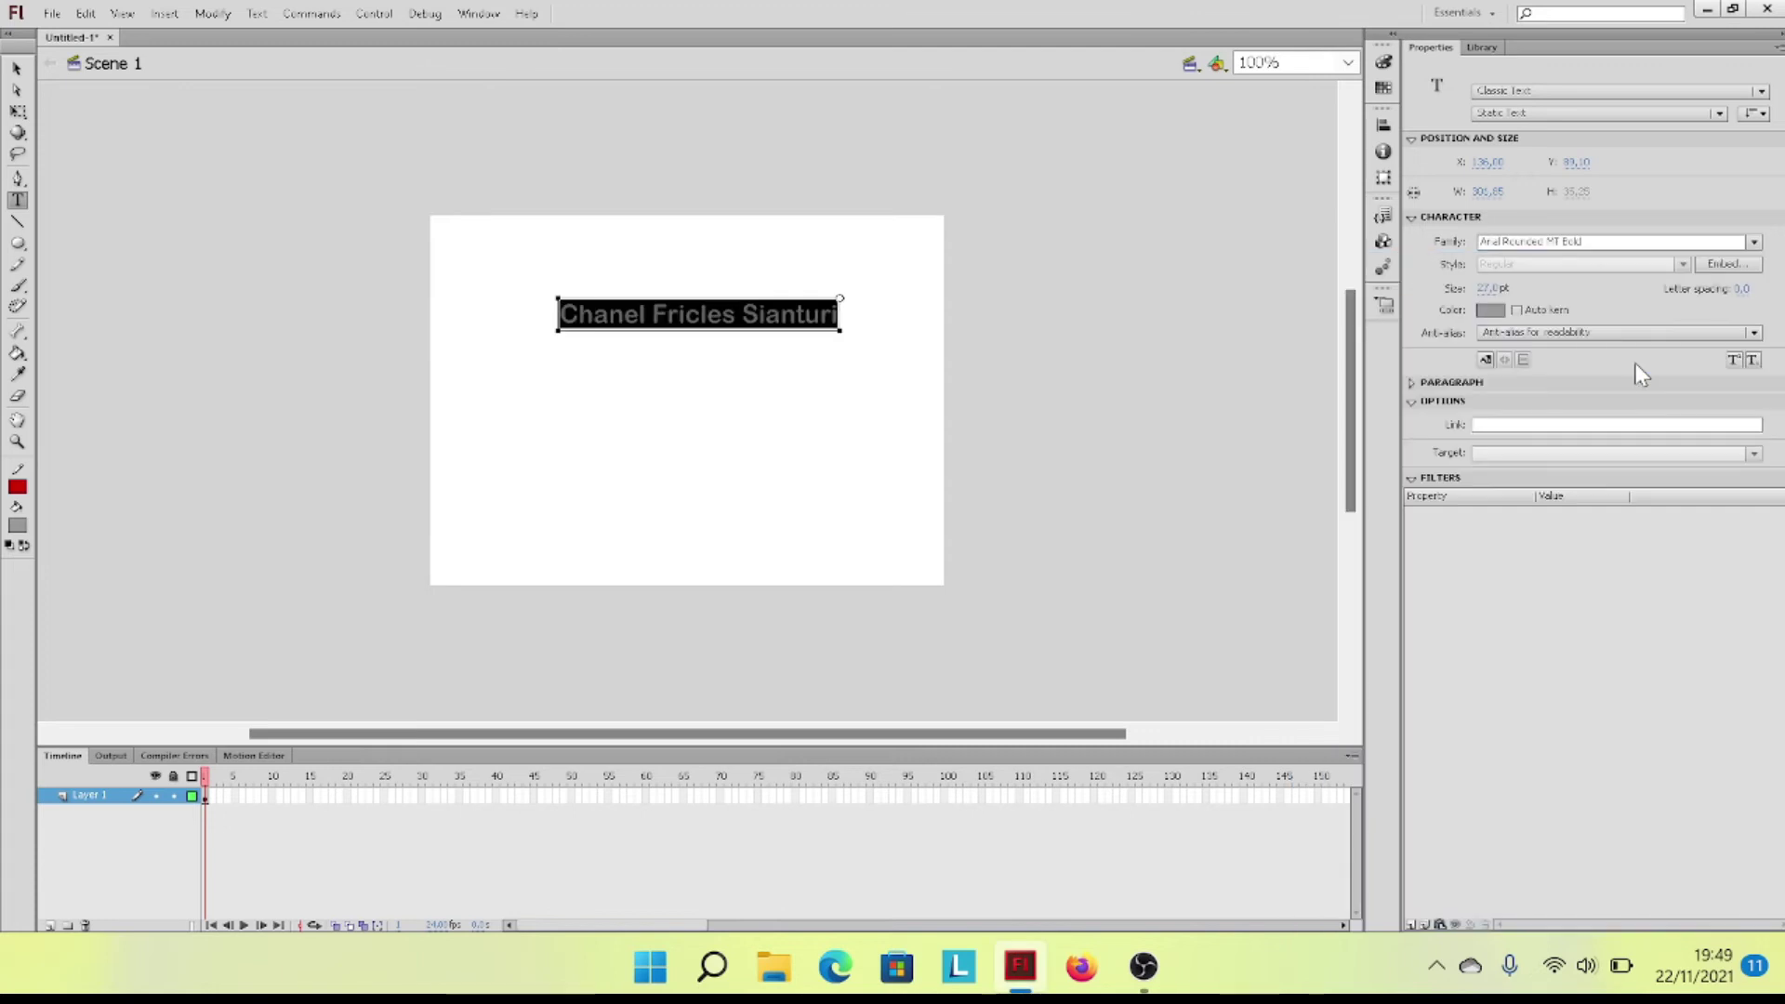
left_click(1754, 242)
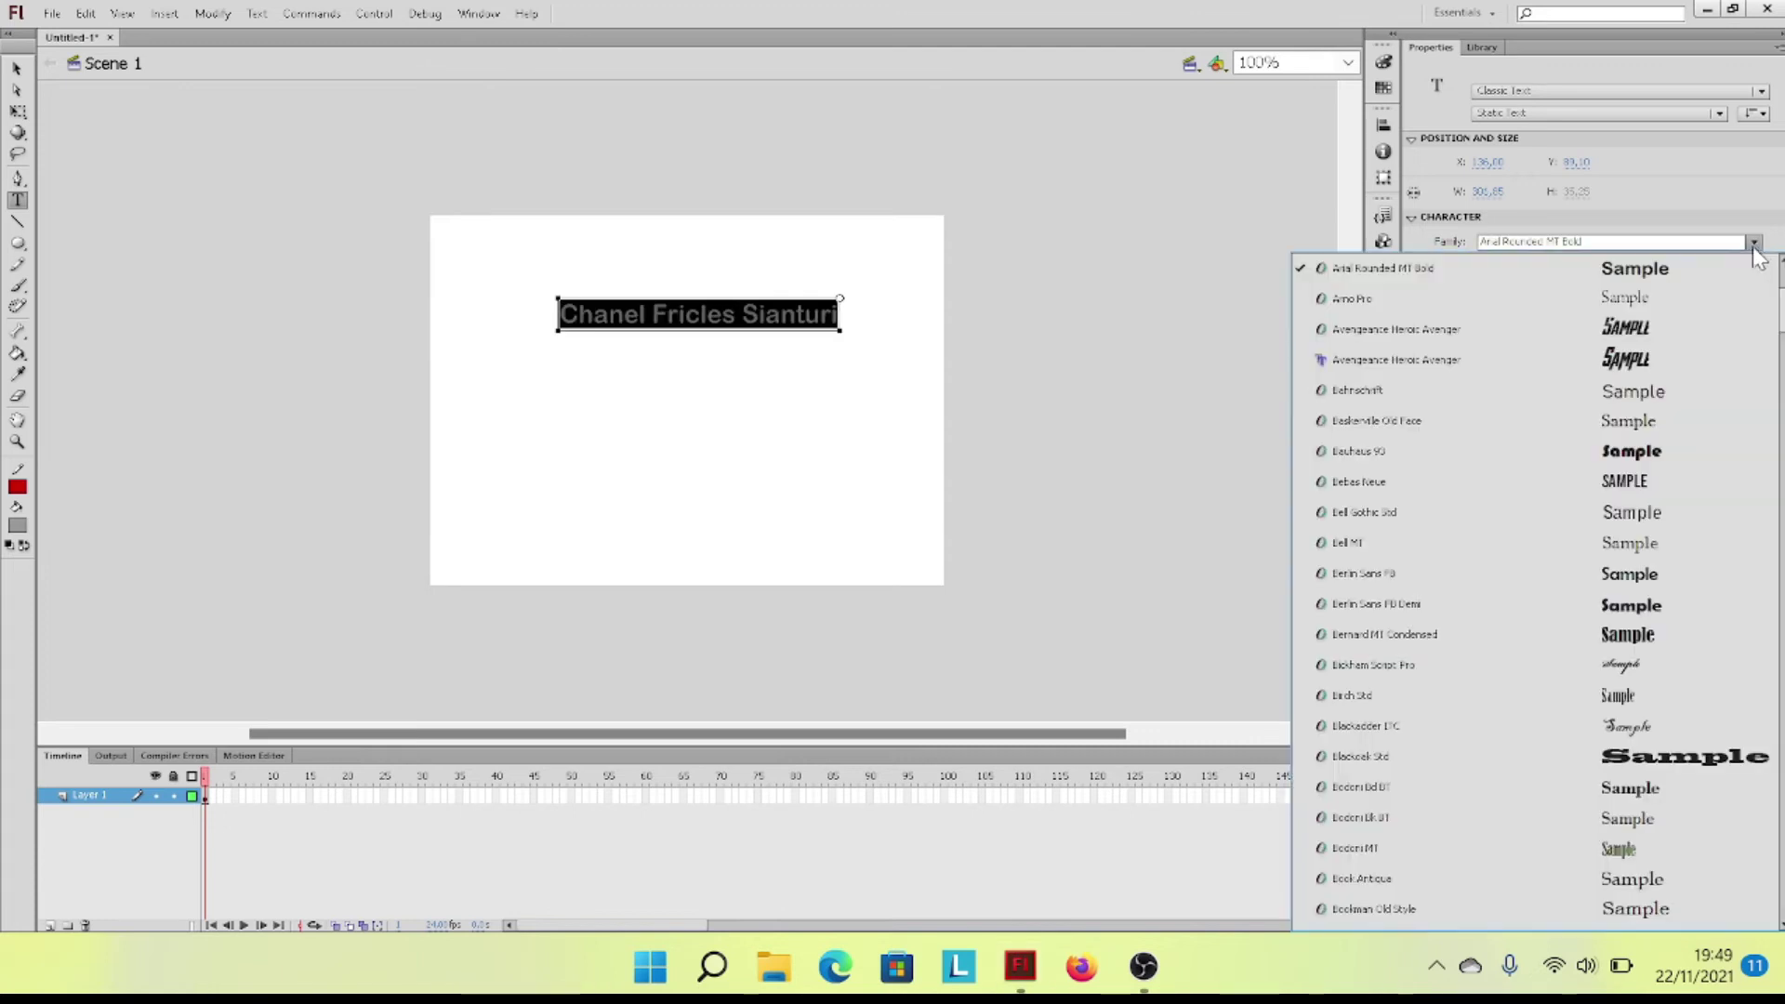
left_click(1643, 369)
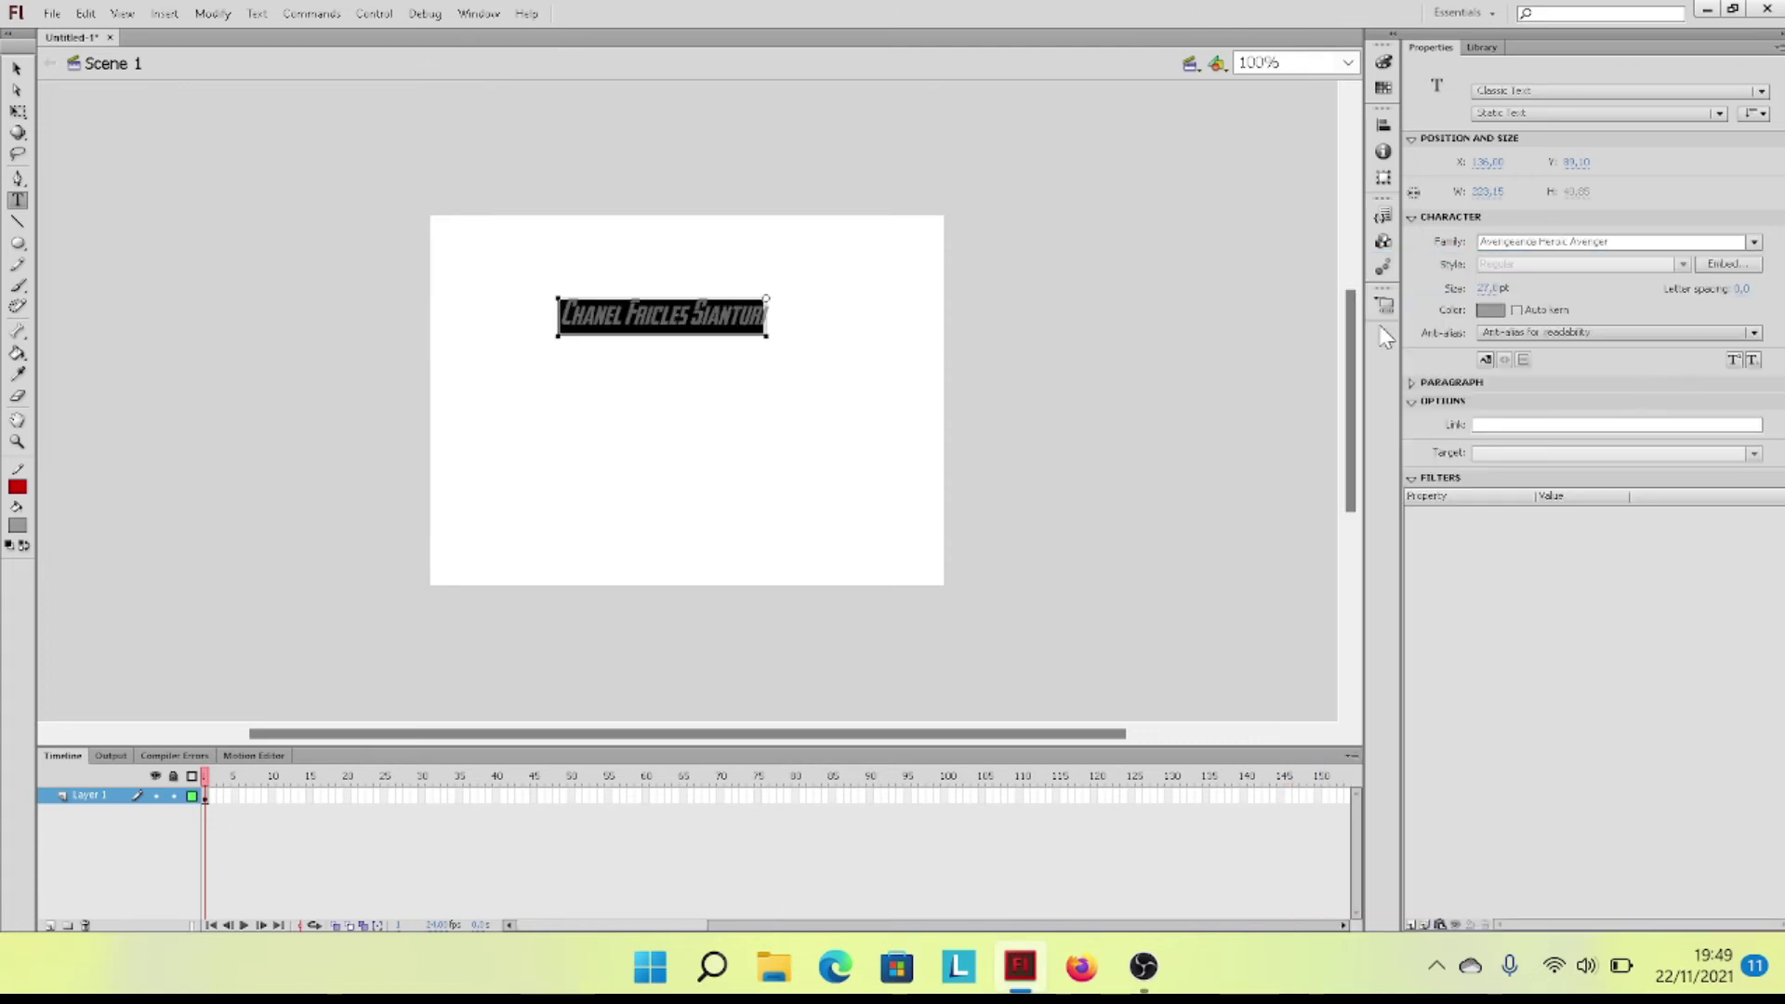
left_click_drag(1486, 296, 1521, 293)
left_click(1498, 309)
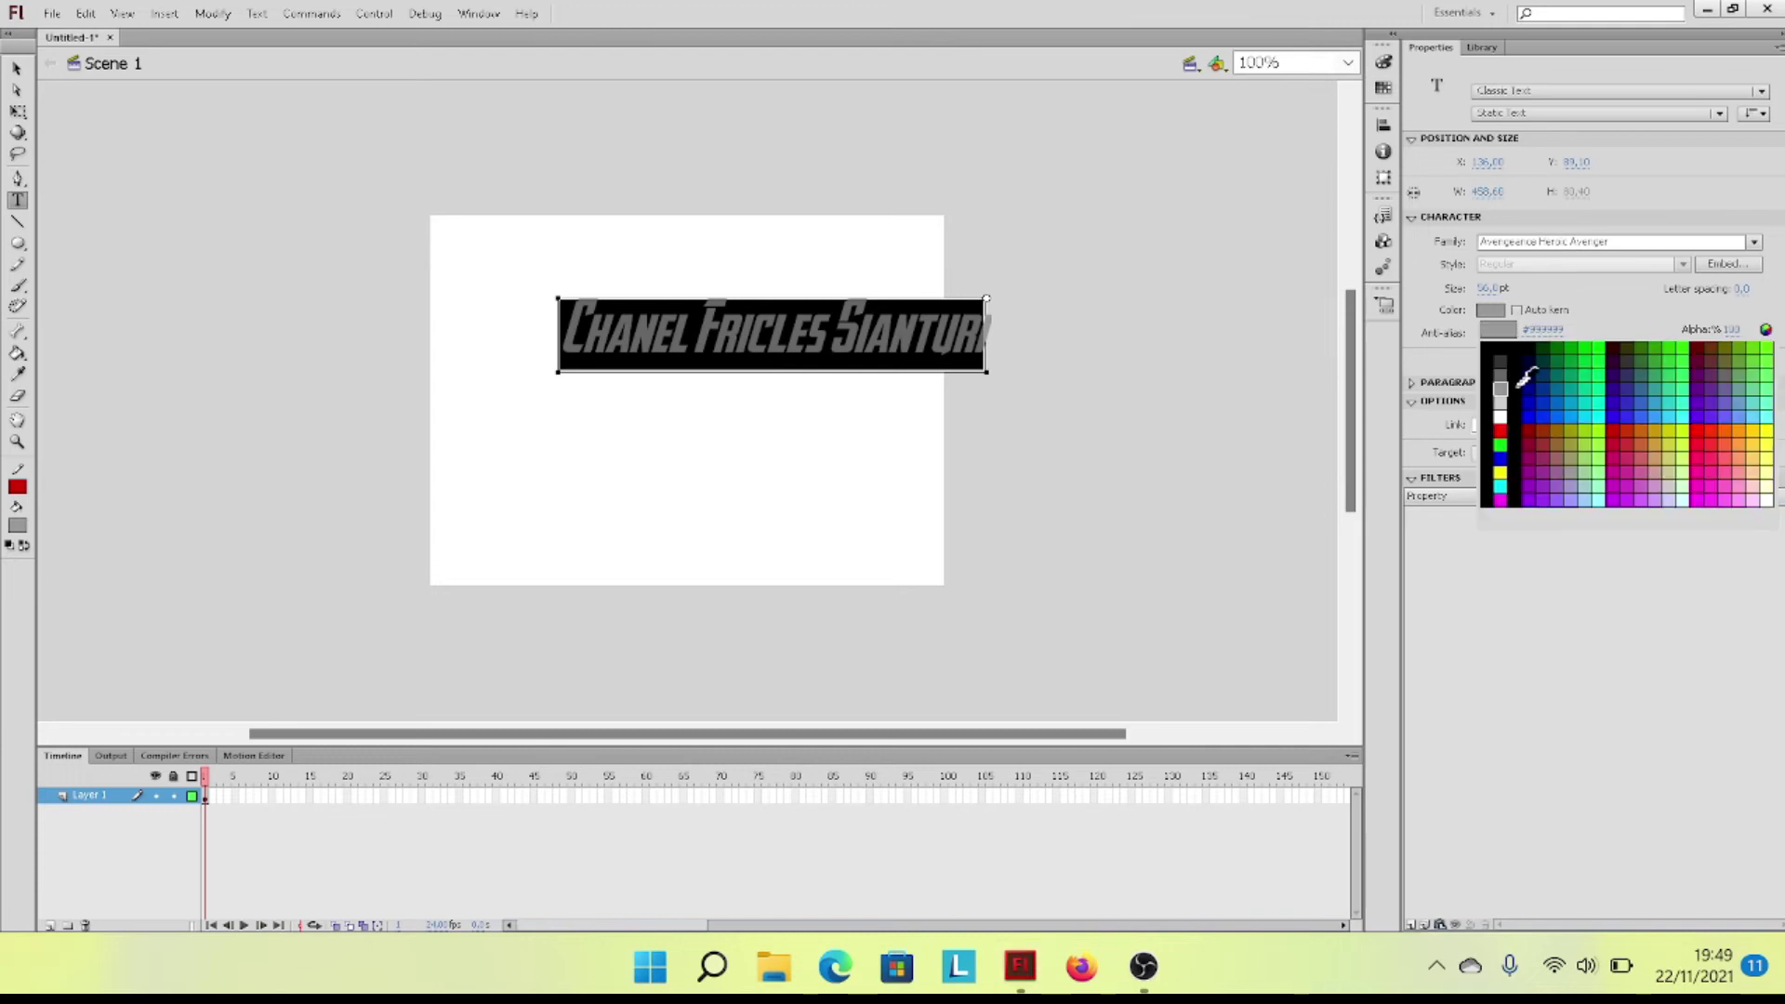
left_click(1503, 429)
left_click(16, 68)
Step: Drag the title left and slightly lower on the stage, then enter its text for editing
left_click_drag(891, 370, 770, 376)
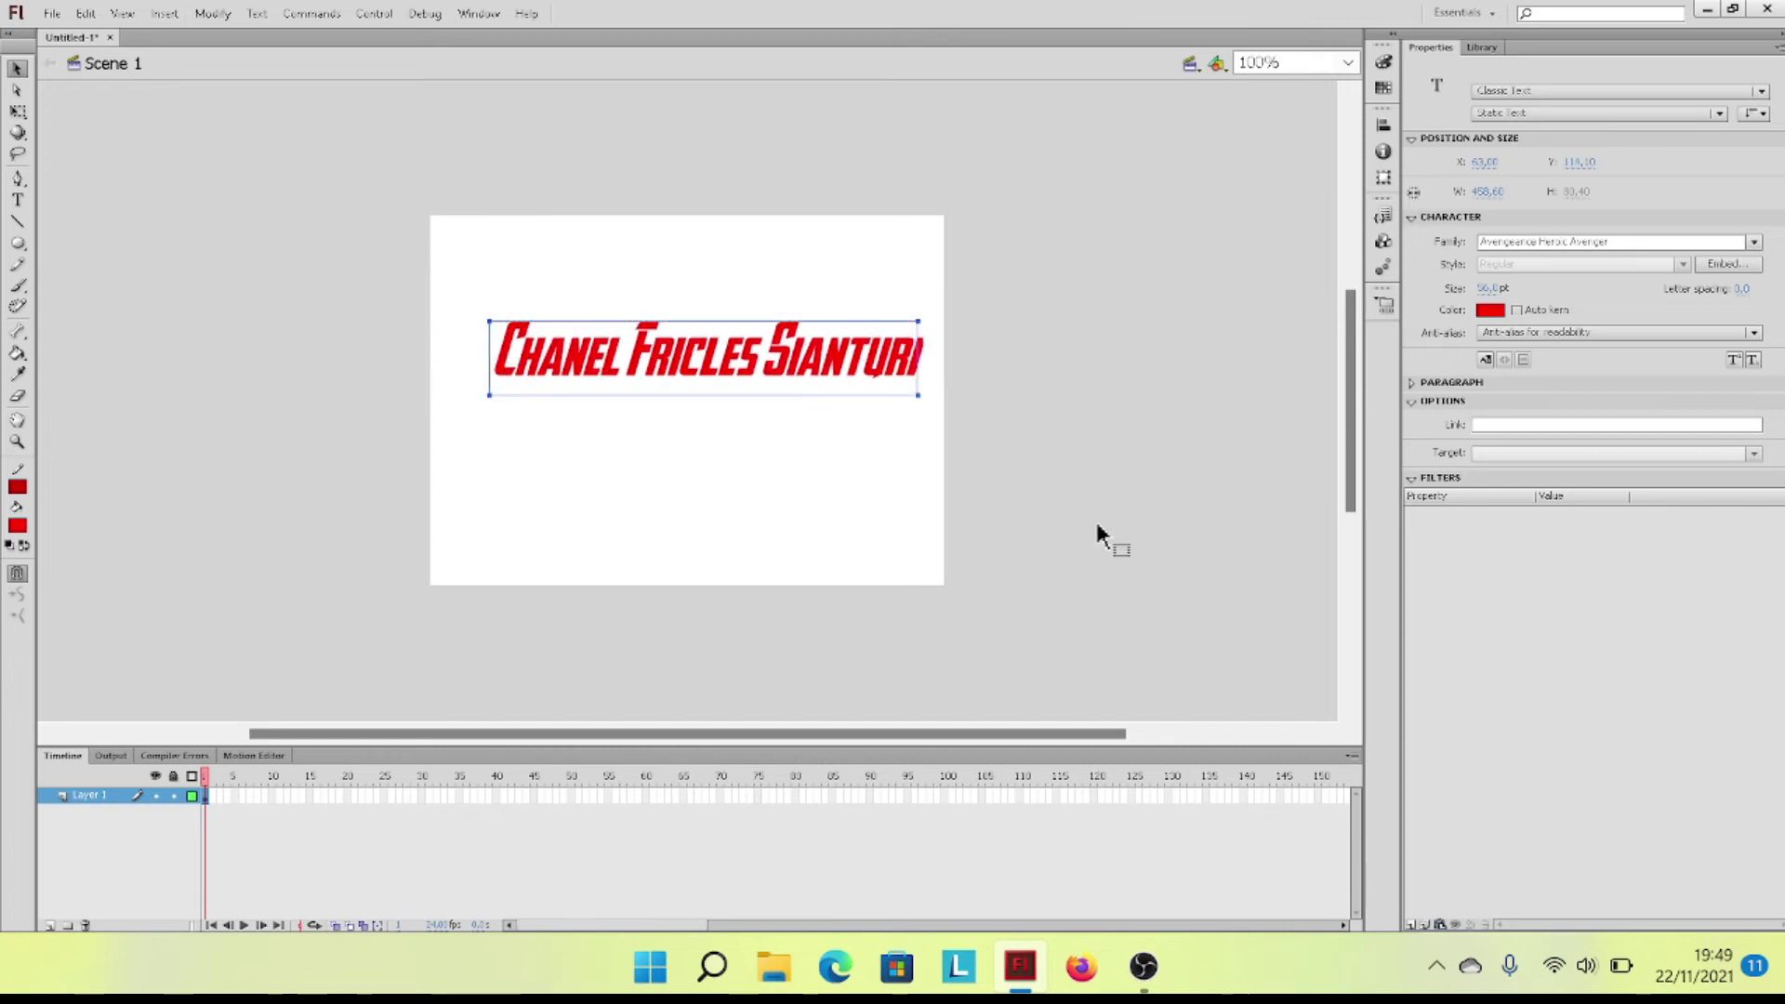
left_click(1097, 522)
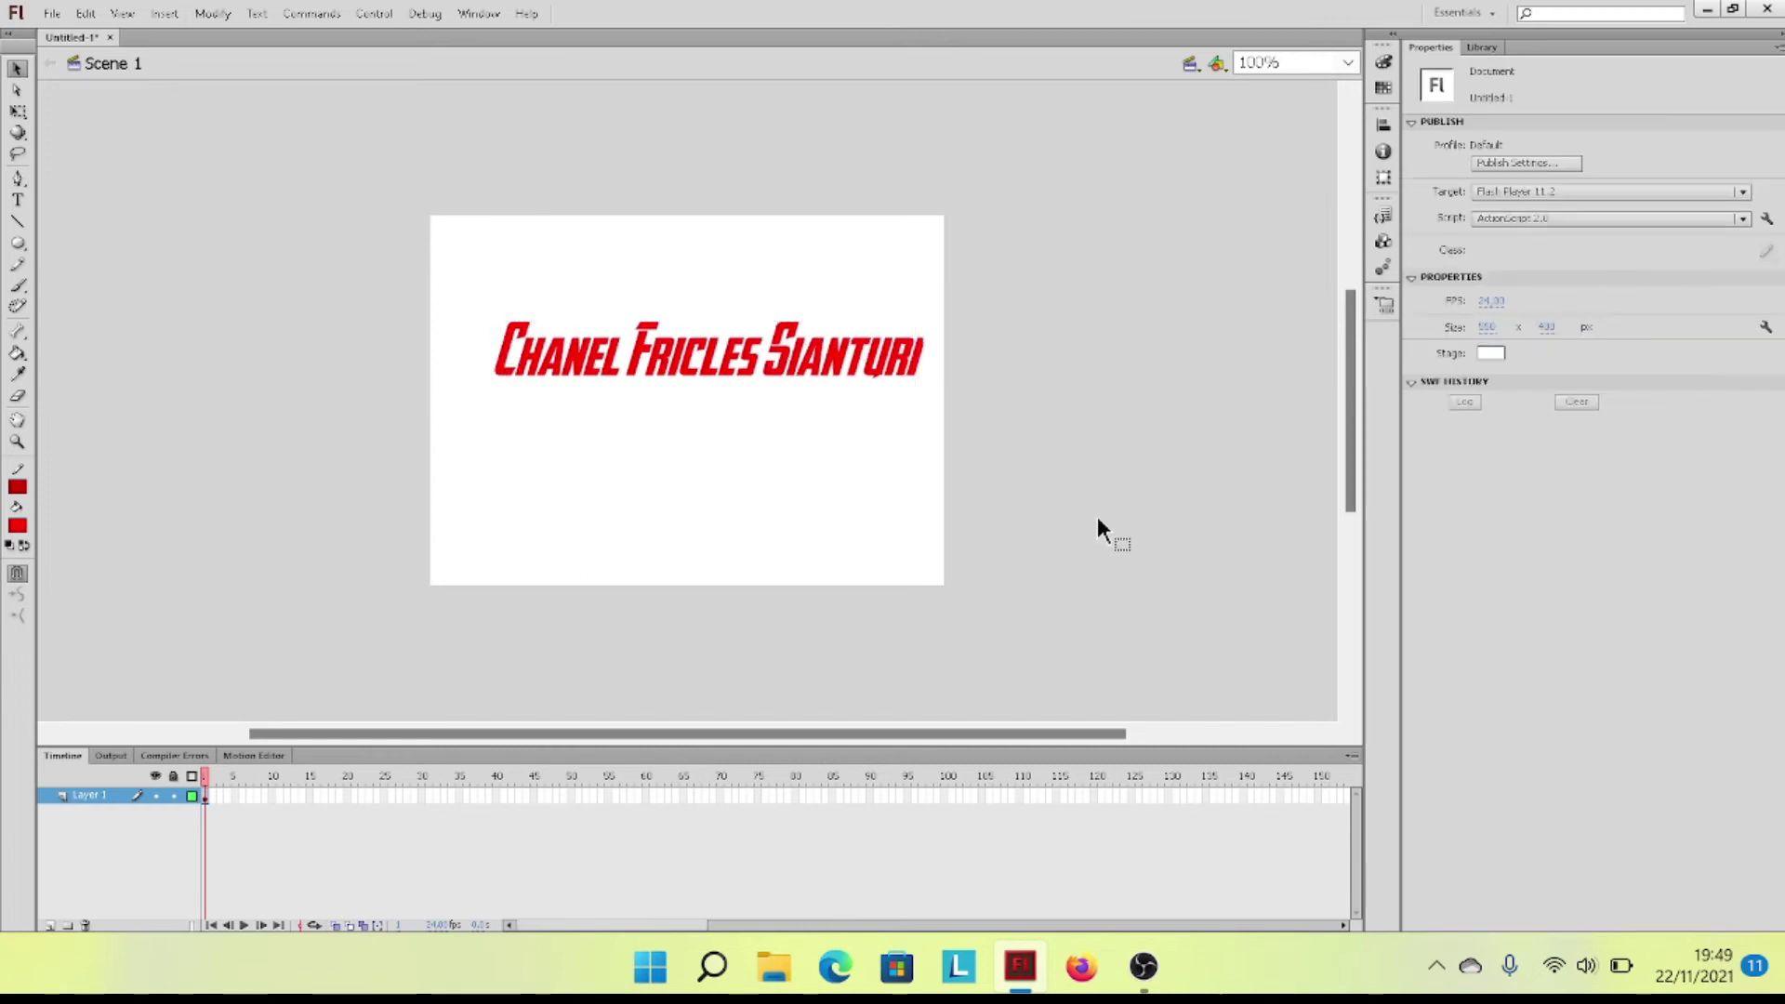
double_click(840, 375)
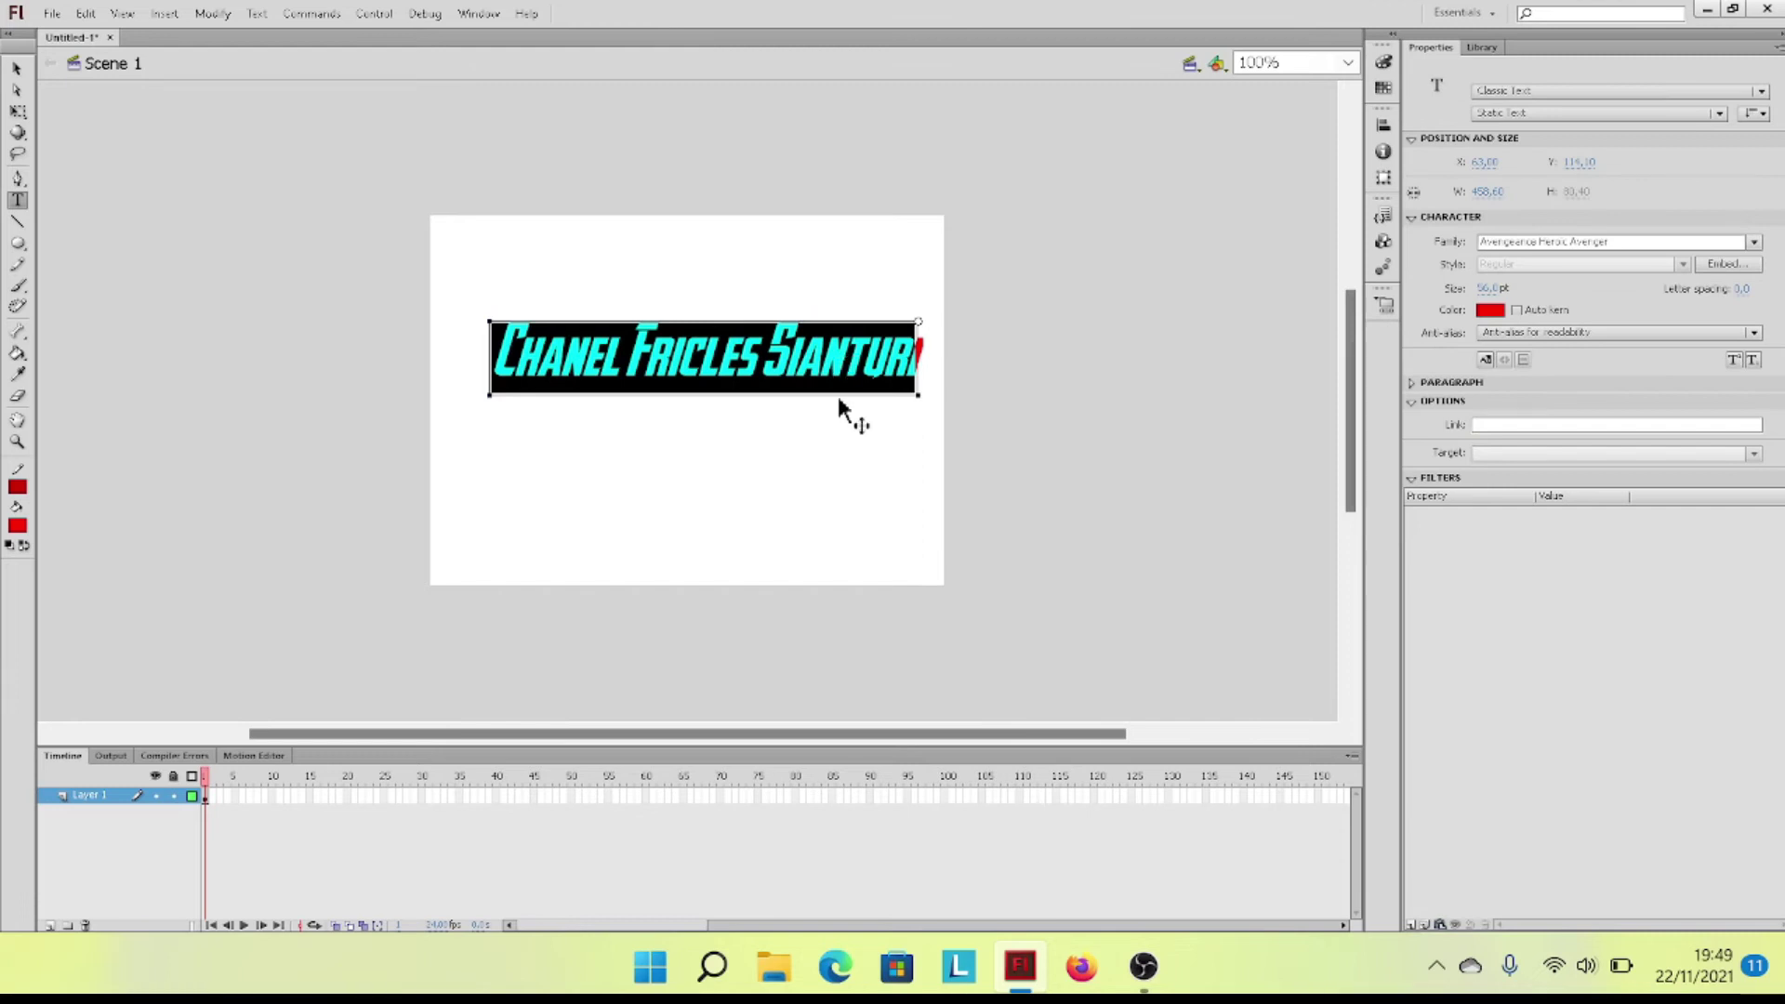
Step: Exit text editing and move the red title up near the stage top, at Y 96
left_click(843, 428)
left_click(797, 366)
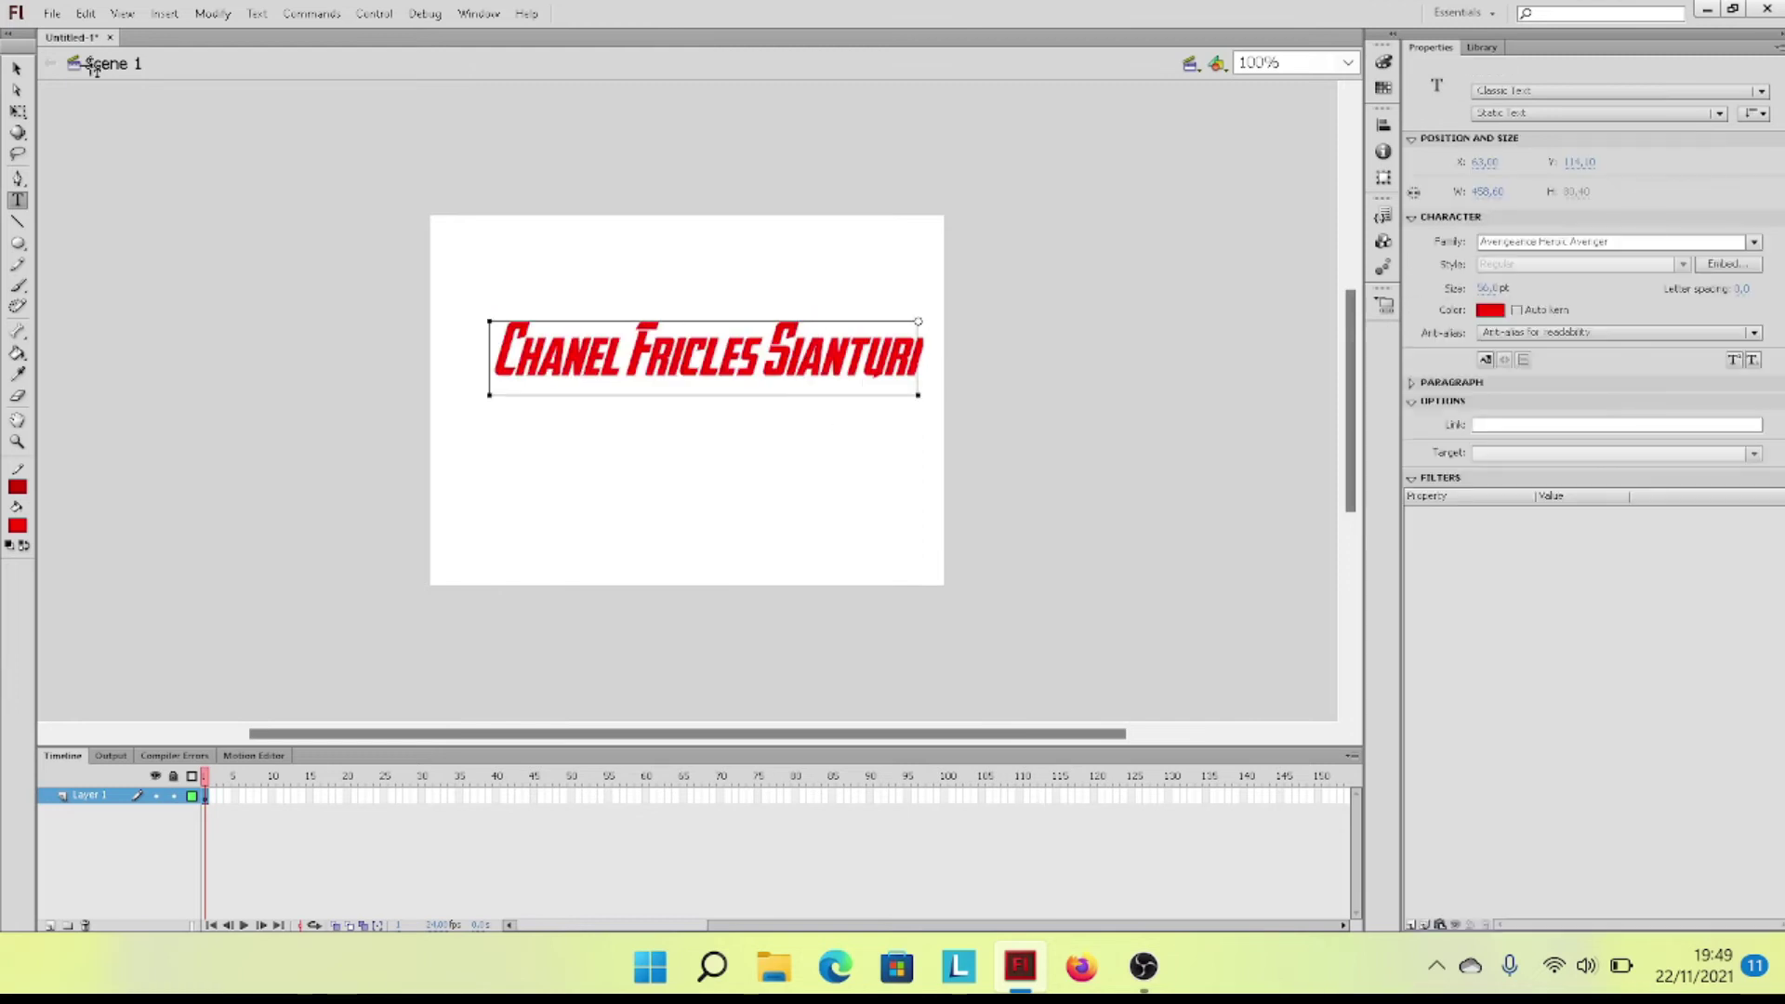
left_click(17, 72)
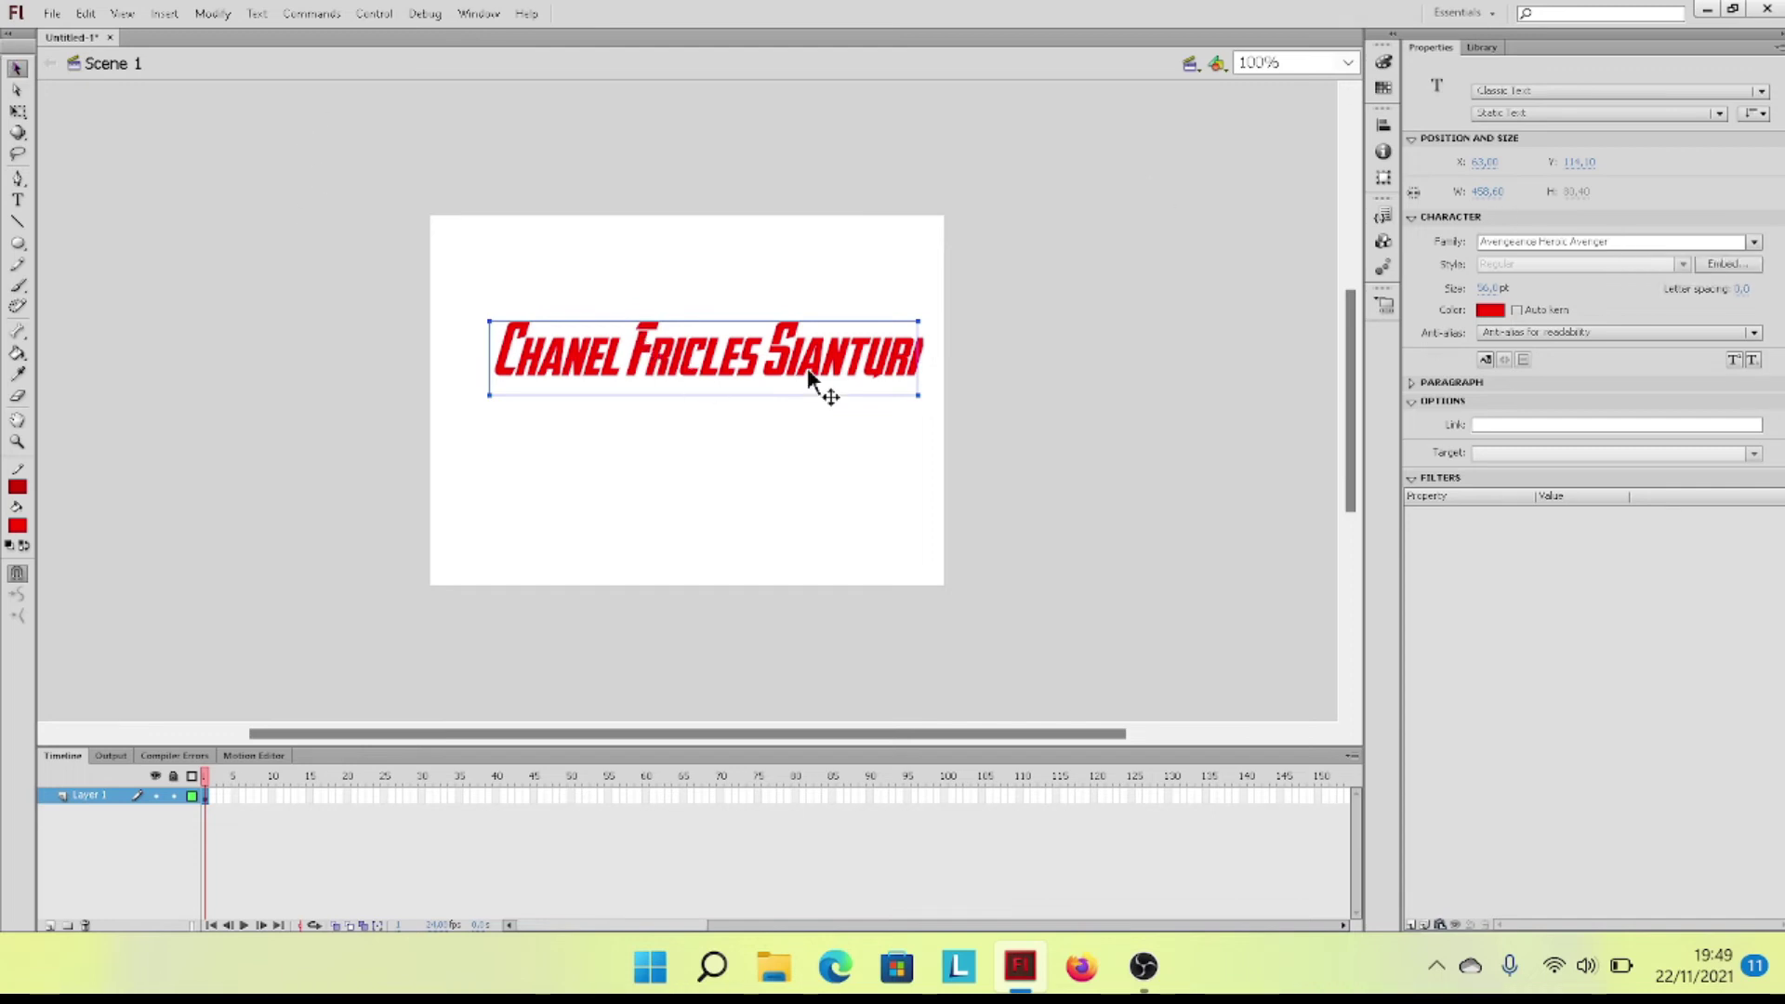
left_click_drag(796, 368, 783, 390)
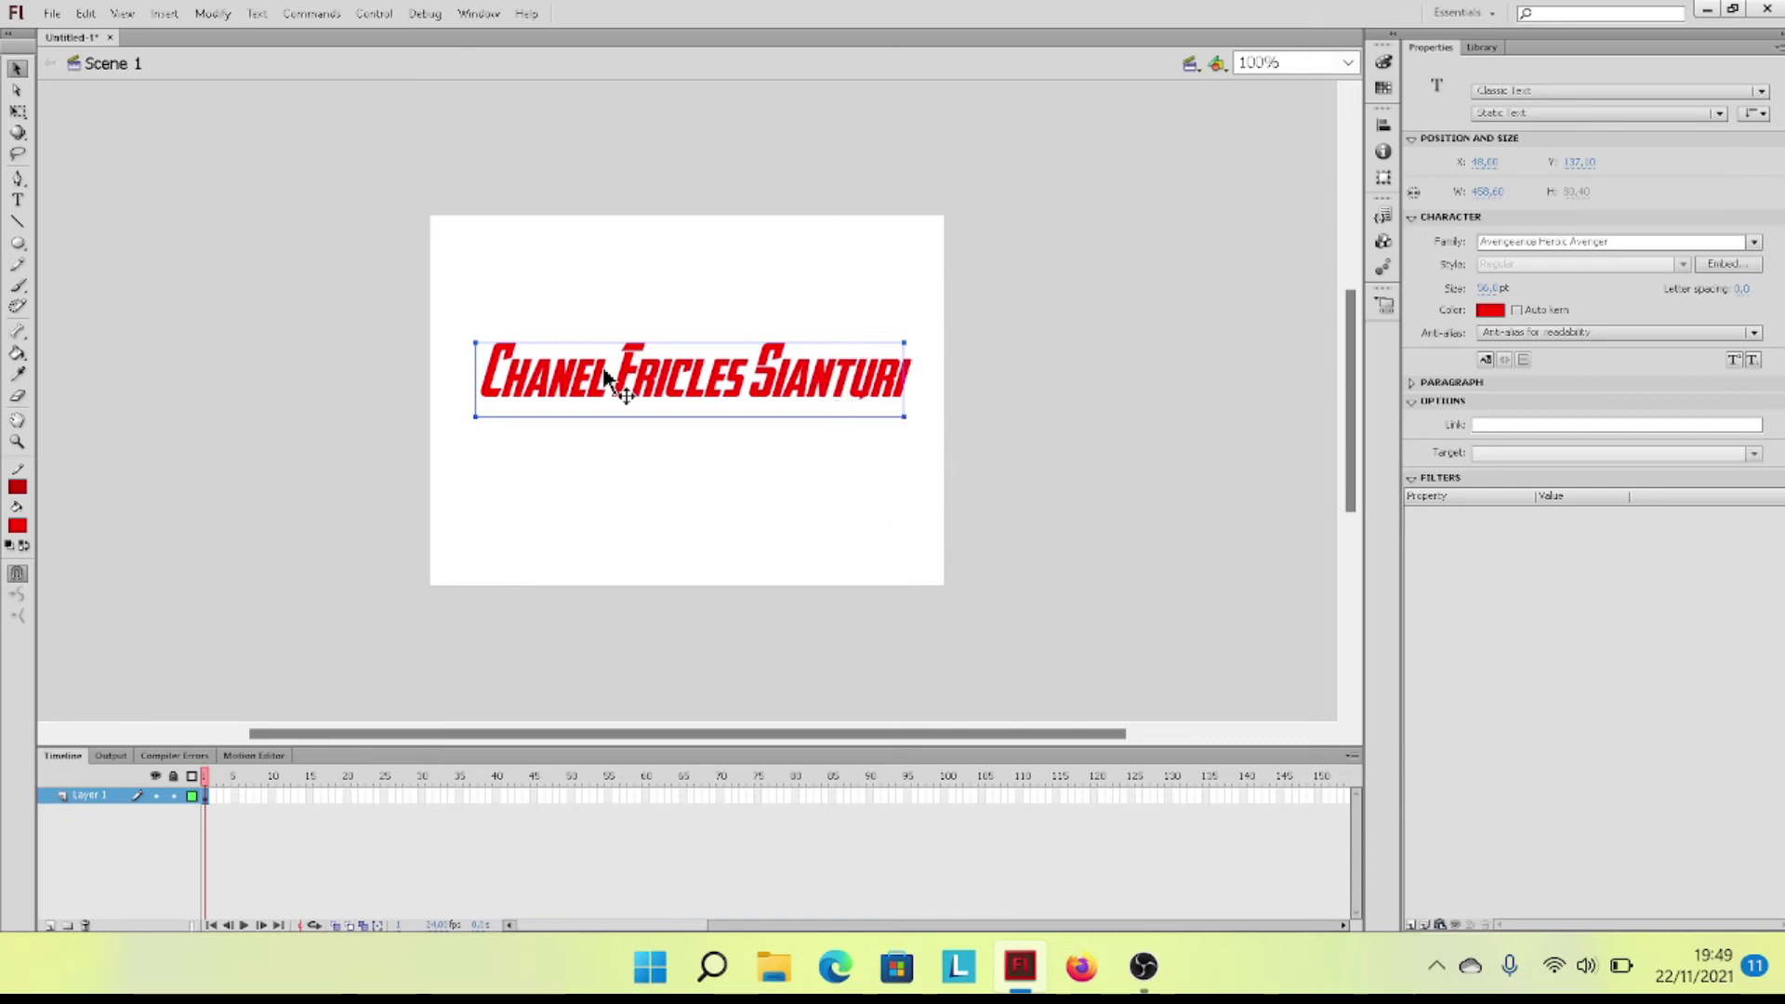
left_click(458, 296)
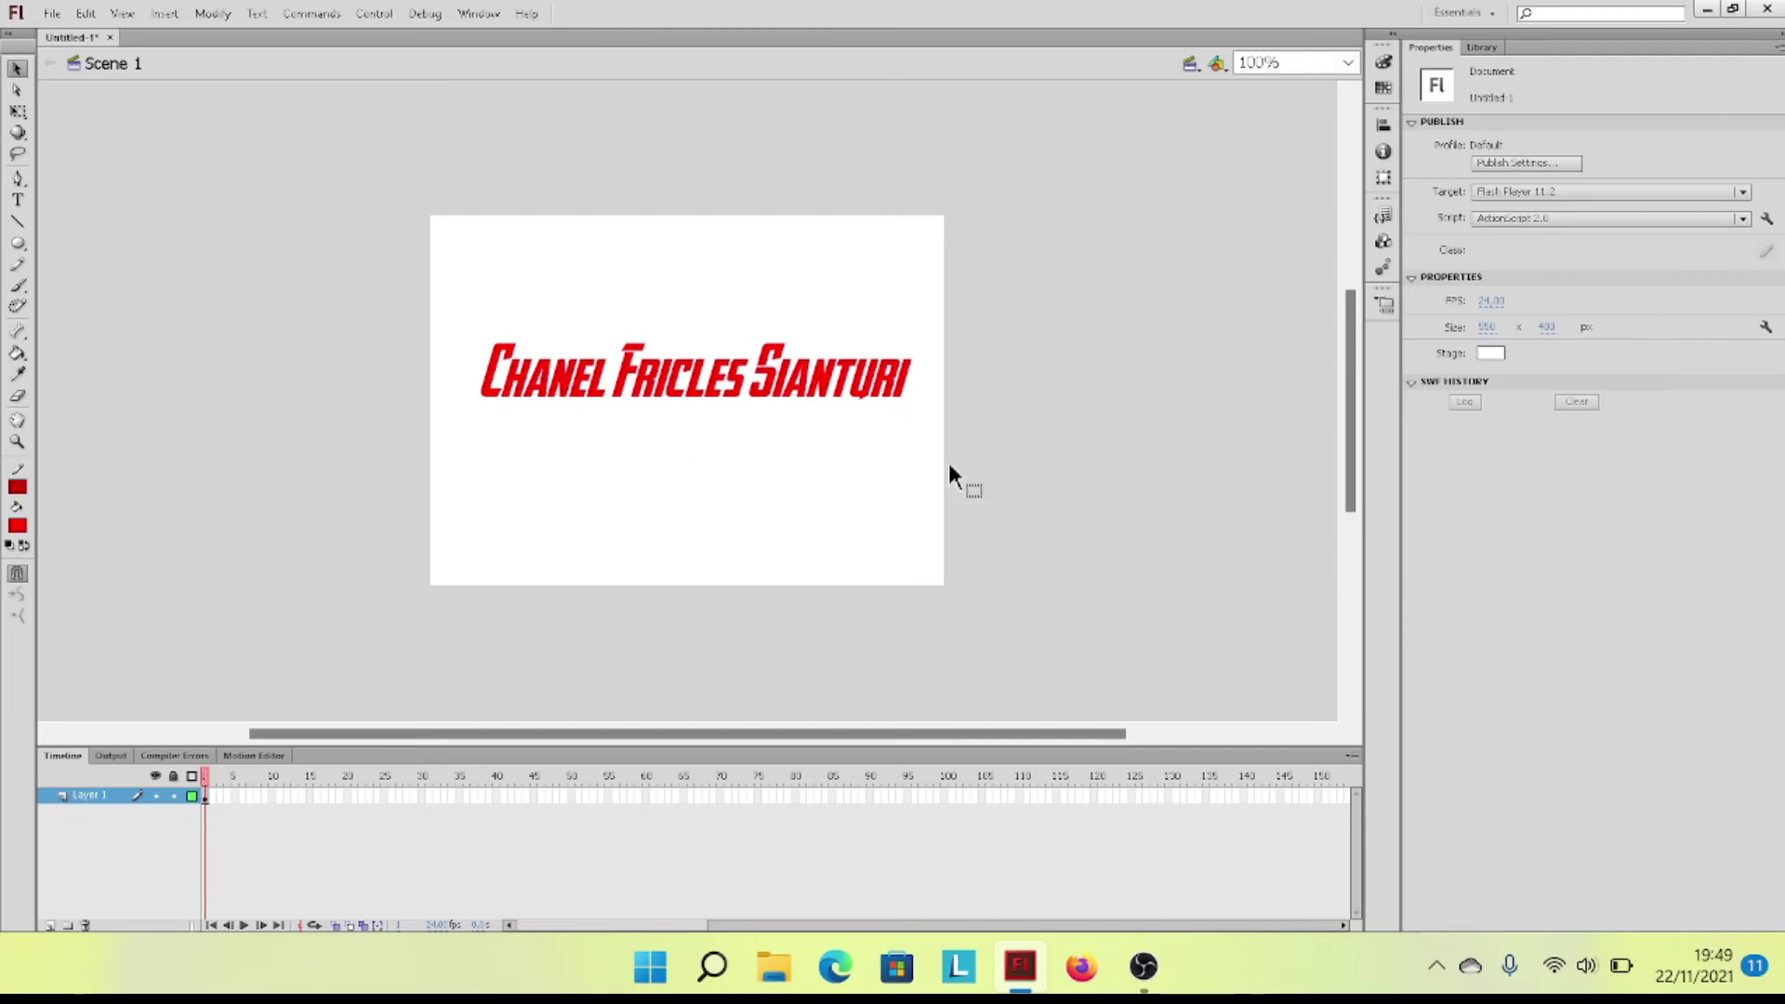
left_click(790, 389)
left_click_drag(791, 389, 791, 316)
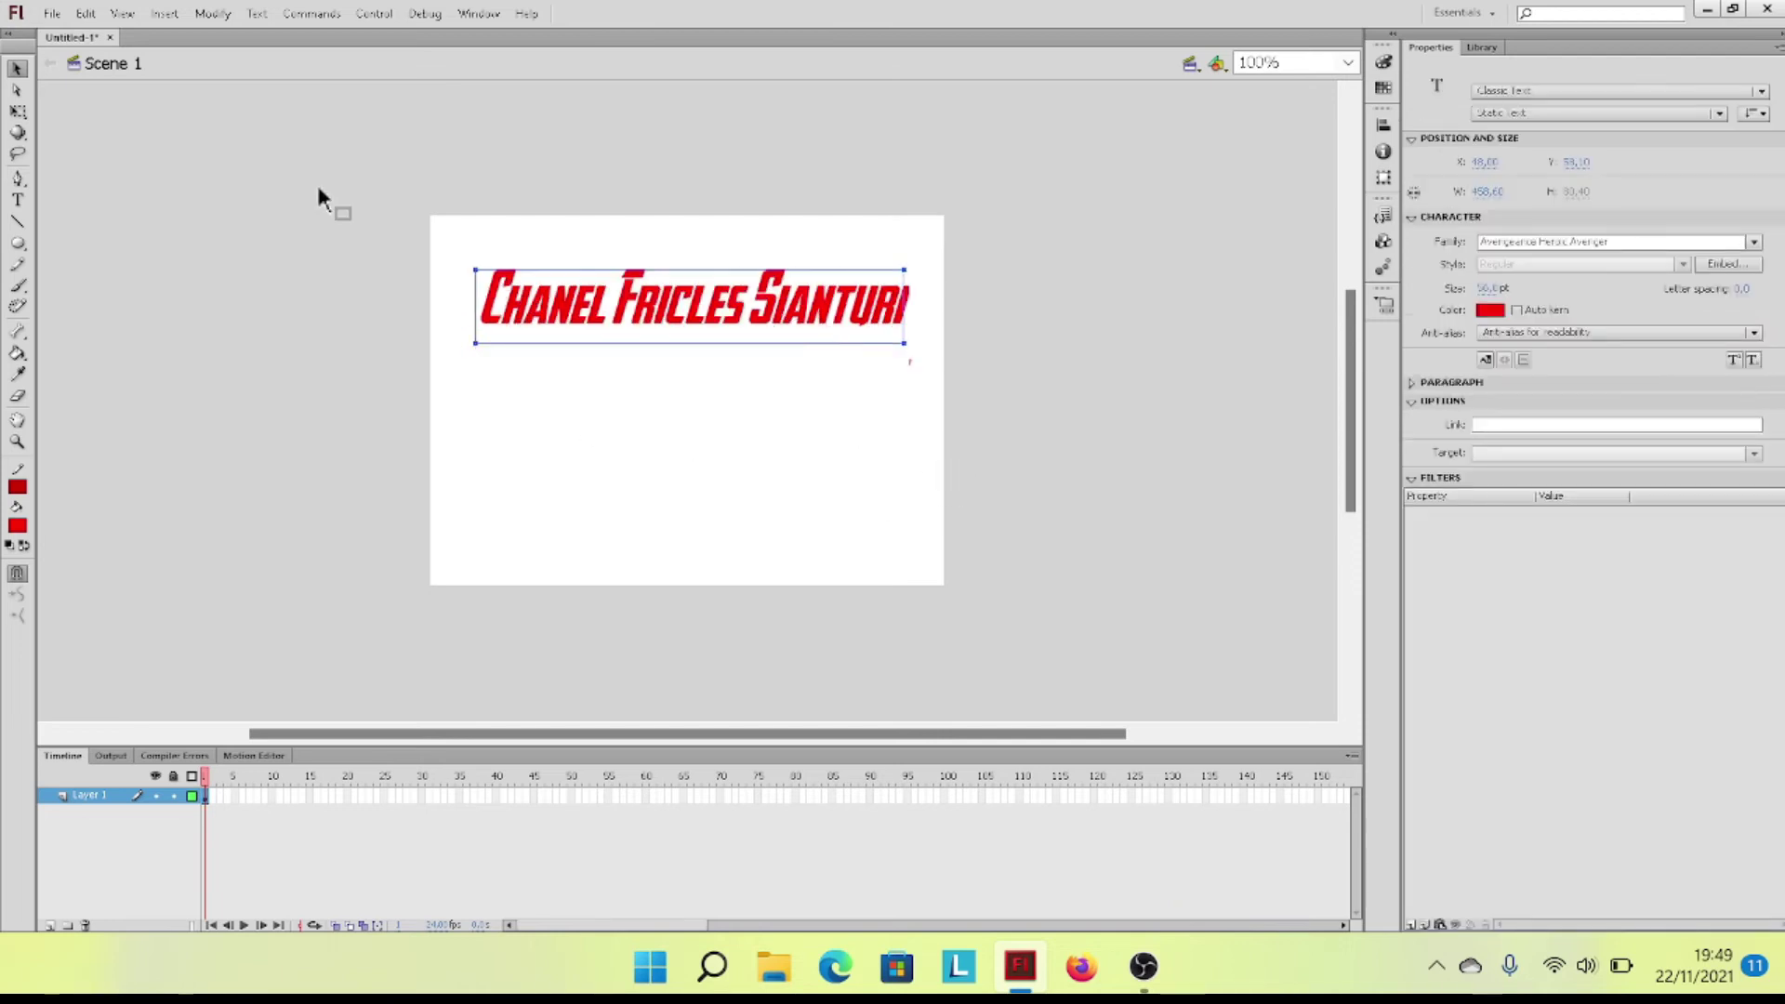
left_click(22, 223)
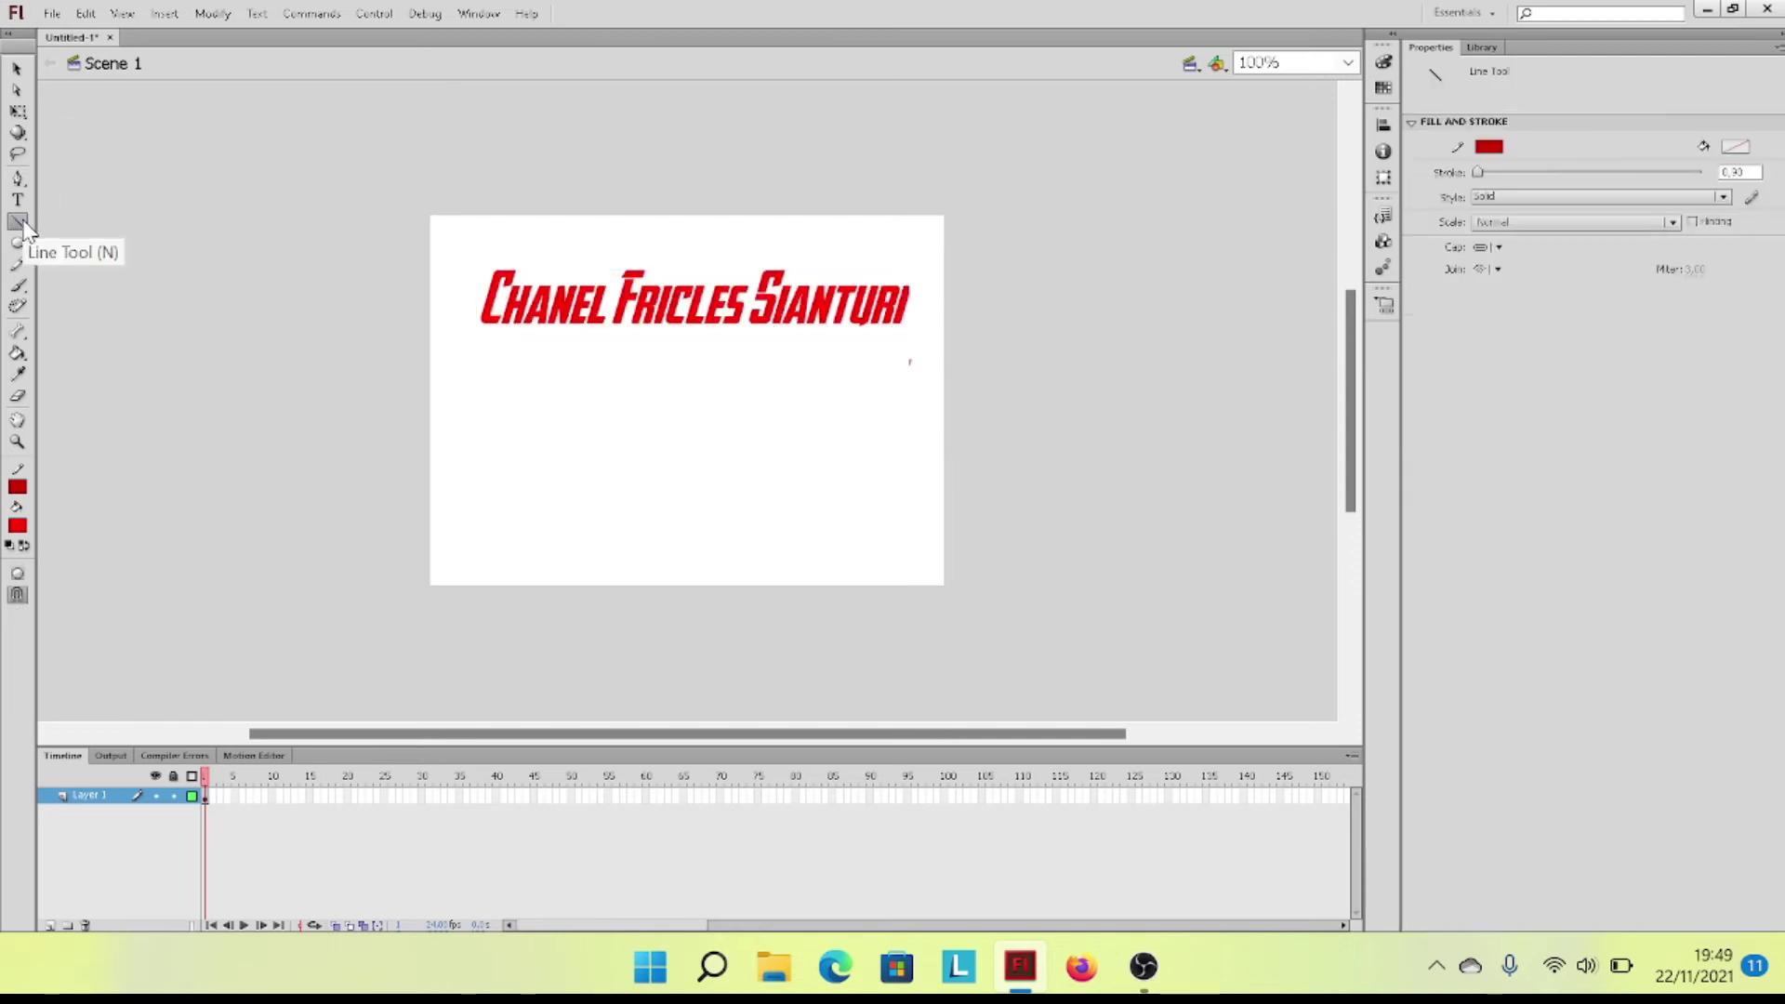
left_click(17, 69)
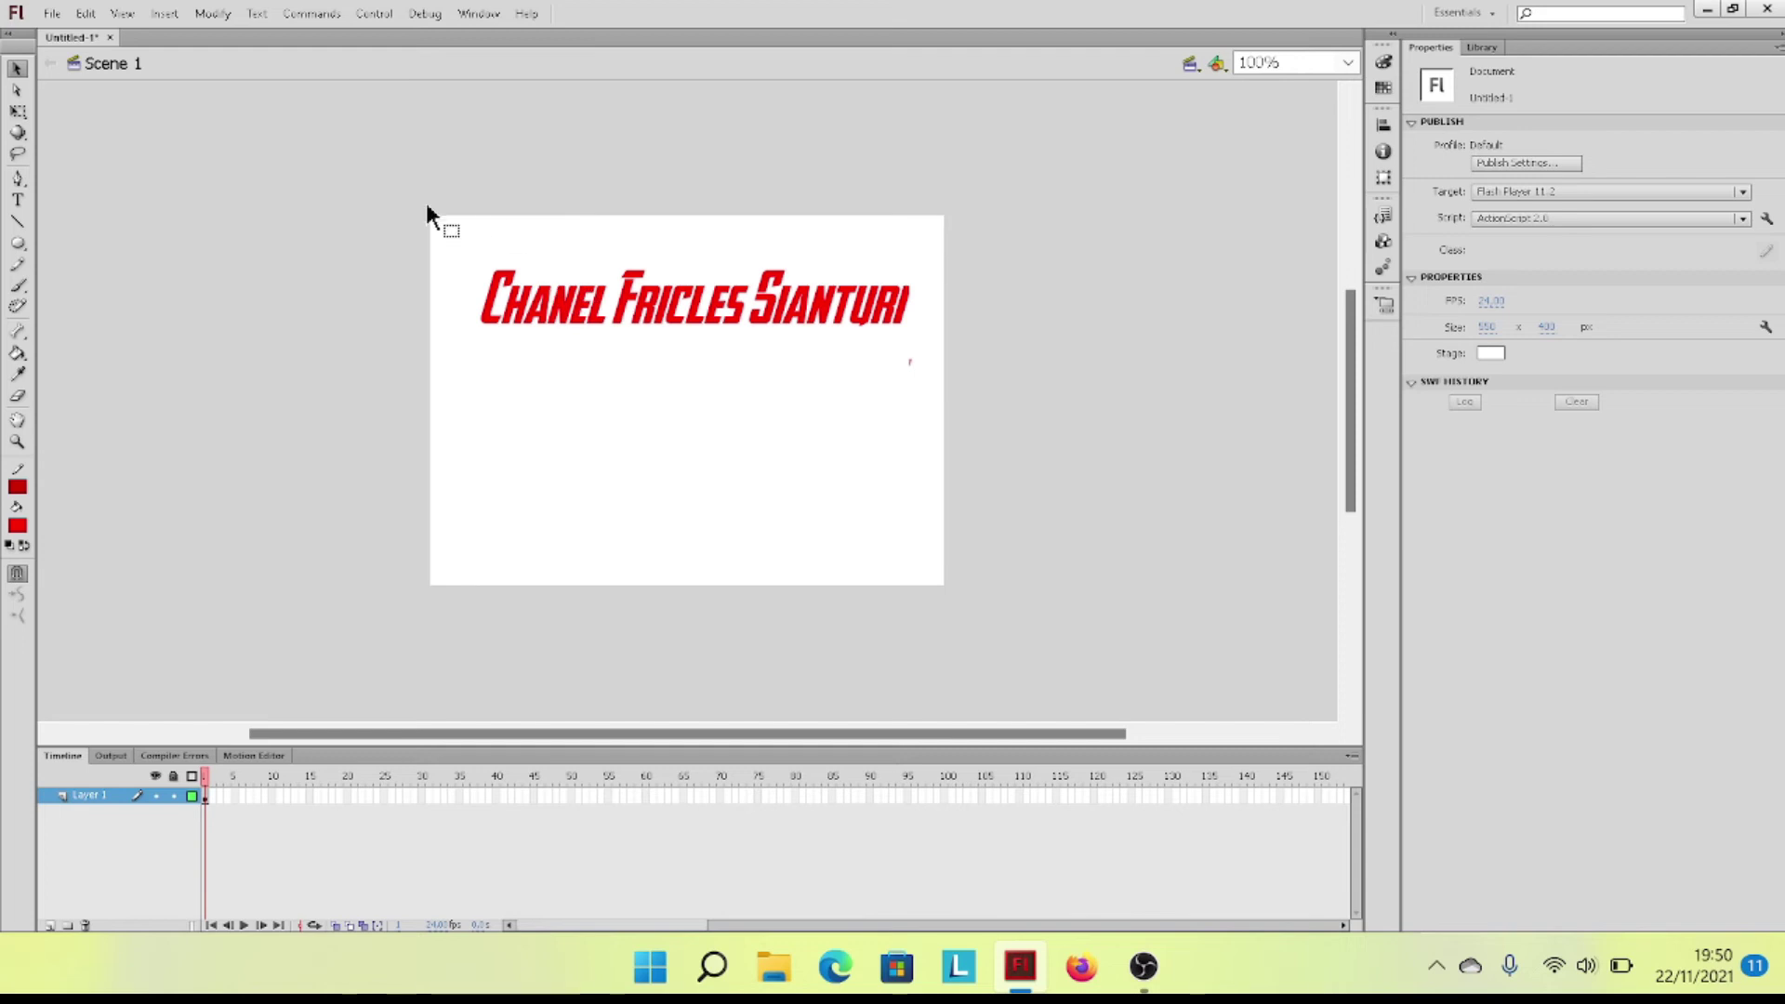
left_click(207, 800)
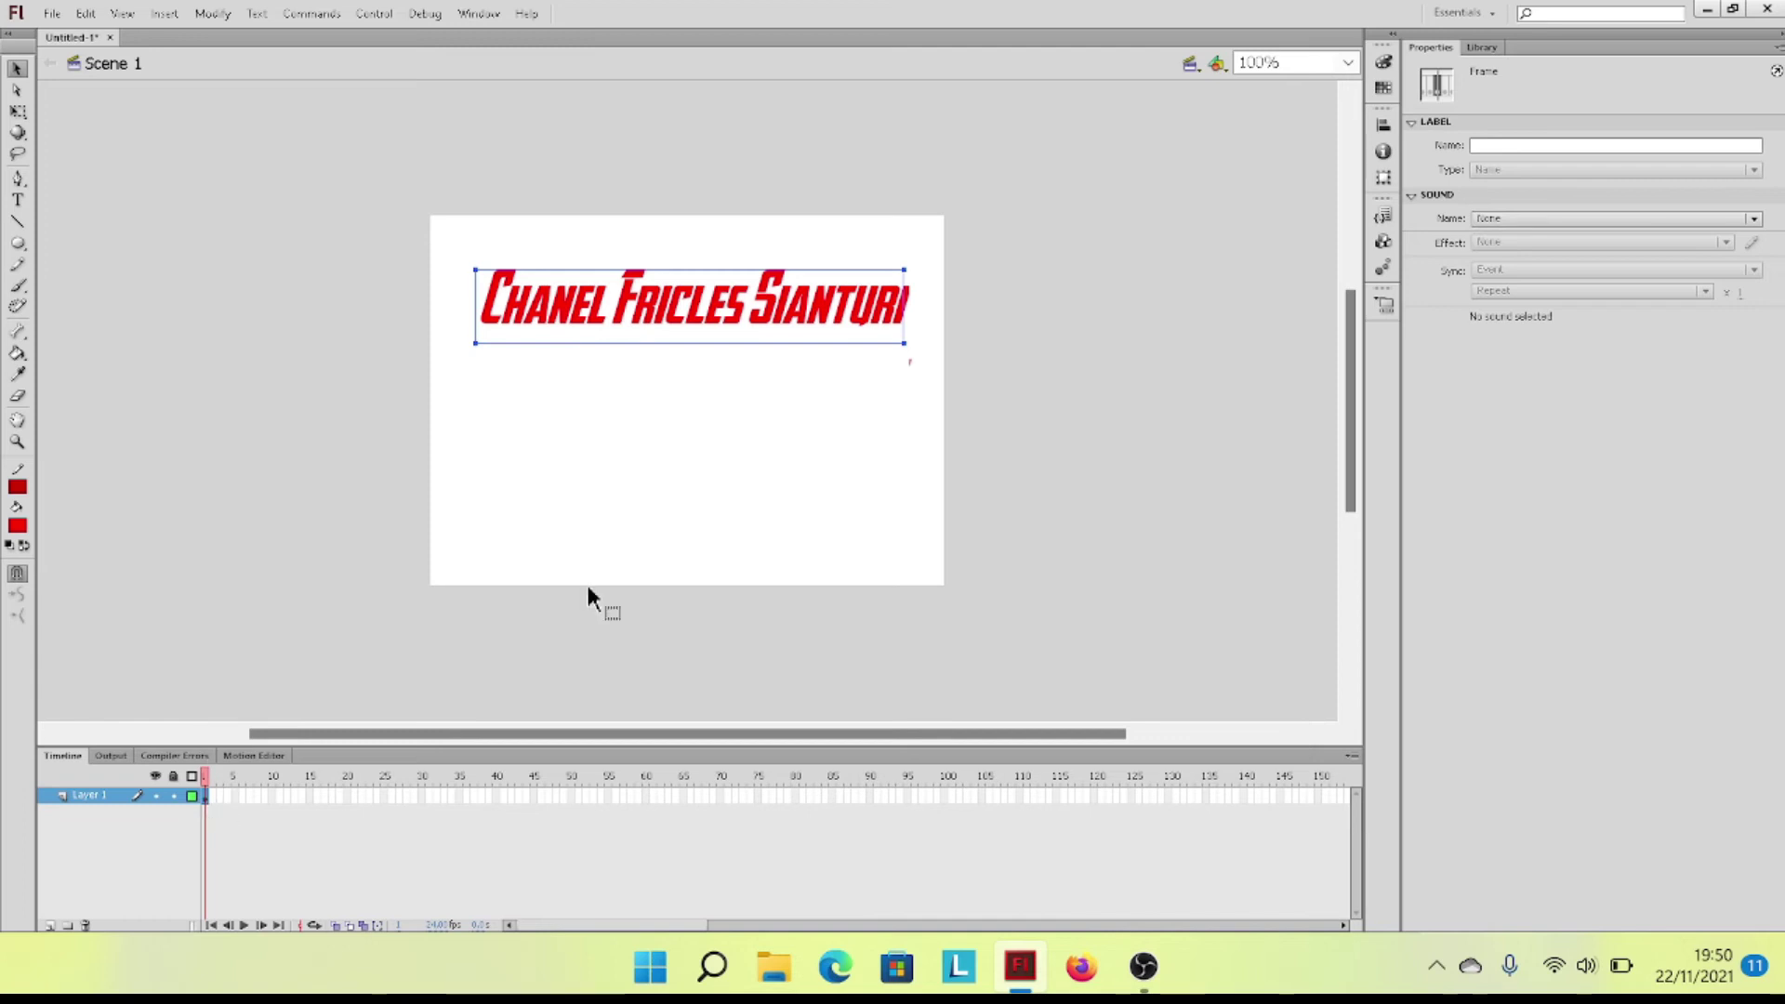
left_click(595, 351)
left_click(596, 309)
key("Delete")
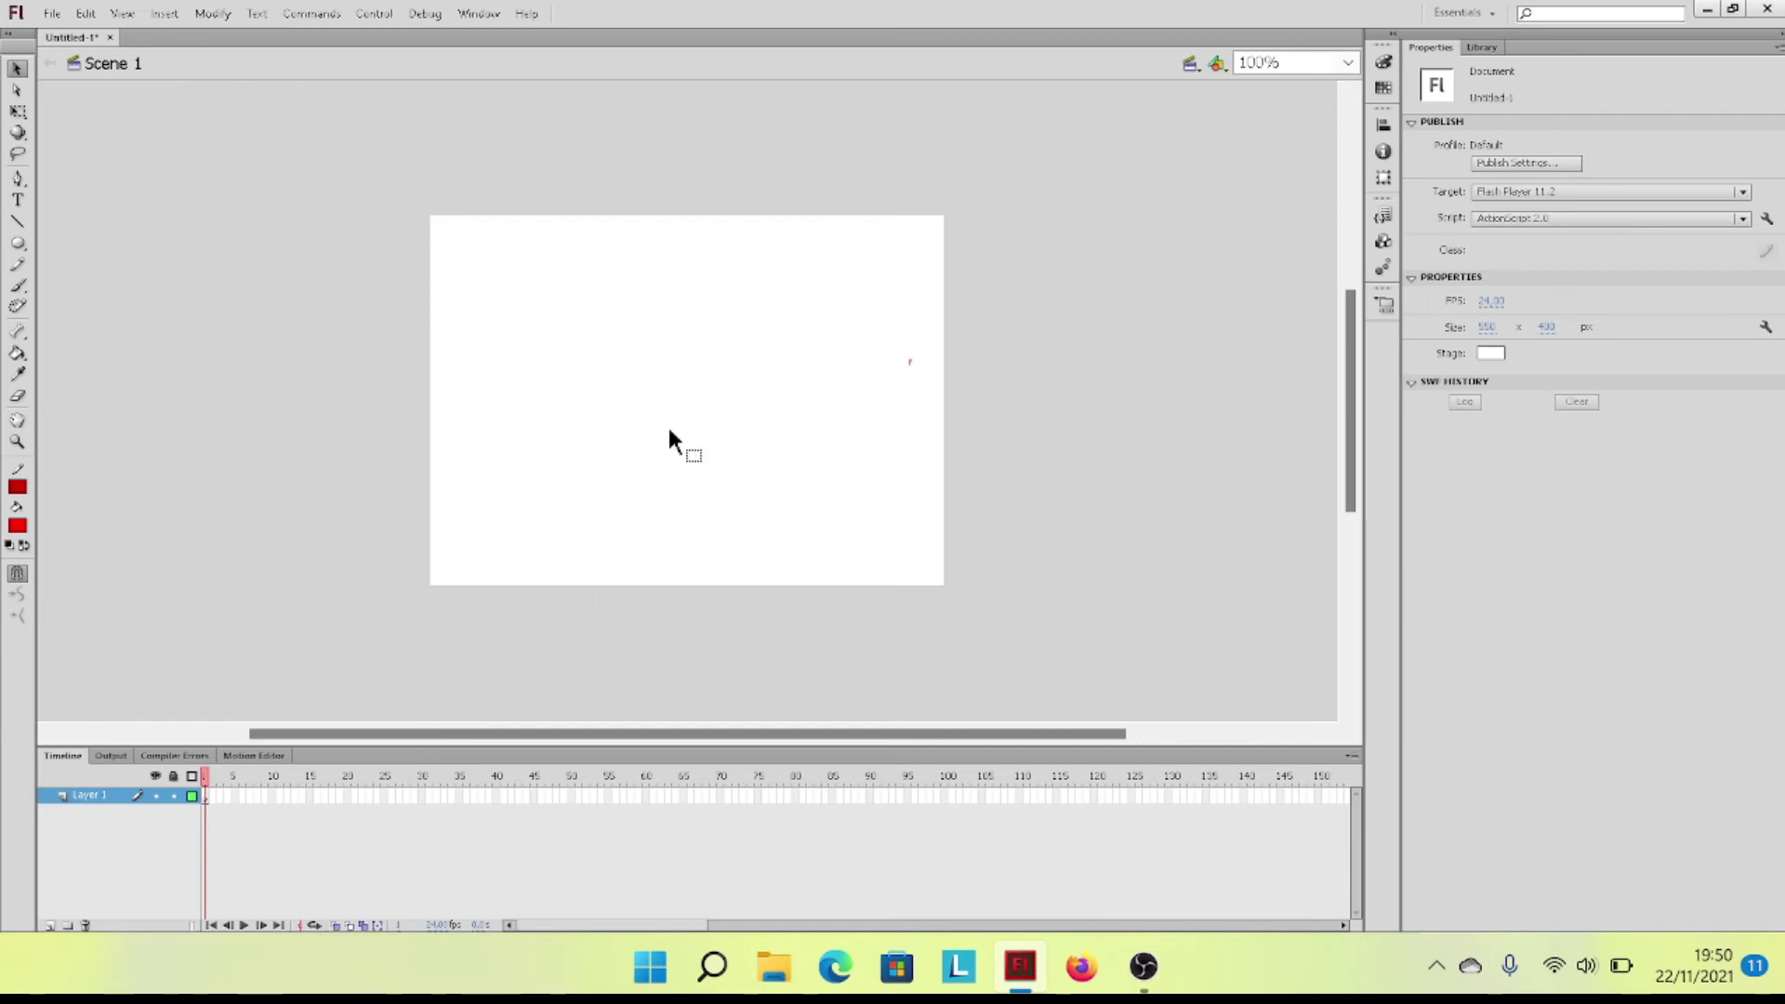
key("ctrl+z")
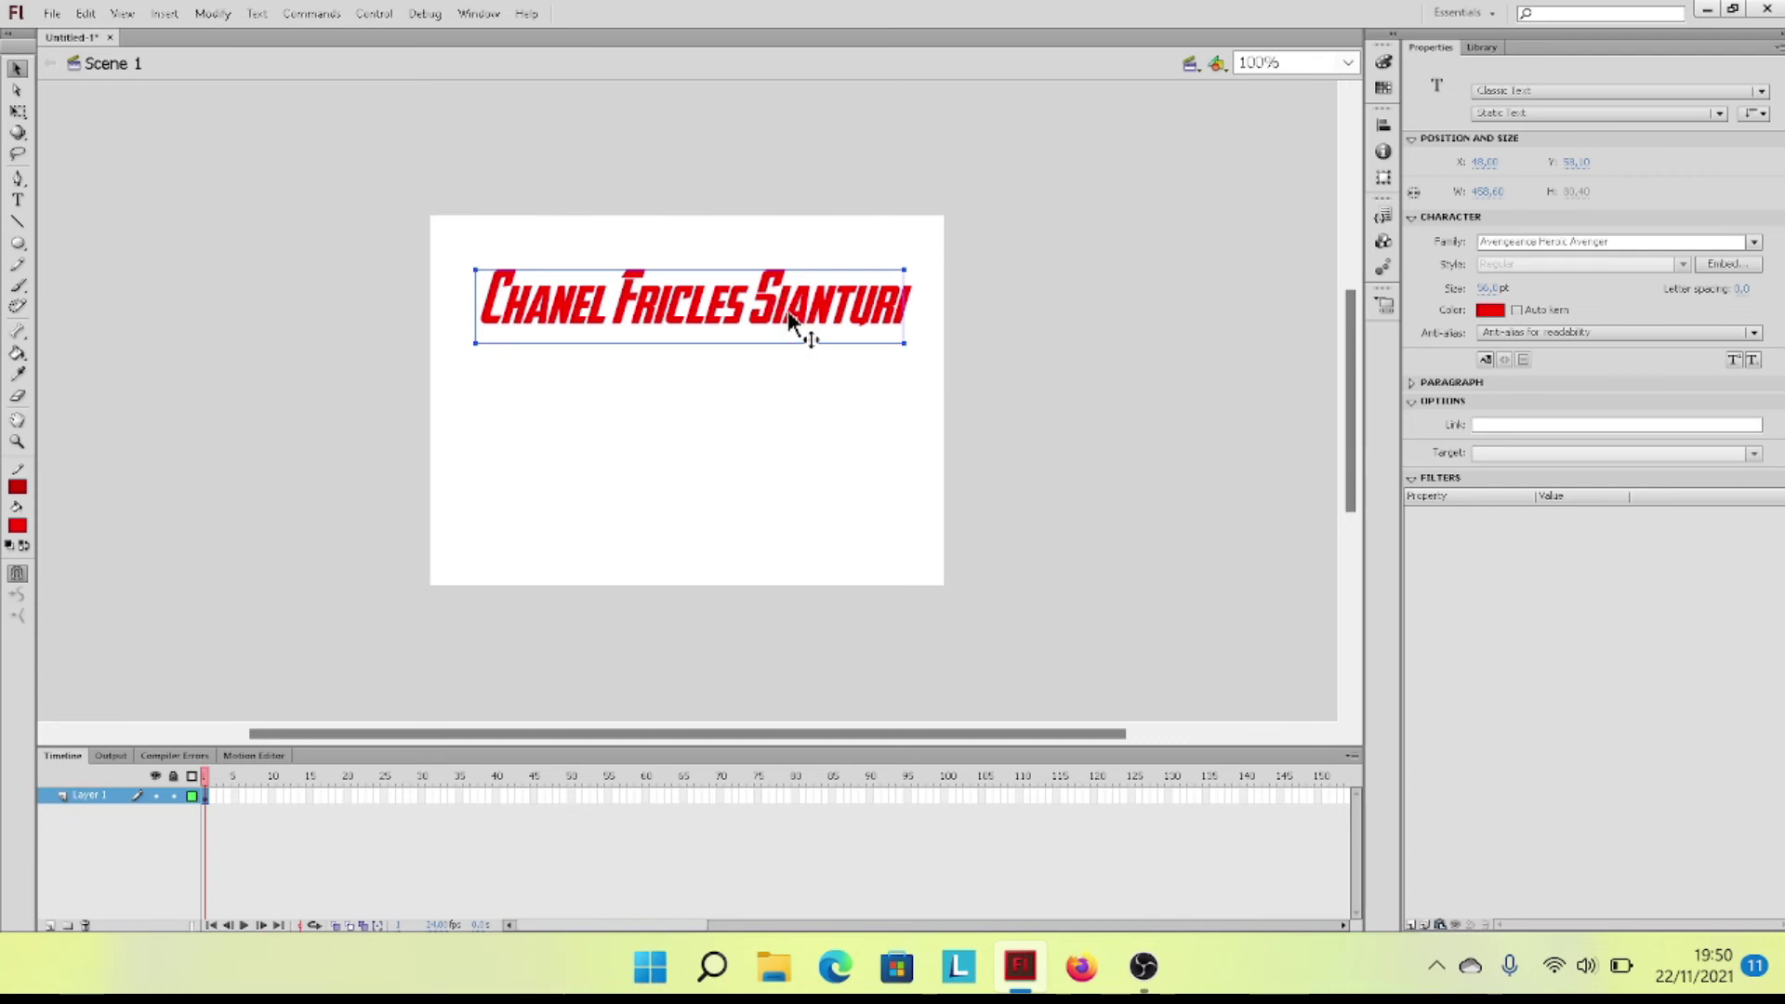
left_click_drag(789, 311, 788, 288)
Step: Draw a horizontal line below the title and bend it downward into a curve
left_click(740, 400)
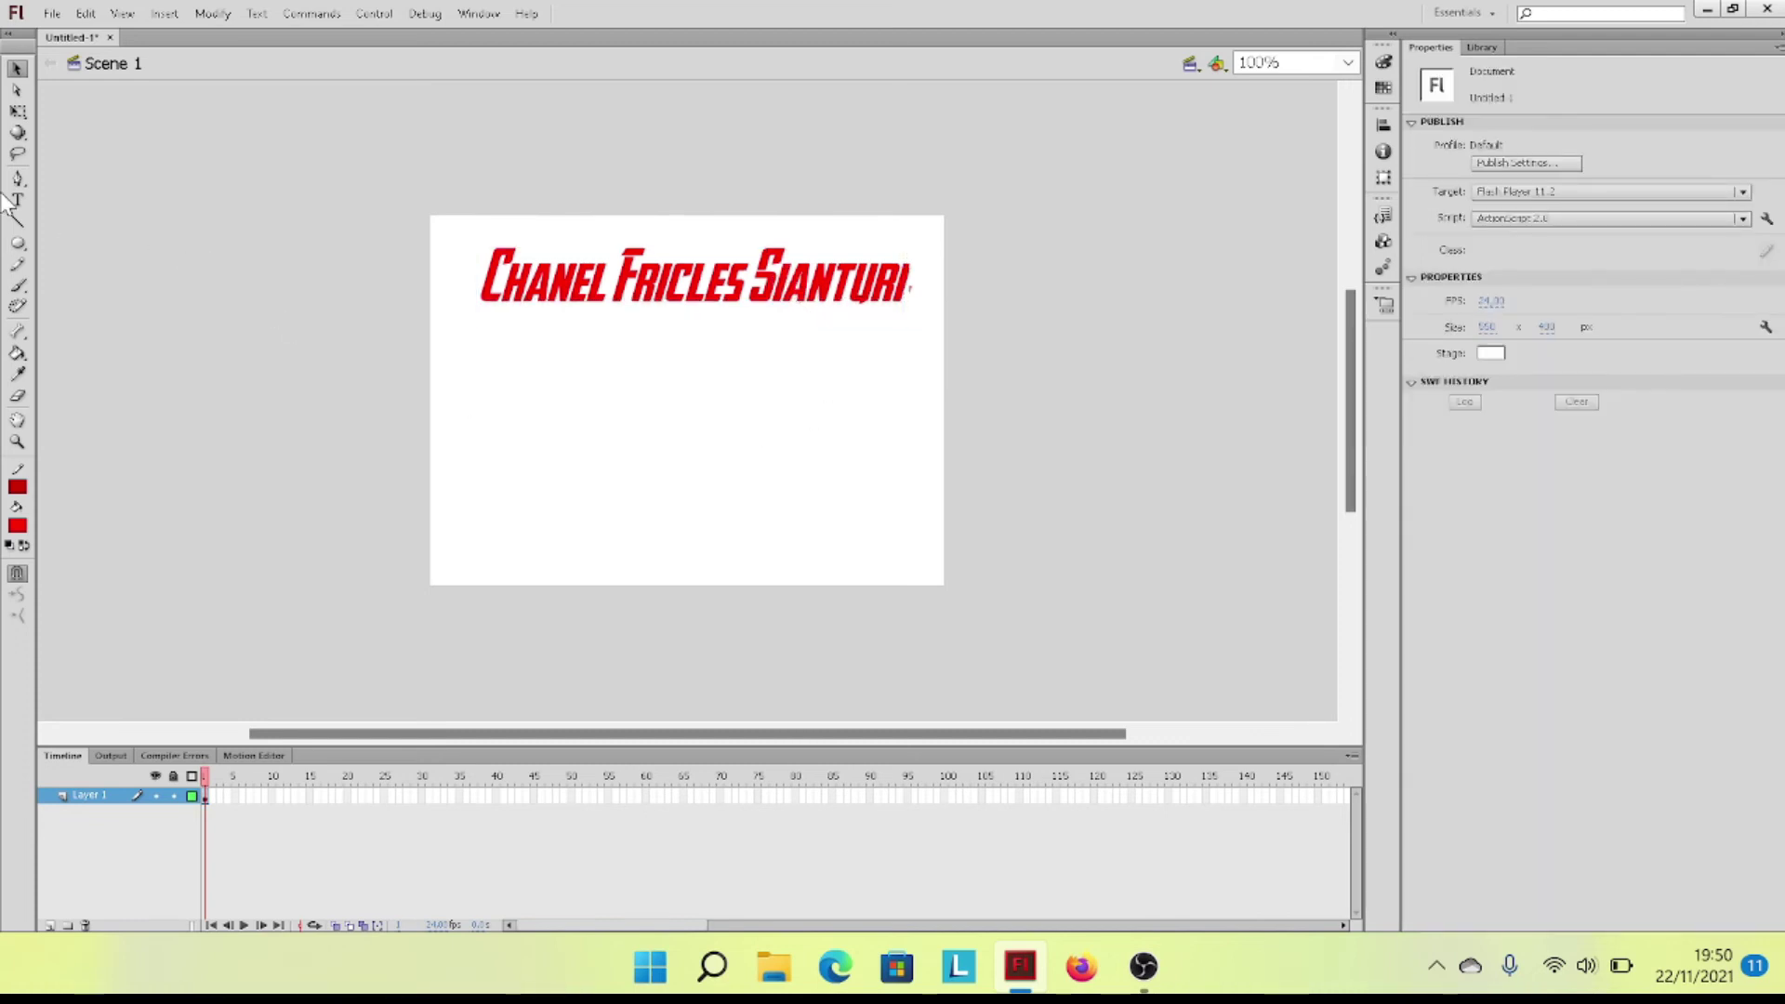
left_click(18, 222)
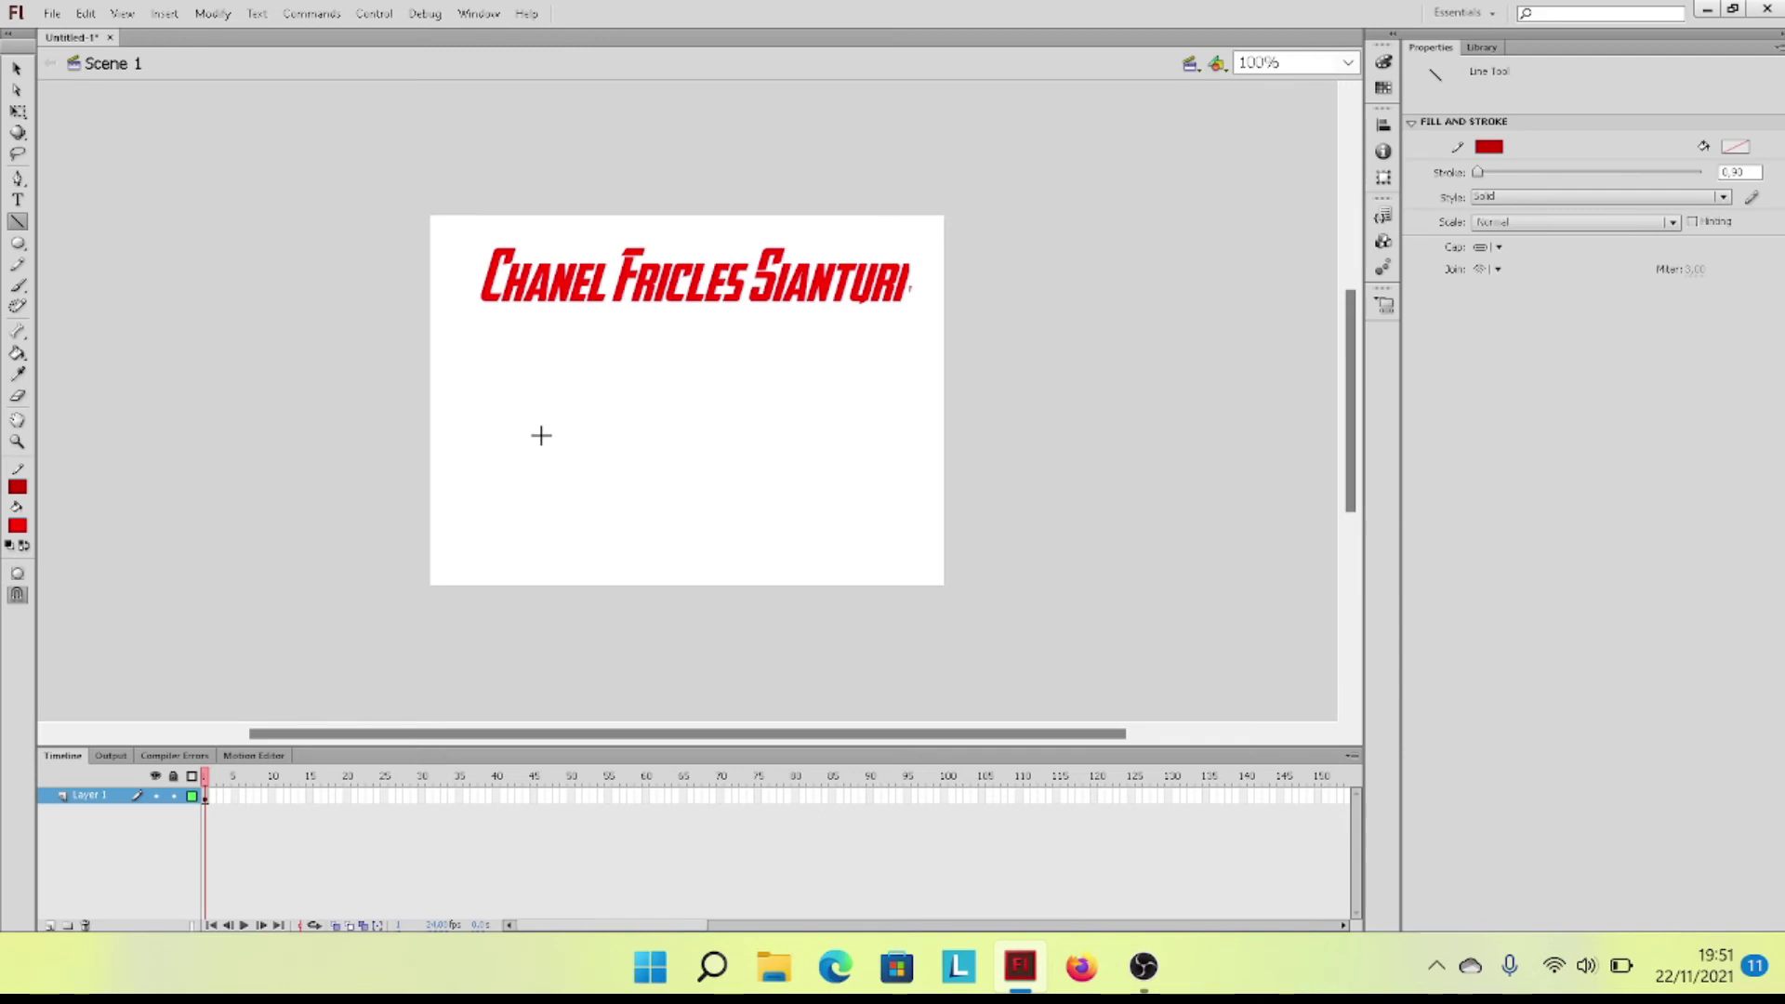
left_click_drag(533, 430, 744, 431)
key("v")
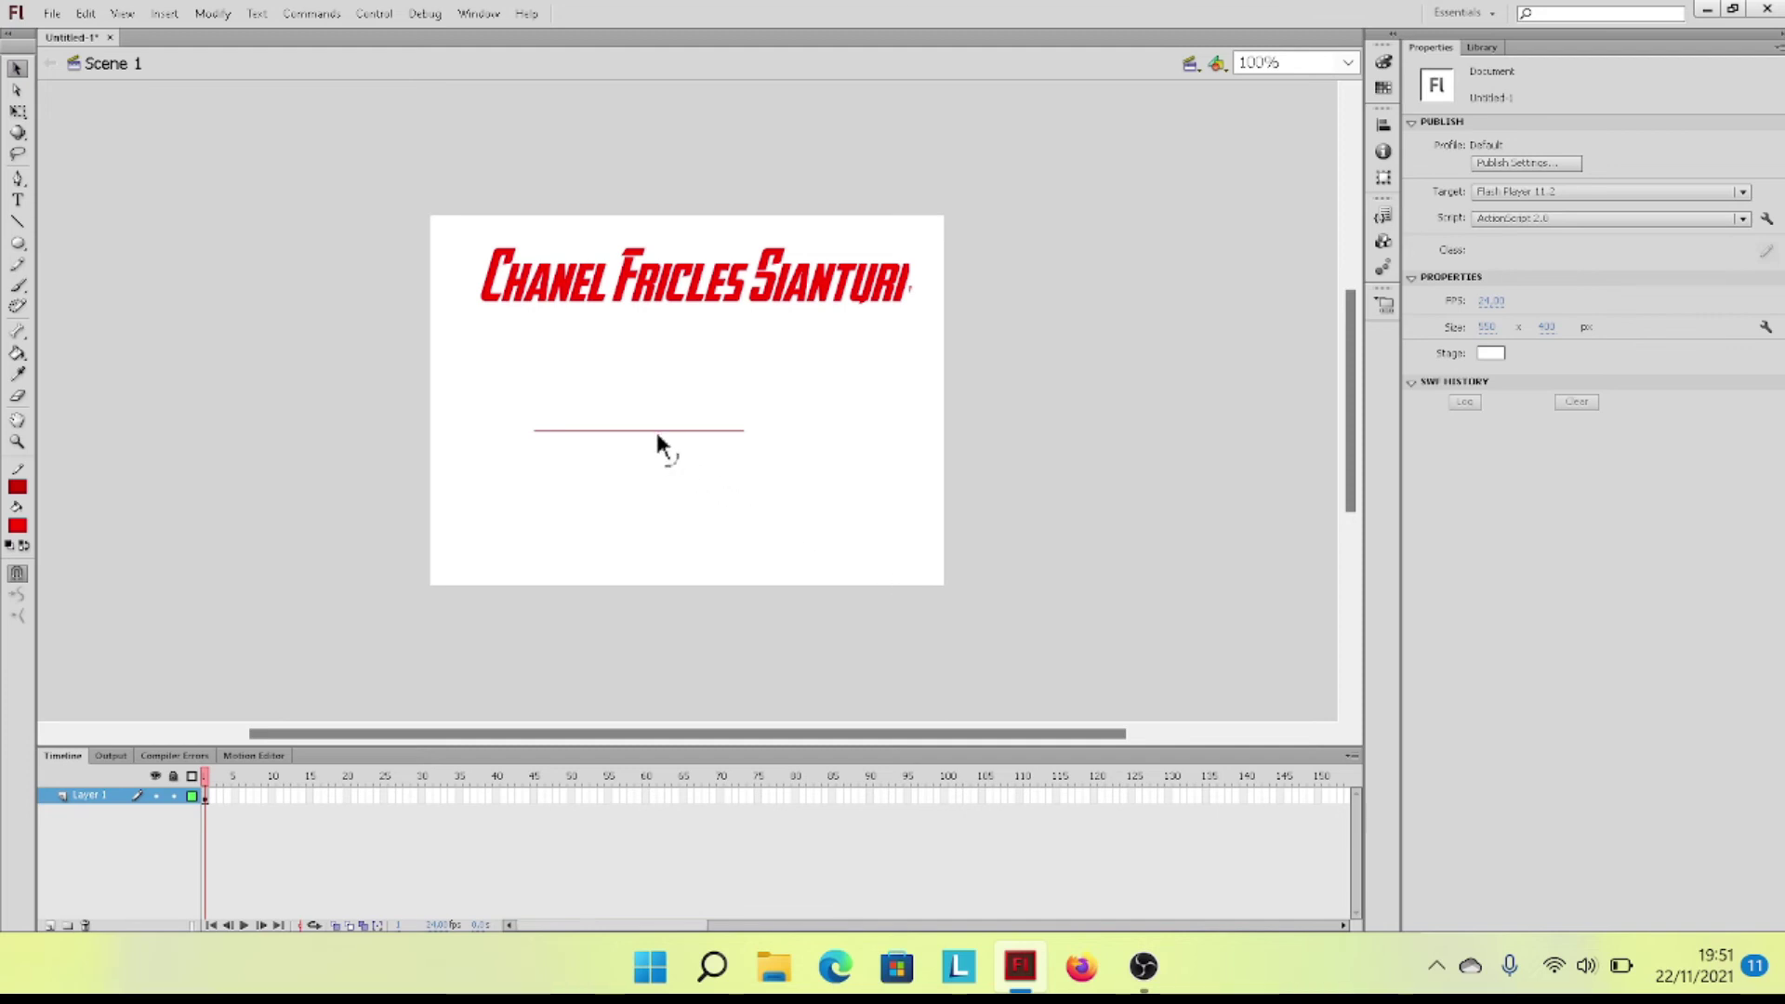
left_click_drag(655, 433, 655, 457)
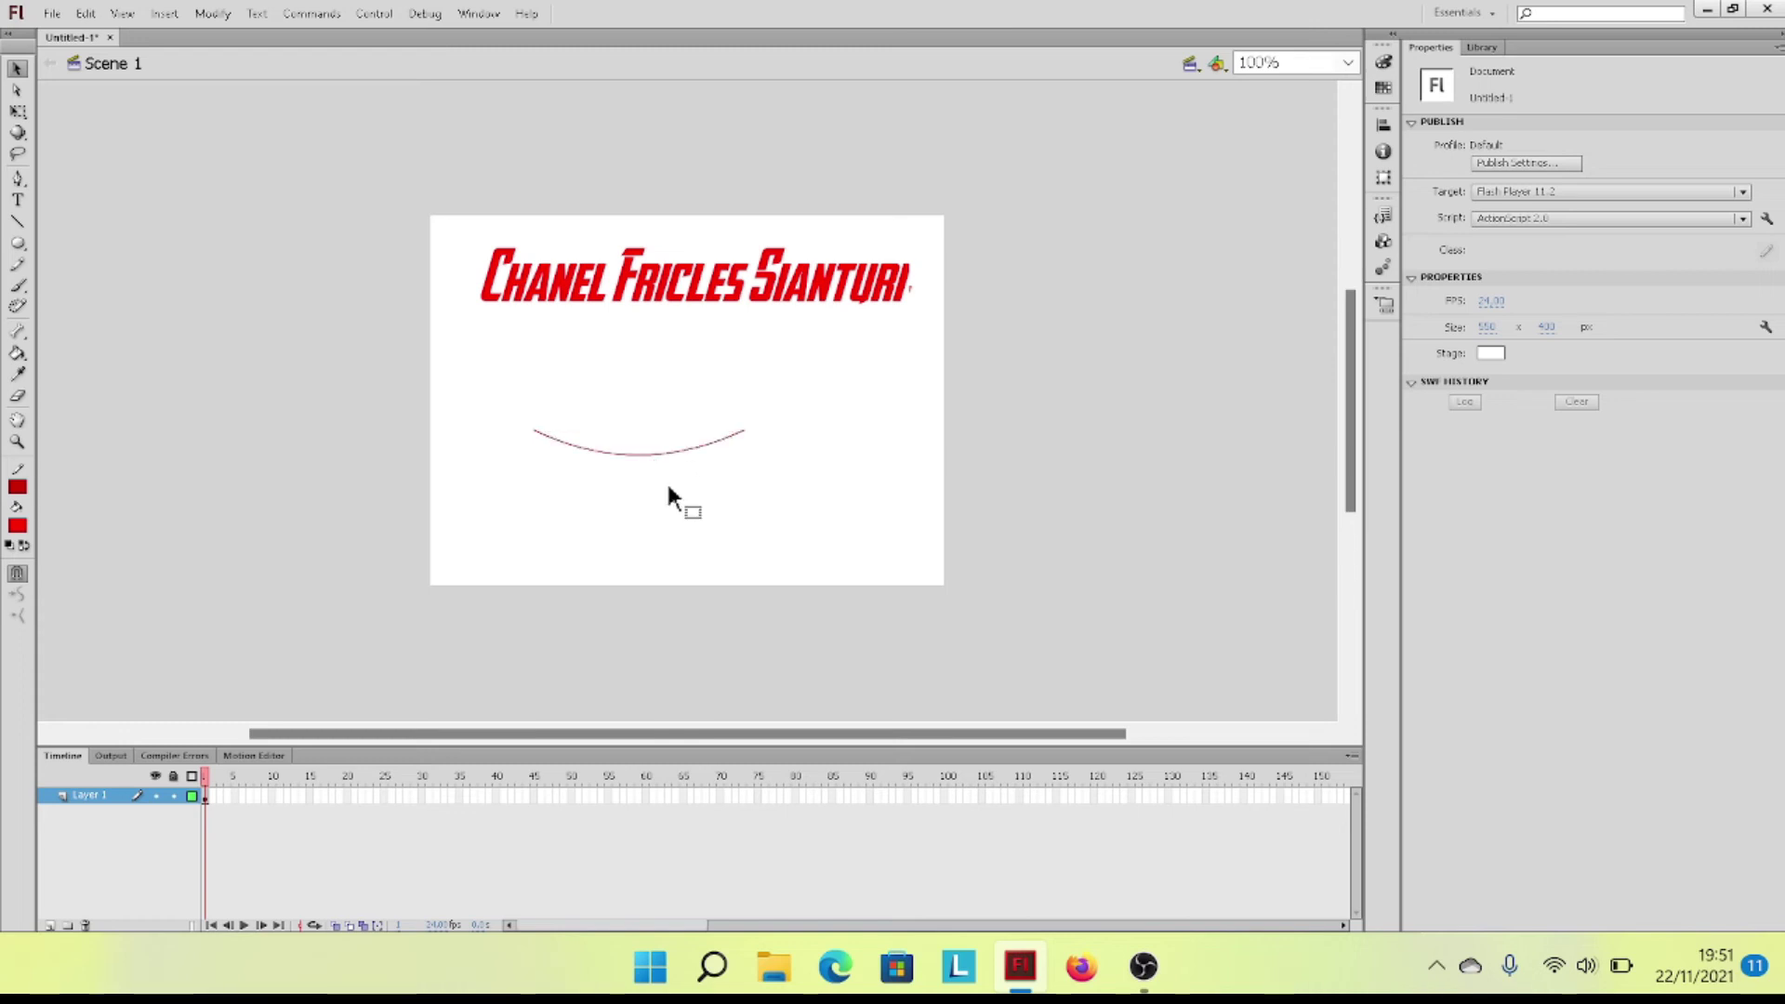
Step: Draw a second line joining the curve's two ends to close the lens shape
left_click(16, 221)
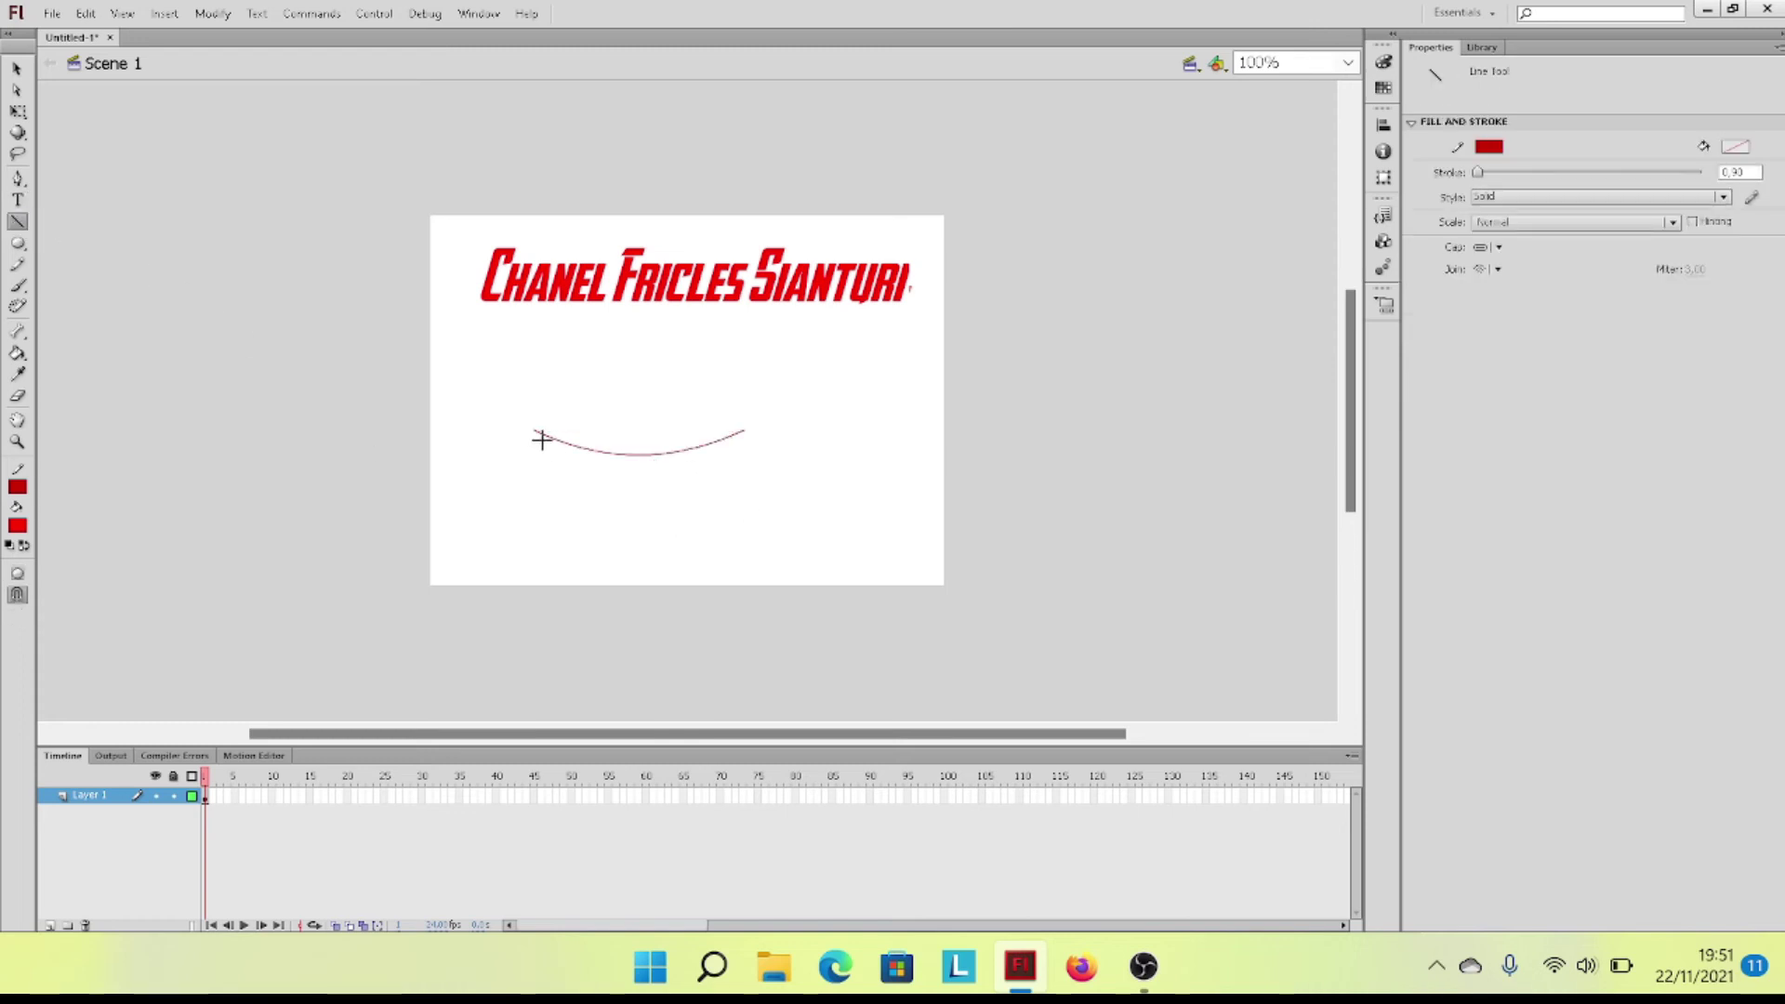
left_click_drag(532, 428, 650, 400)
left_click(15, 70)
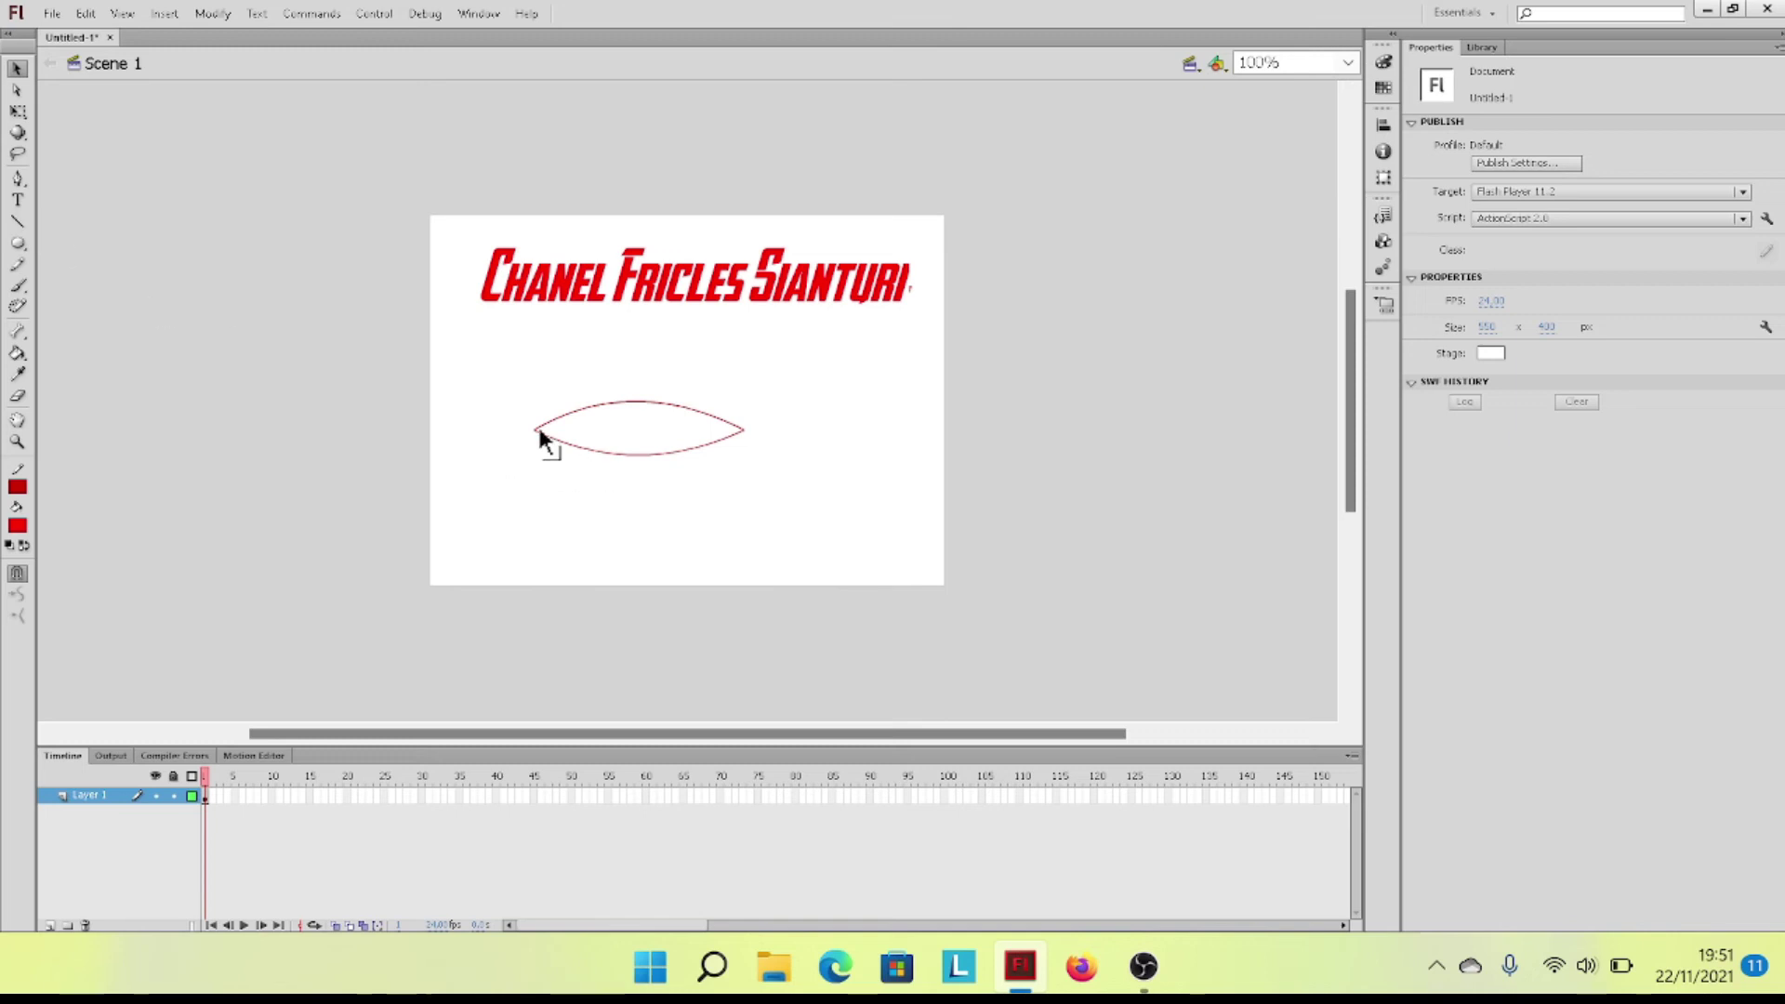
Step: Draw a central vein from tip to tip plus angled side veins inside the lens
left_click(17, 221)
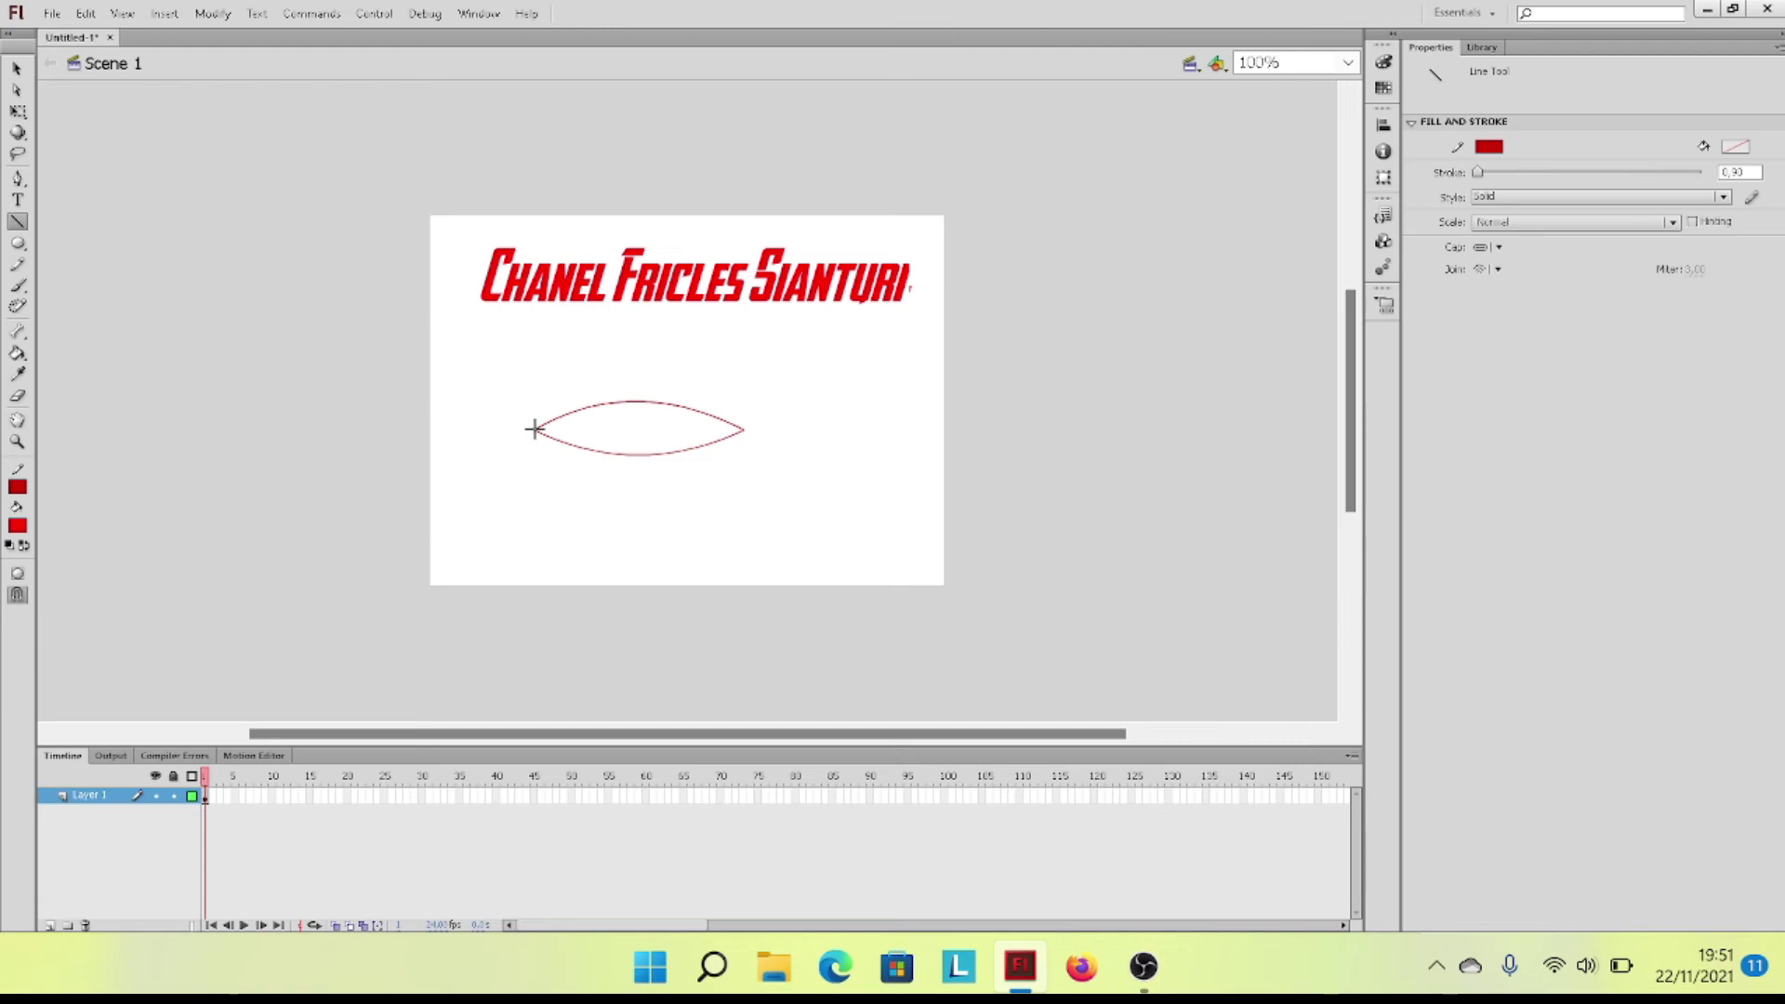
left_click_drag(535, 429, 744, 430)
left_click_drag(593, 405, 637, 429)
mouse_move(637, 429)
left_mouse_down()
mouse_move(605, 450)
mouse_move(689, 421)
mouse_move(669, 451)
left_mouse_up()
Step: Select the entire leaf outline and its veins
left_click(16, 68)
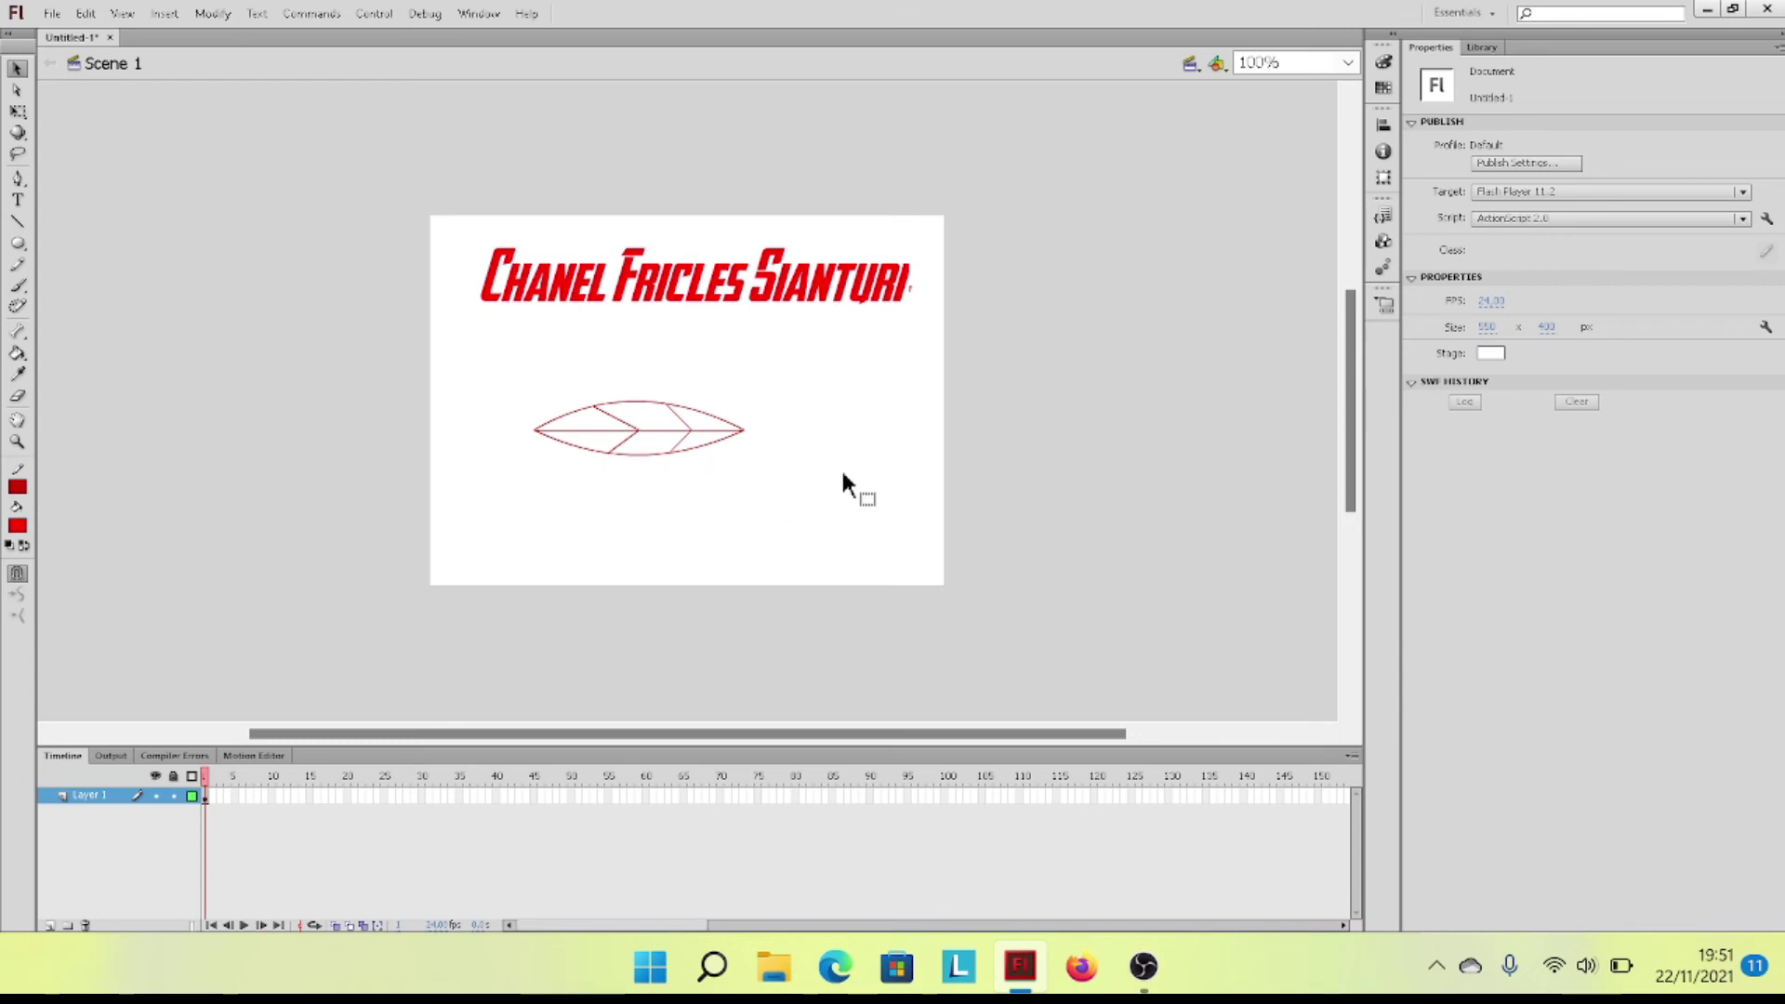
double_click(666, 444)
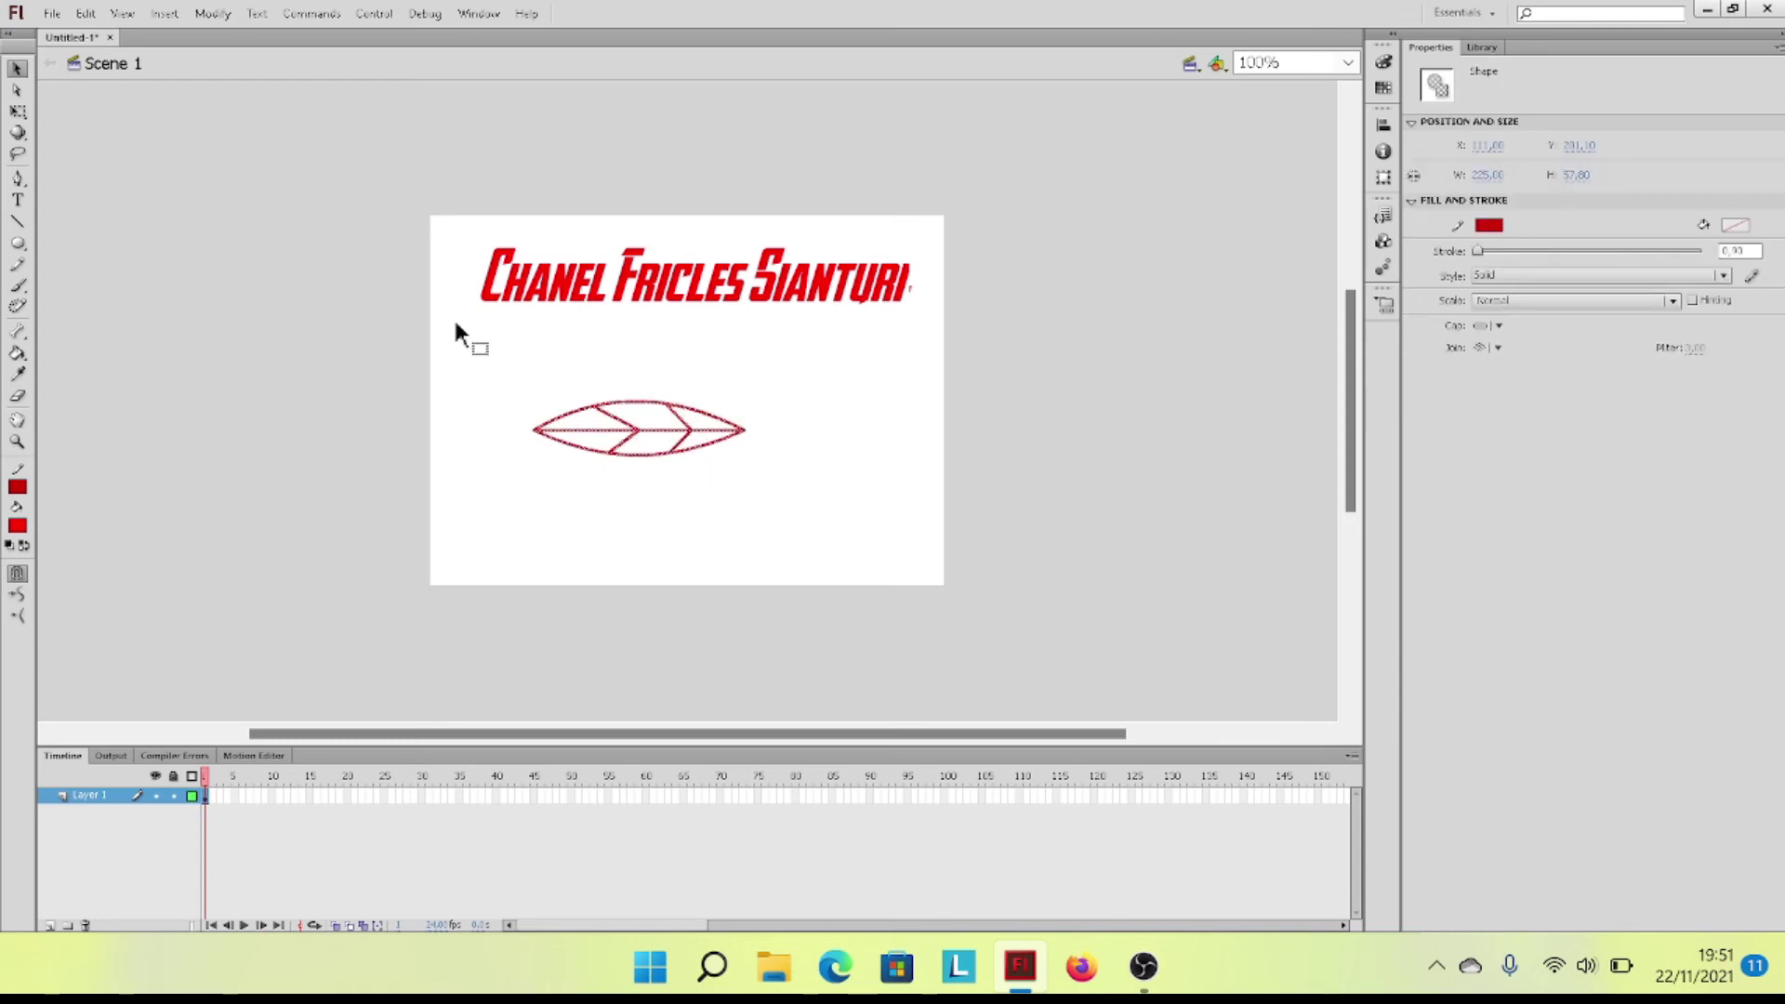
left_click_drag(493, 354, 877, 523)
Step: Turn the selected leaf's outline and veins black, then deselect it
left_click(17, 487)
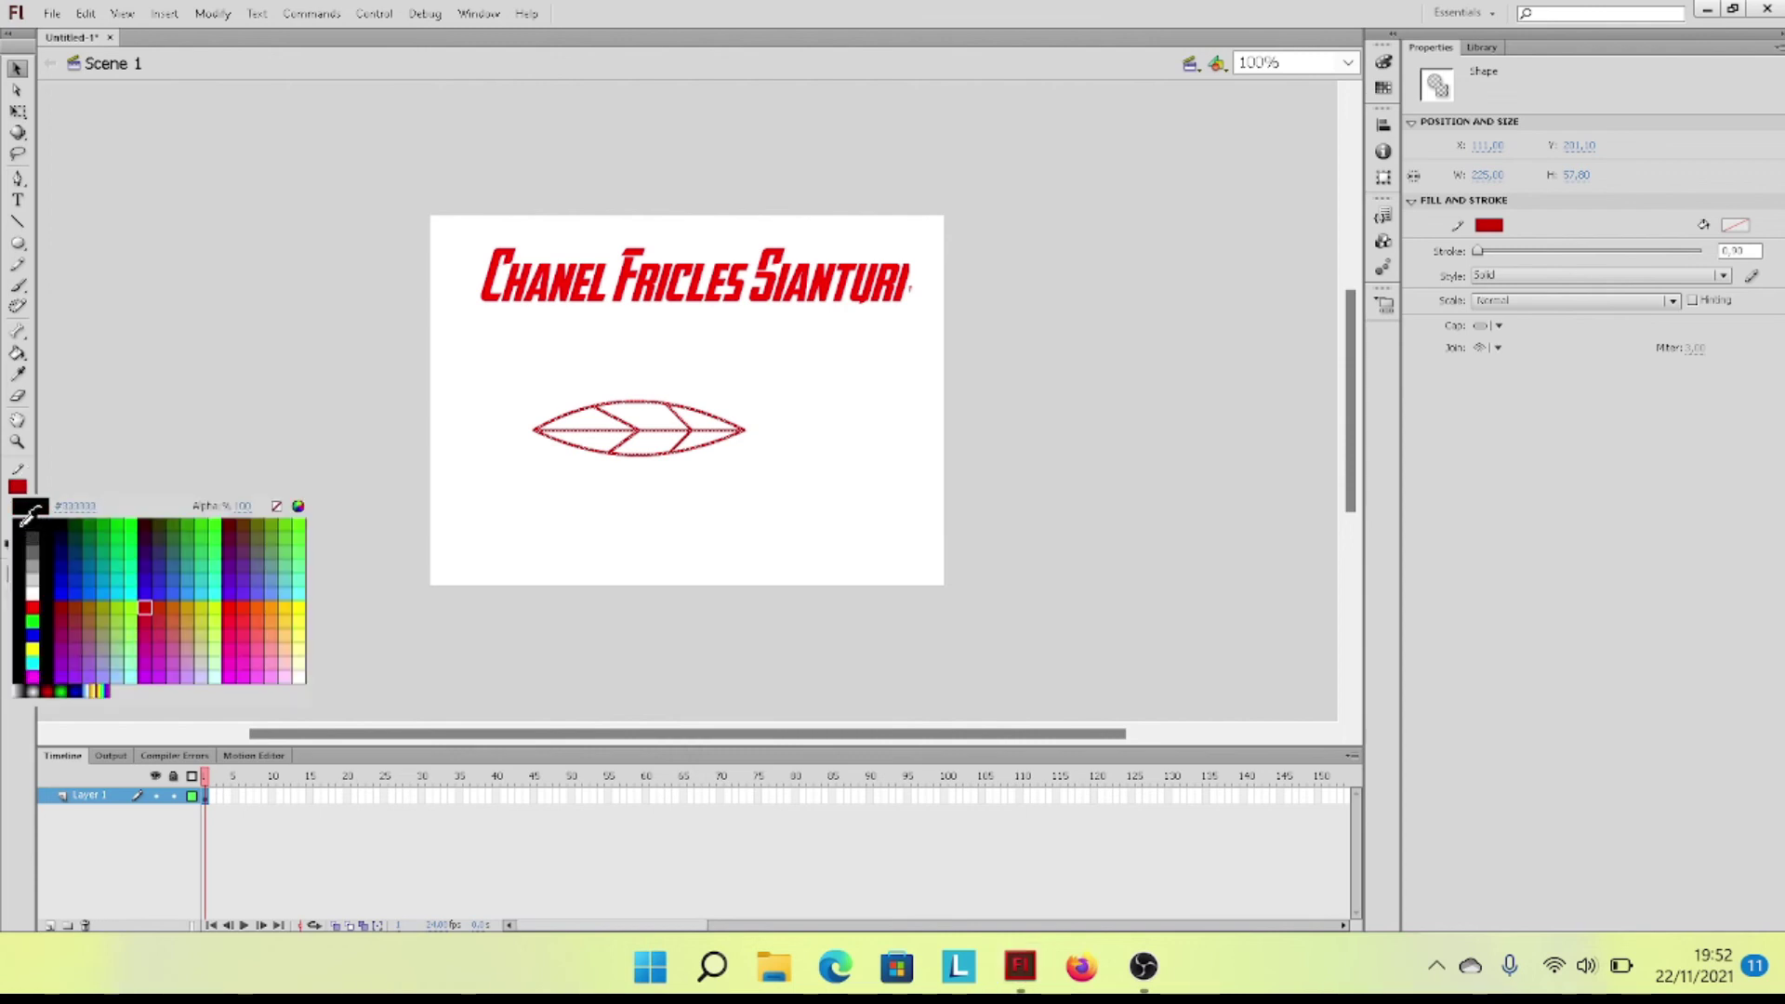
left_click(28, 520)
left_click(859, 408)
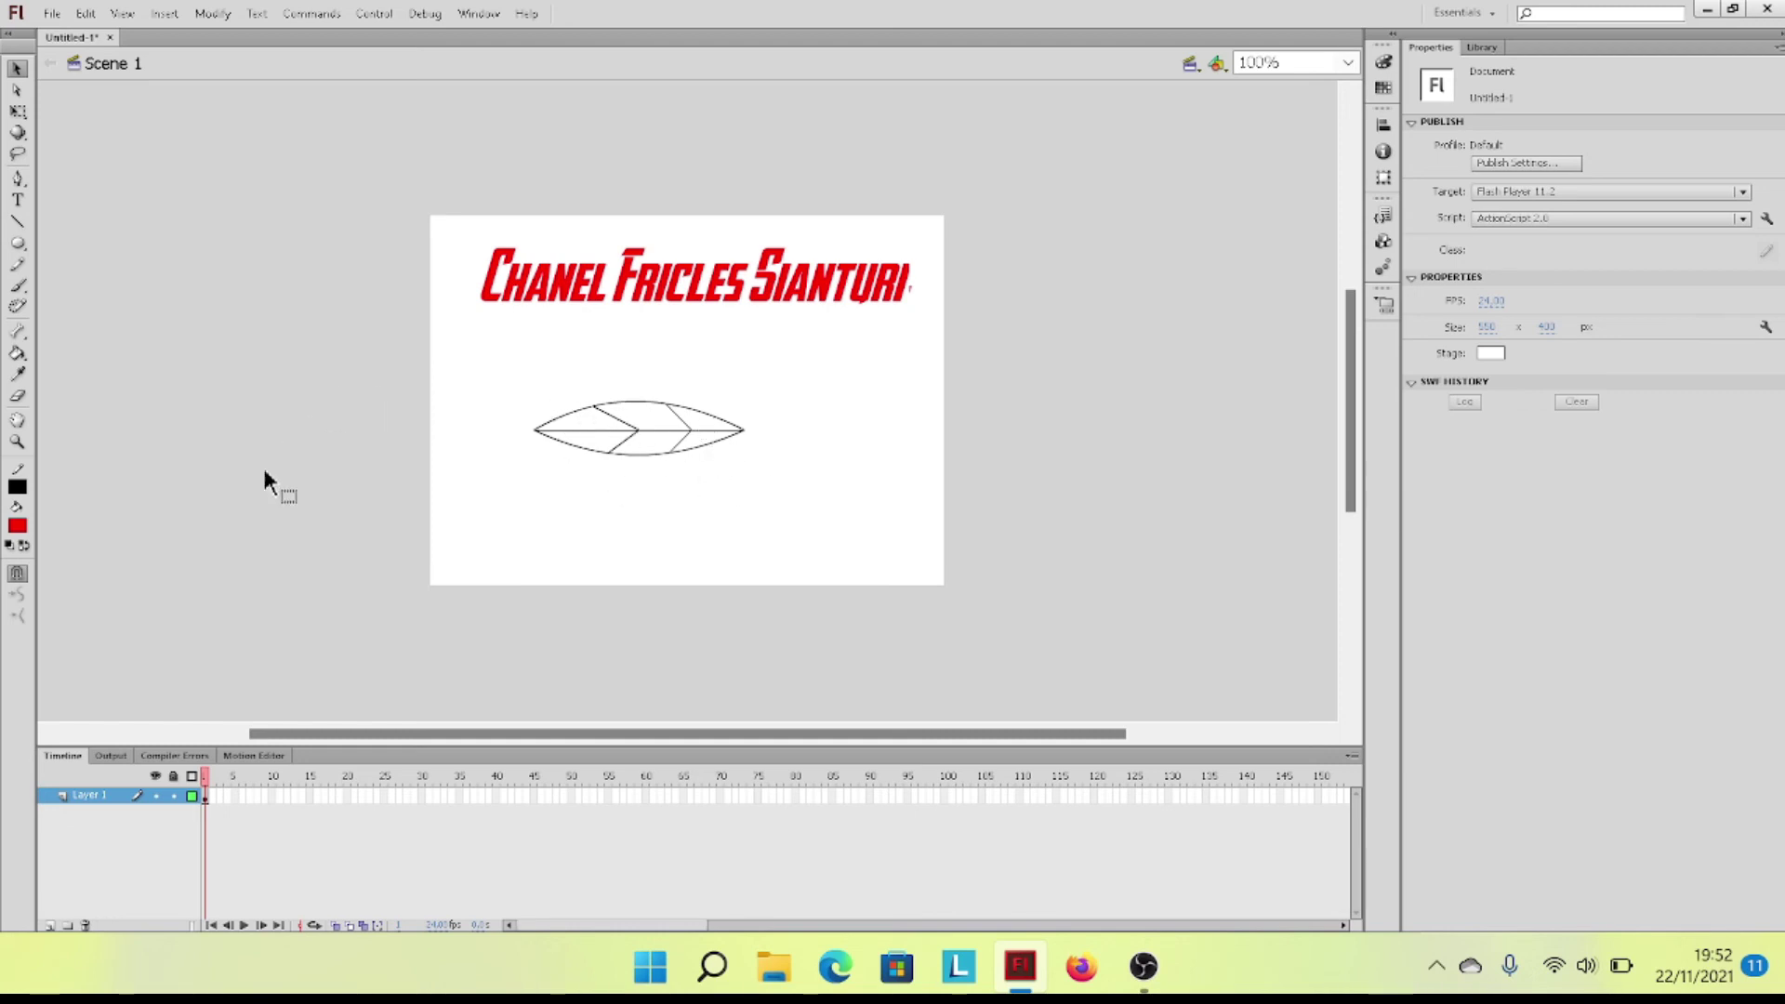
Step: Set bright green as the fill colour
left_click(18, 527)
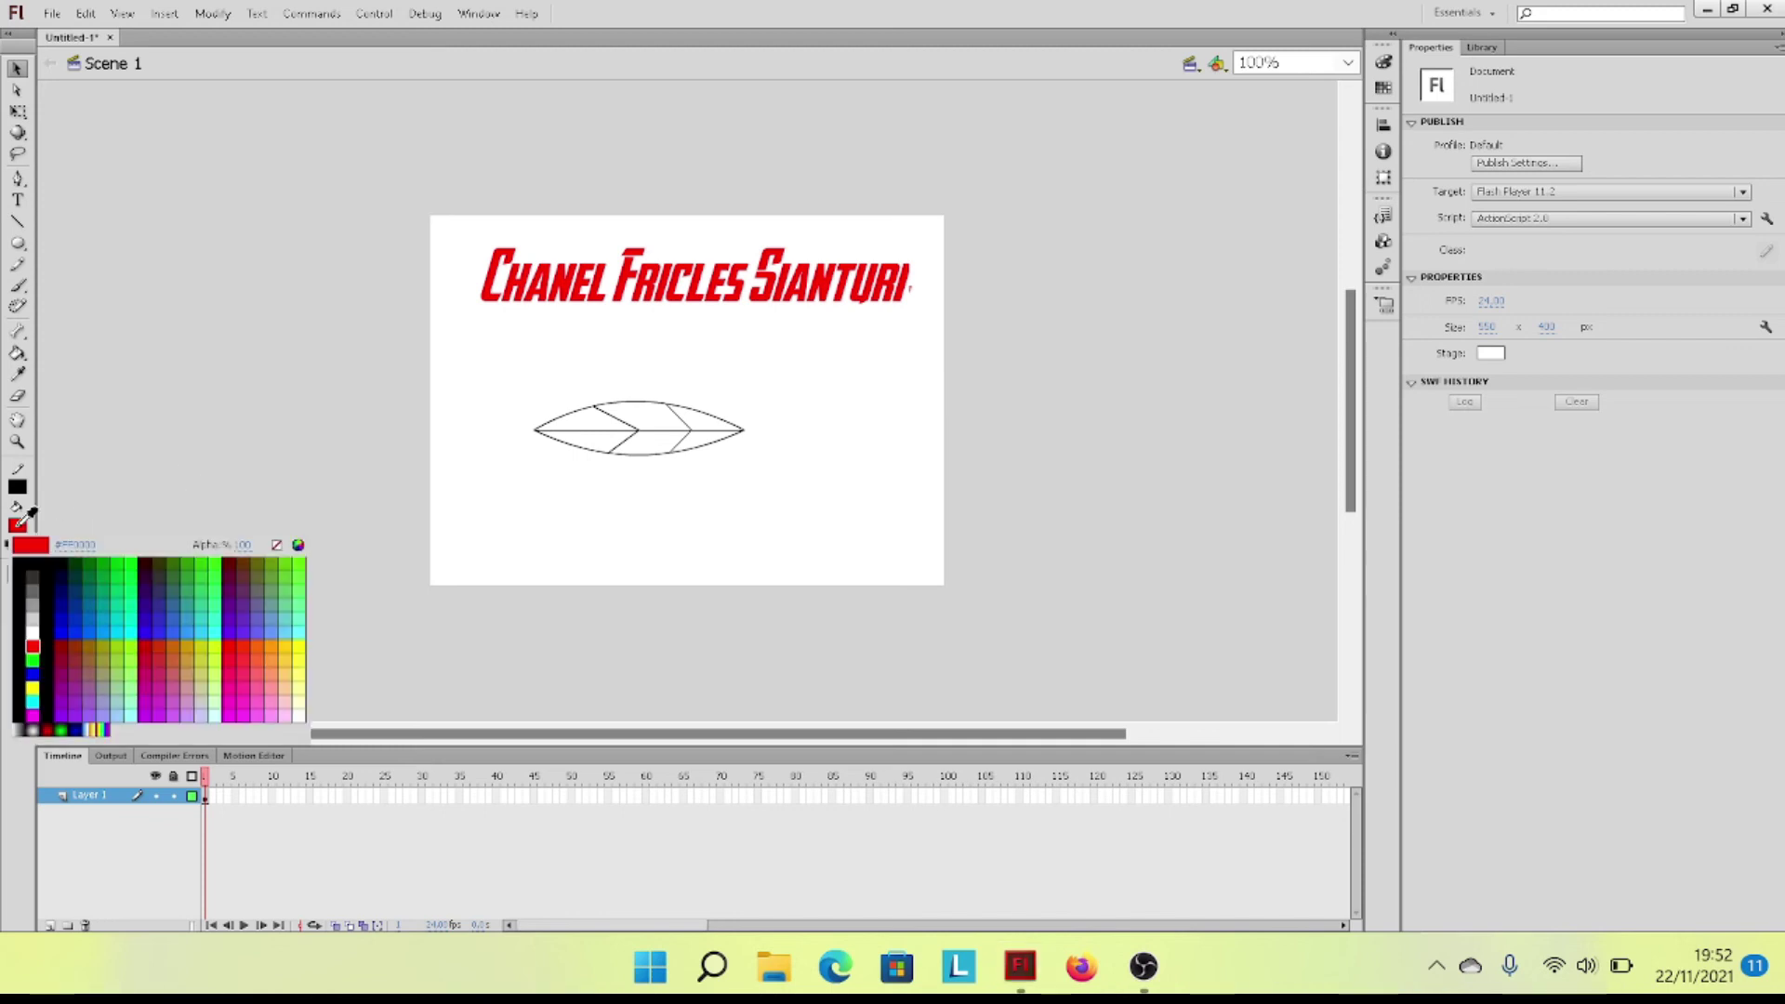
left_click(133, 575)
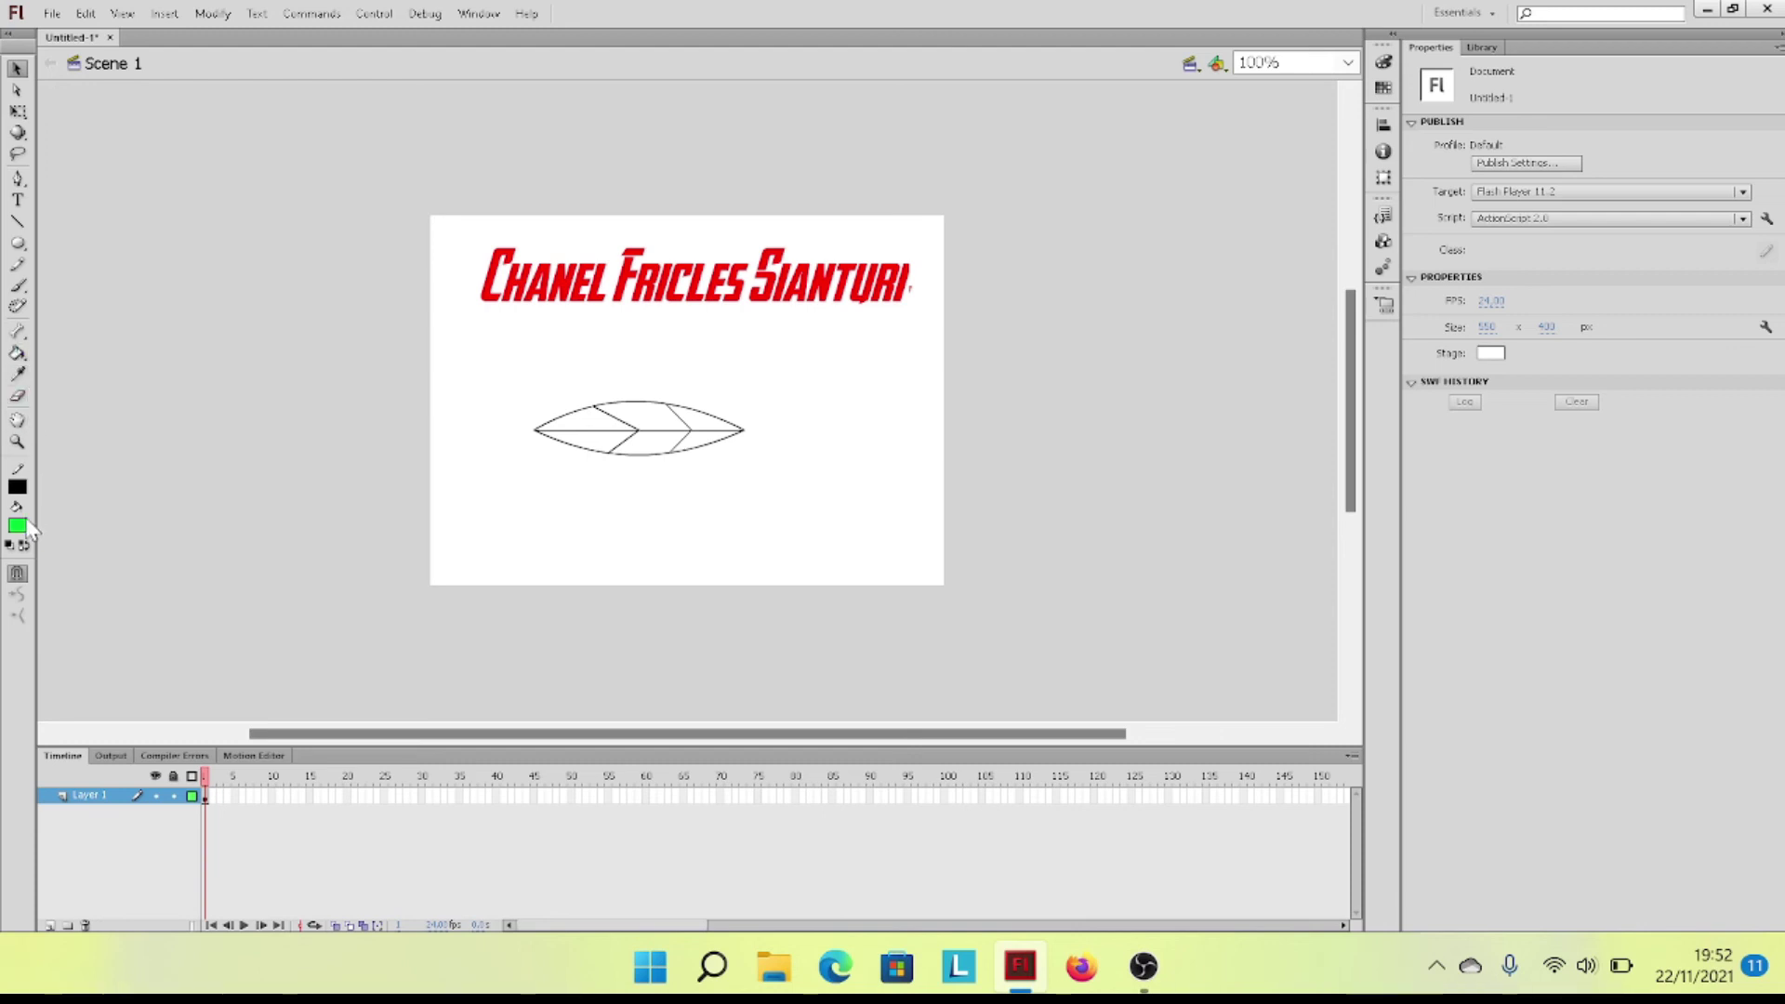
left_click(18, 354)
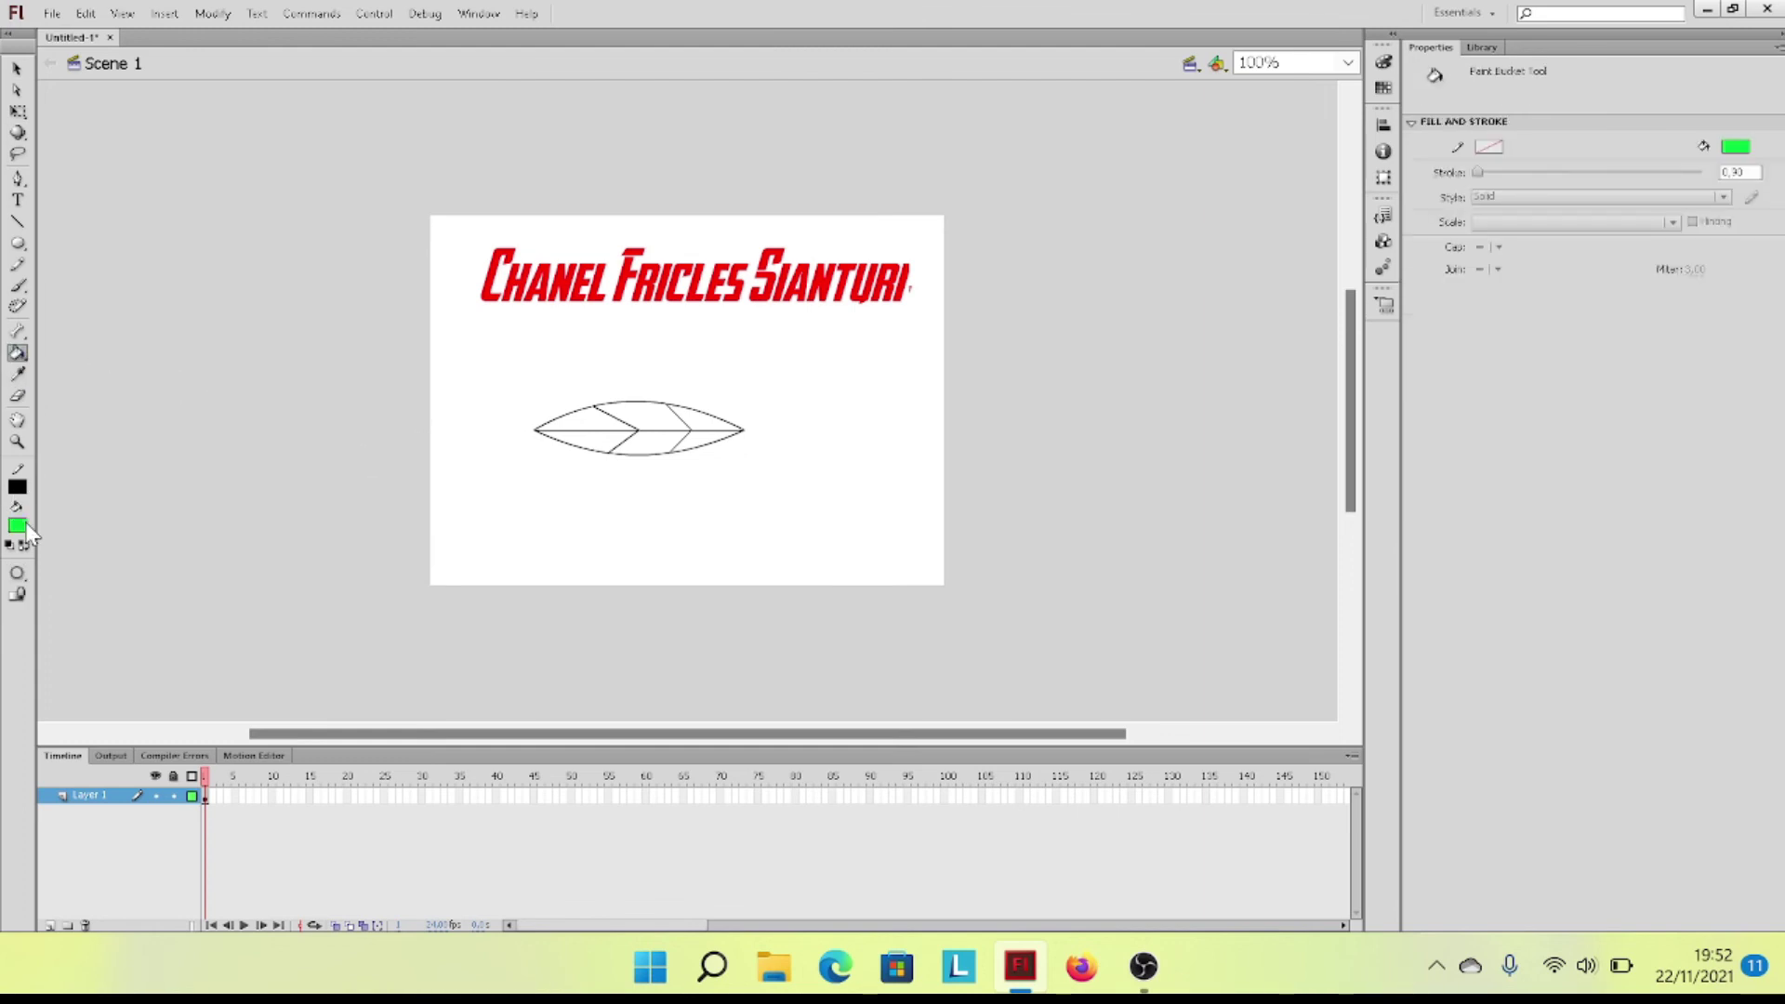
Step: Fill all six leaf sections green with the Paint Bucket
left_click(576, 420)
left_click(627, 407)
left_click(701, 415)
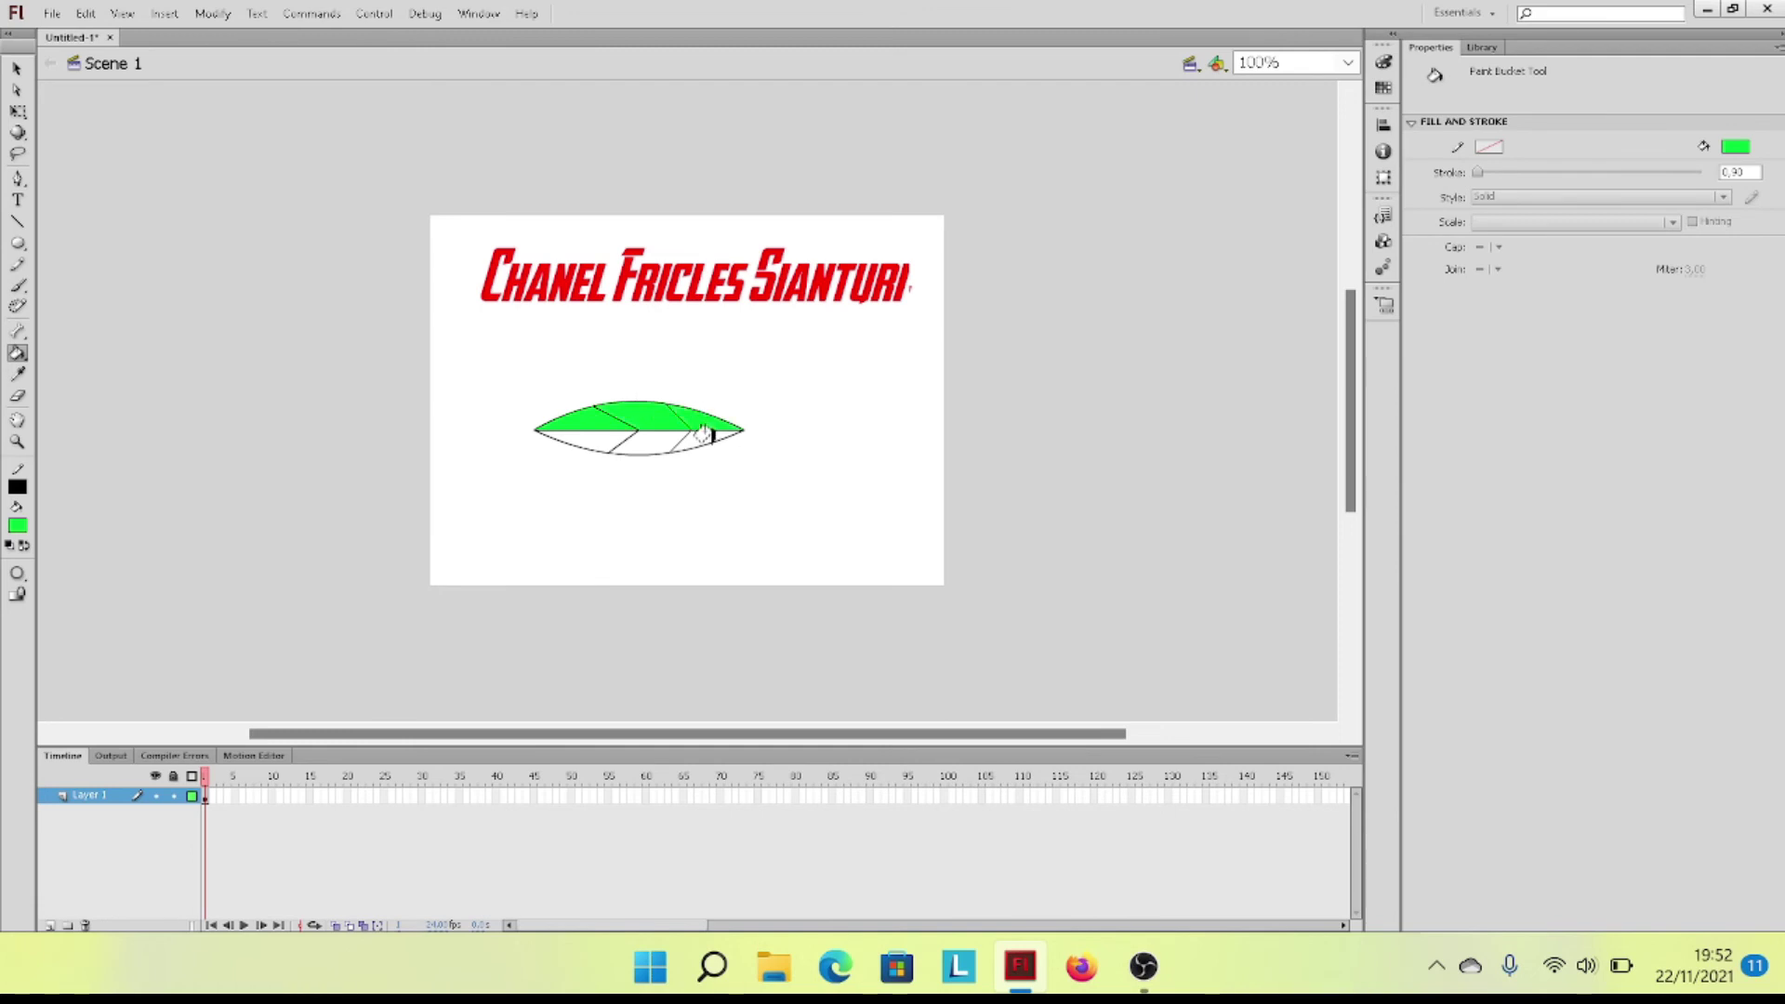
left_click(693, 440)
left_click(648, 439)
left_click(571, 429)
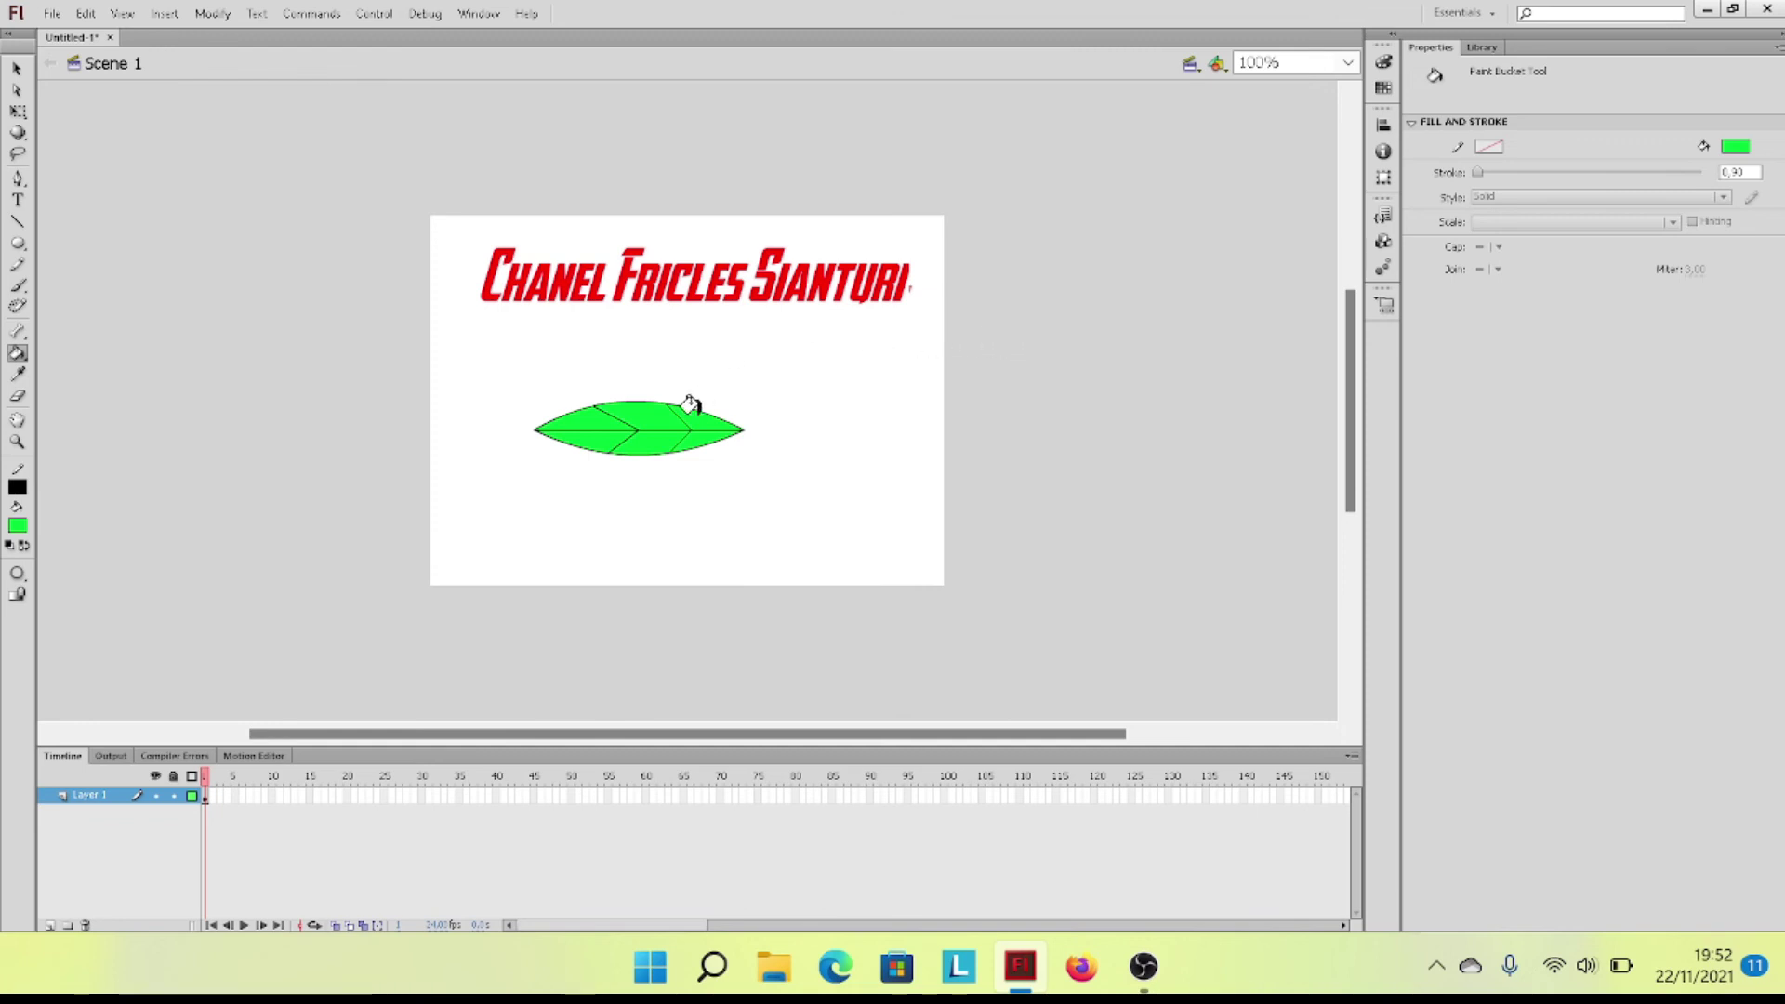
Step: Bend one of the leaf's veins into a curve with the Selection tool
left_click(18, 72)
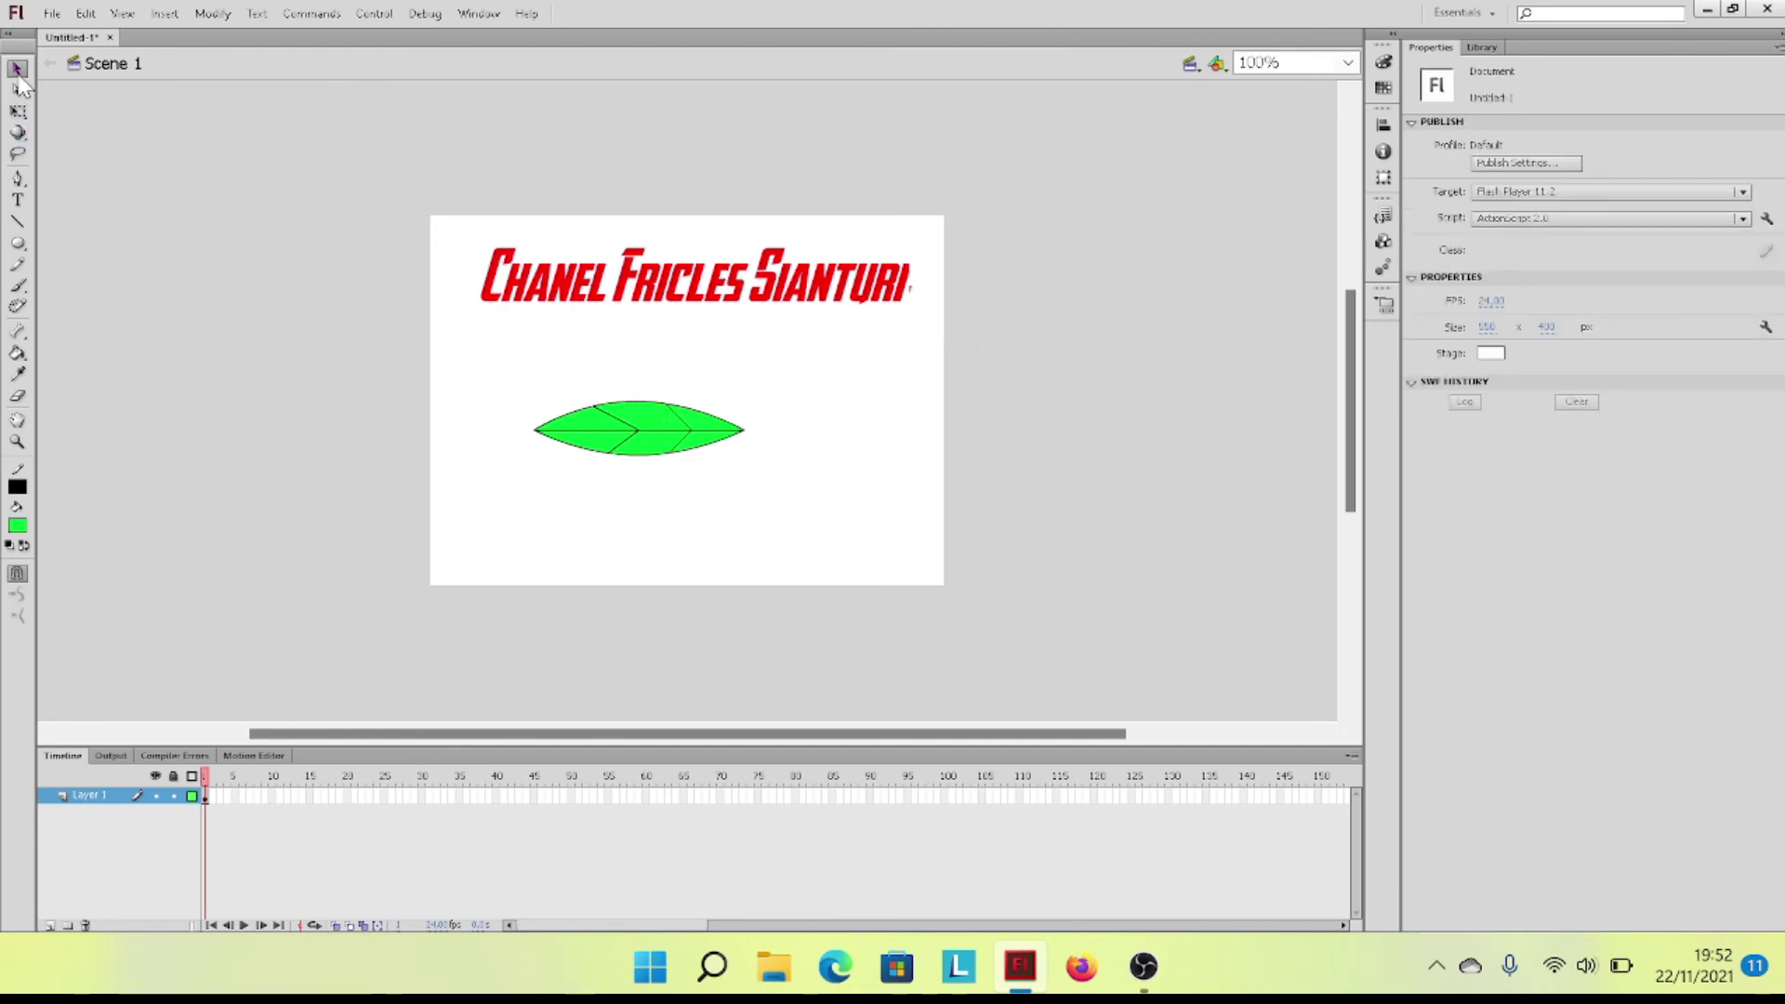
double_click(616, 413)
left_click_drag(614, 417, 629, 435)
left_click(1348, 63)
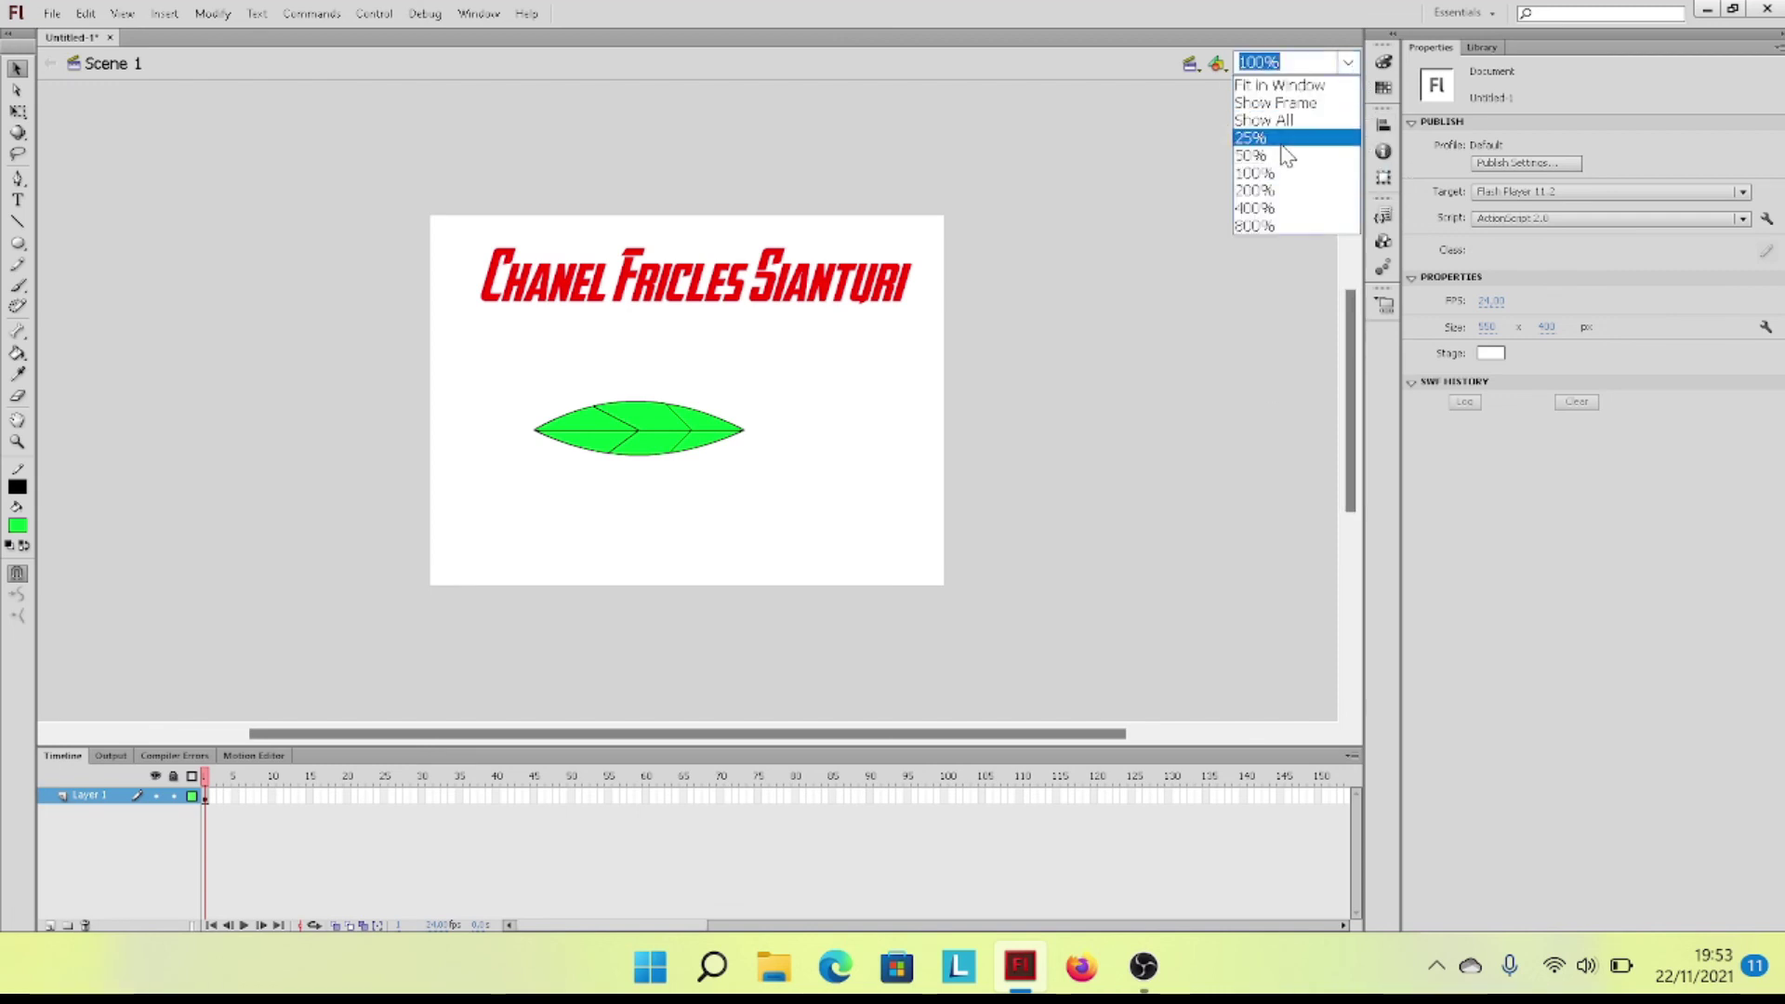
Step: Zoom to 200%, then drag the upper-right and lower-left side veins into smooth arcs
left_click(1348, 63)
left_click(1349, 62)
left_click(1350, 63)
left_click(1349, 62)
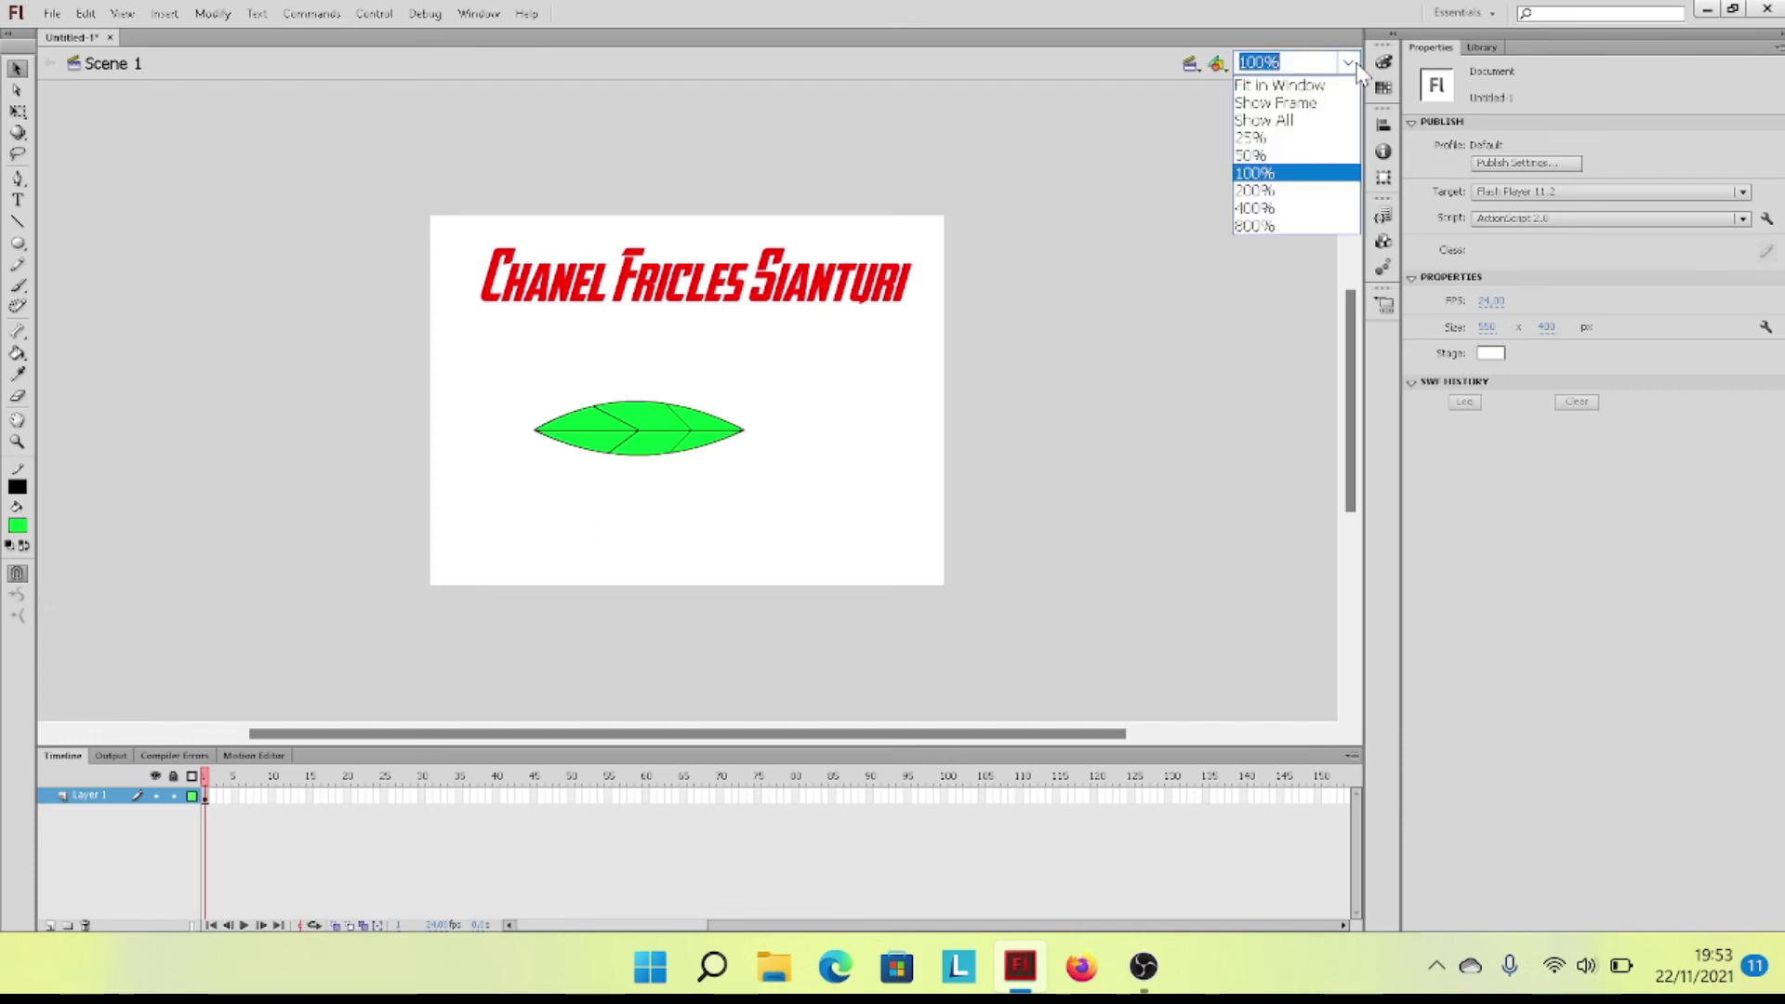
left_click(1302, 189)
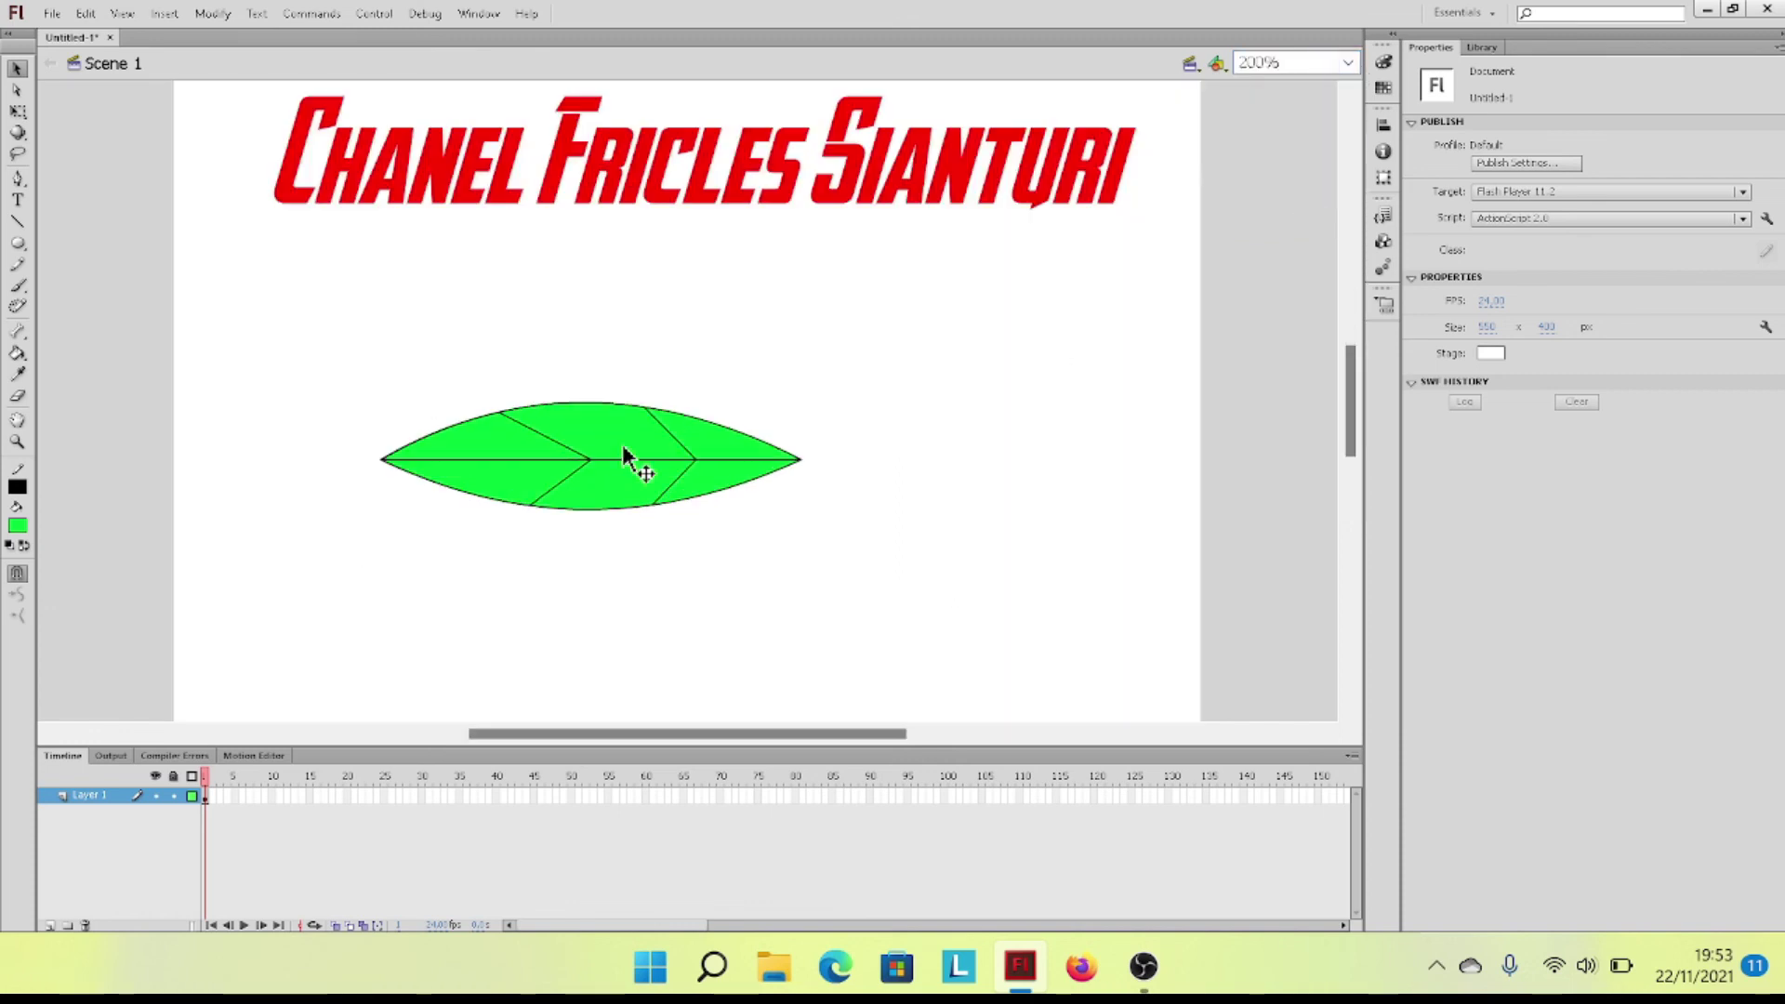
left_click_drag(678, 446, 683, 480)
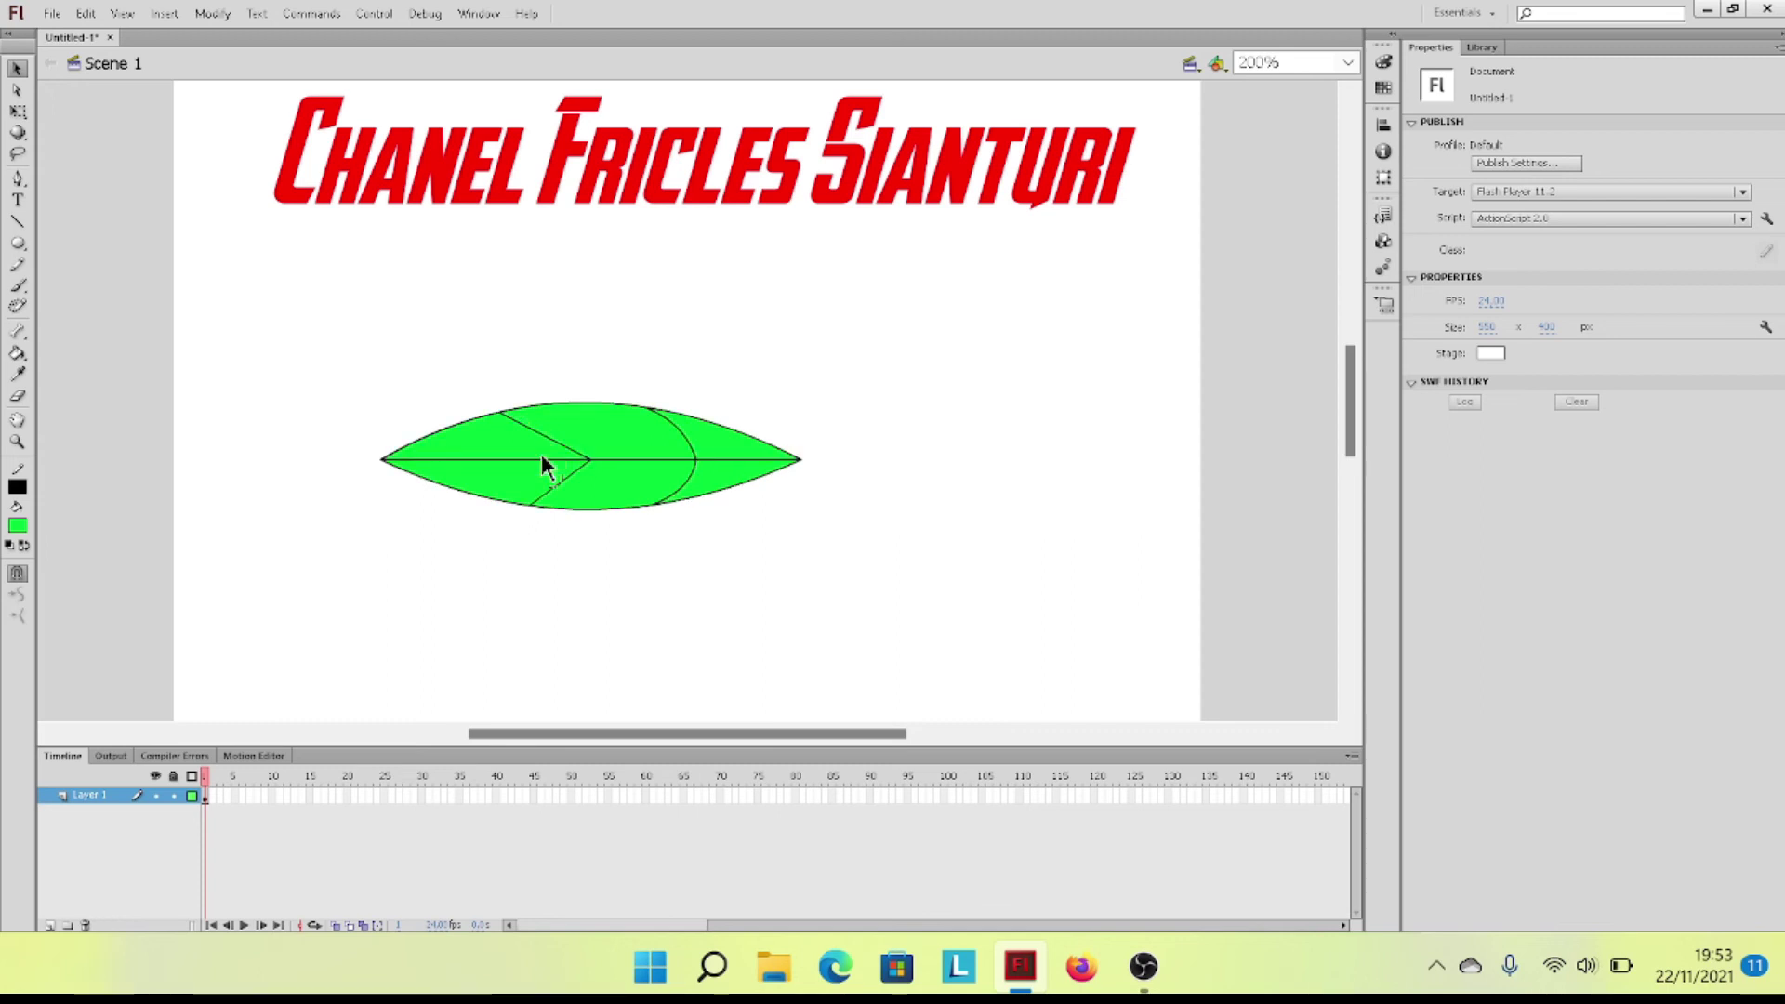
left_click_drag(561, 478, 573, 488)
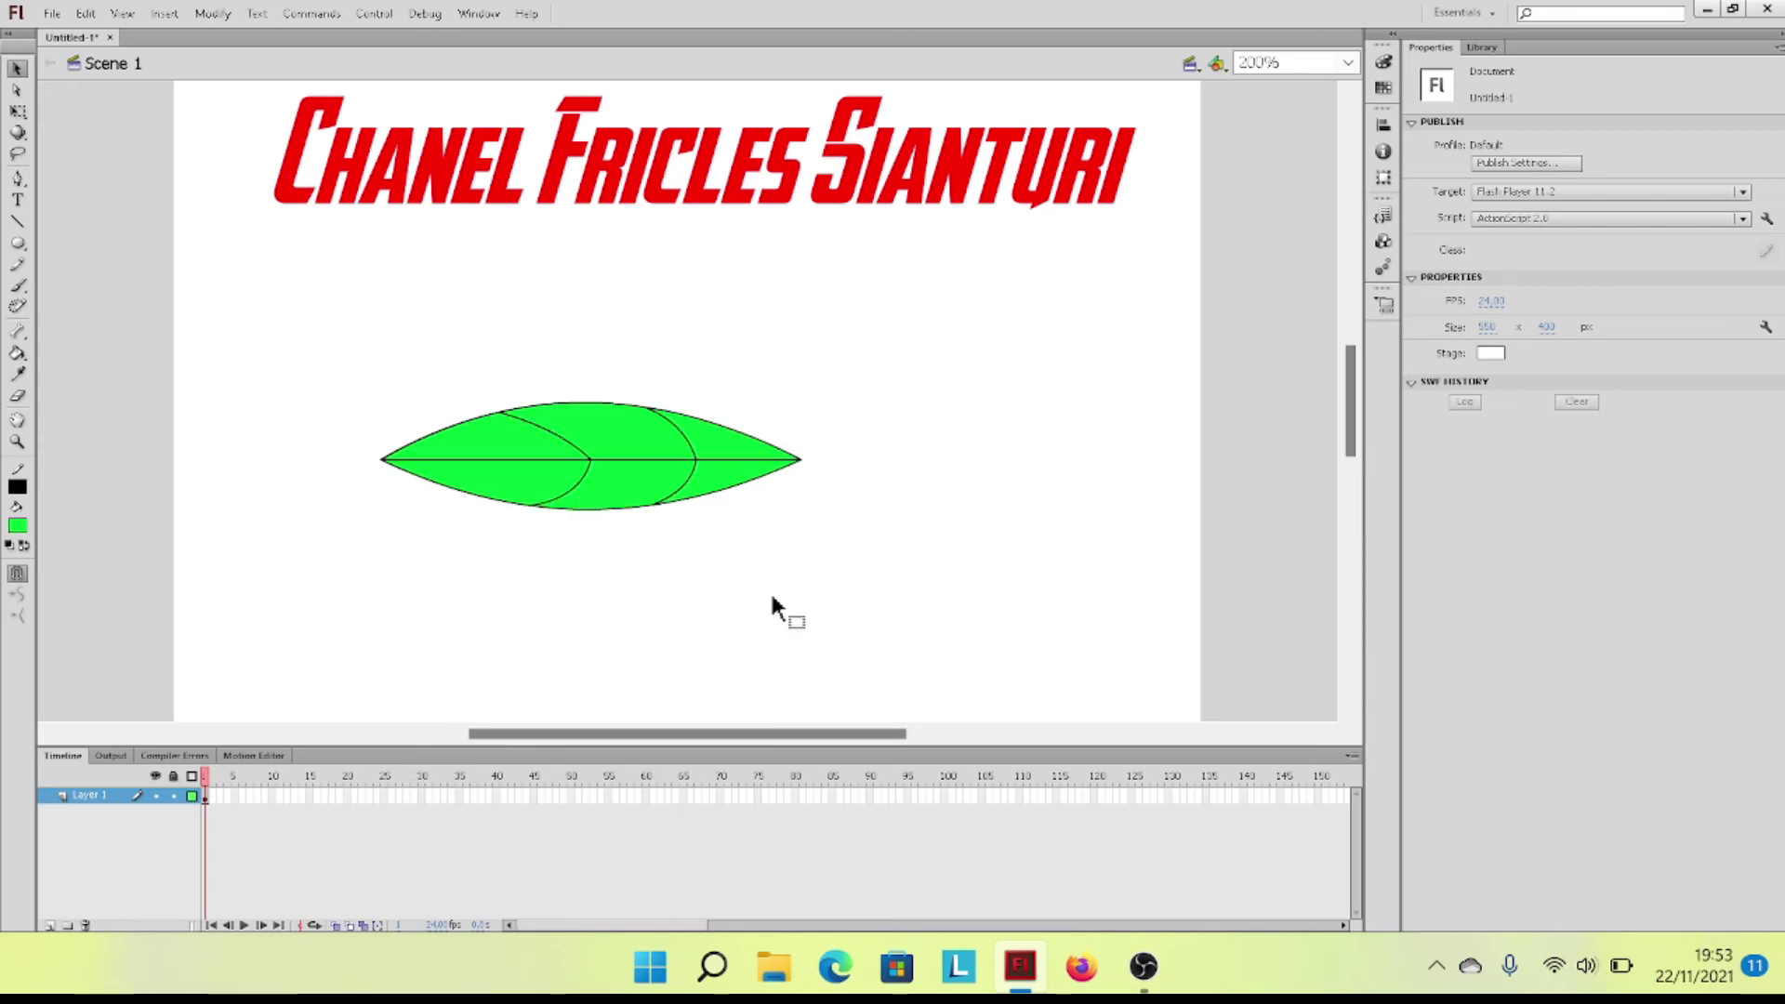